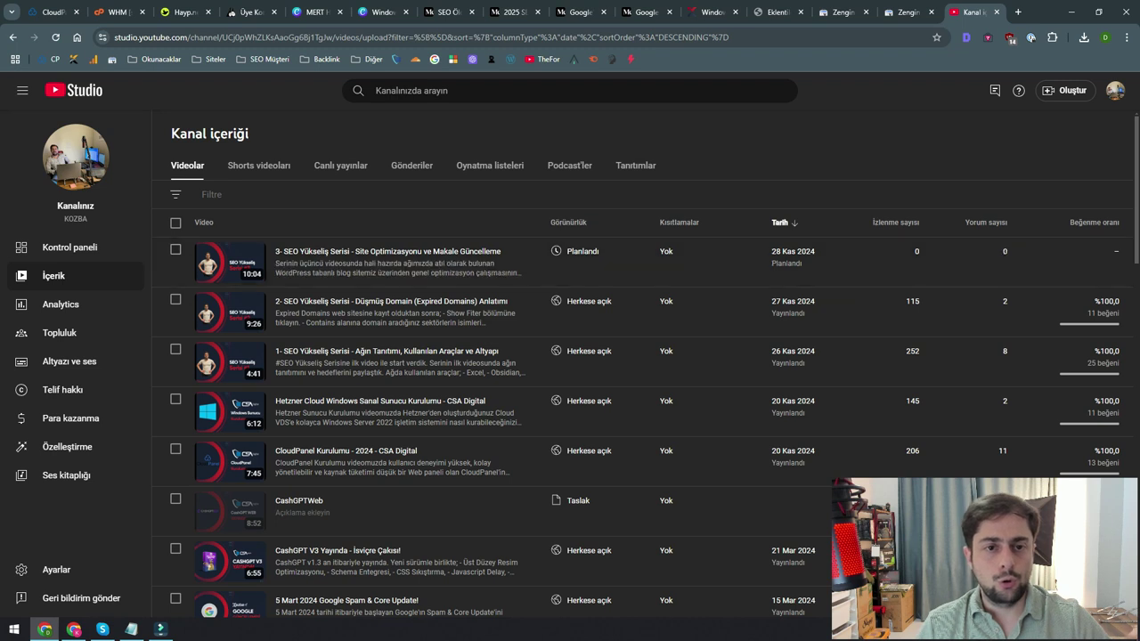
- View the published Windows 10 product key article and the site's list of installed plugins
{"action": "left_click", "coordinate": [712, 12]}
{"action": "left_click", "coordinate": [367, 38]}
{"action": "left_click", "coordinate": [367, 38]}
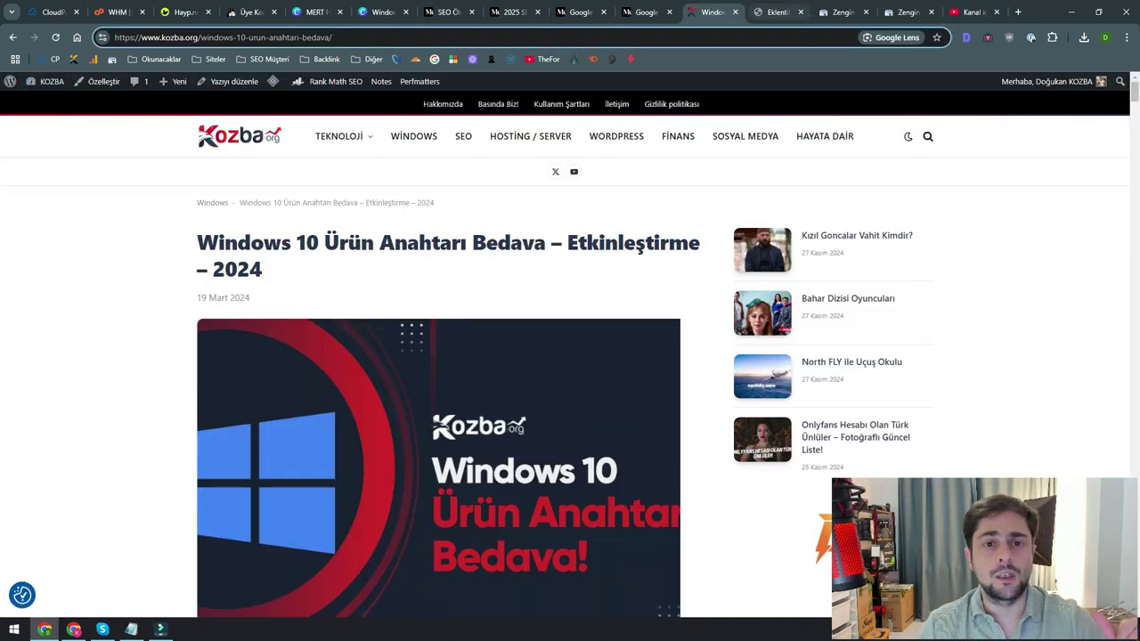
{"action": "left_click", "coordinate": [775, 12]}
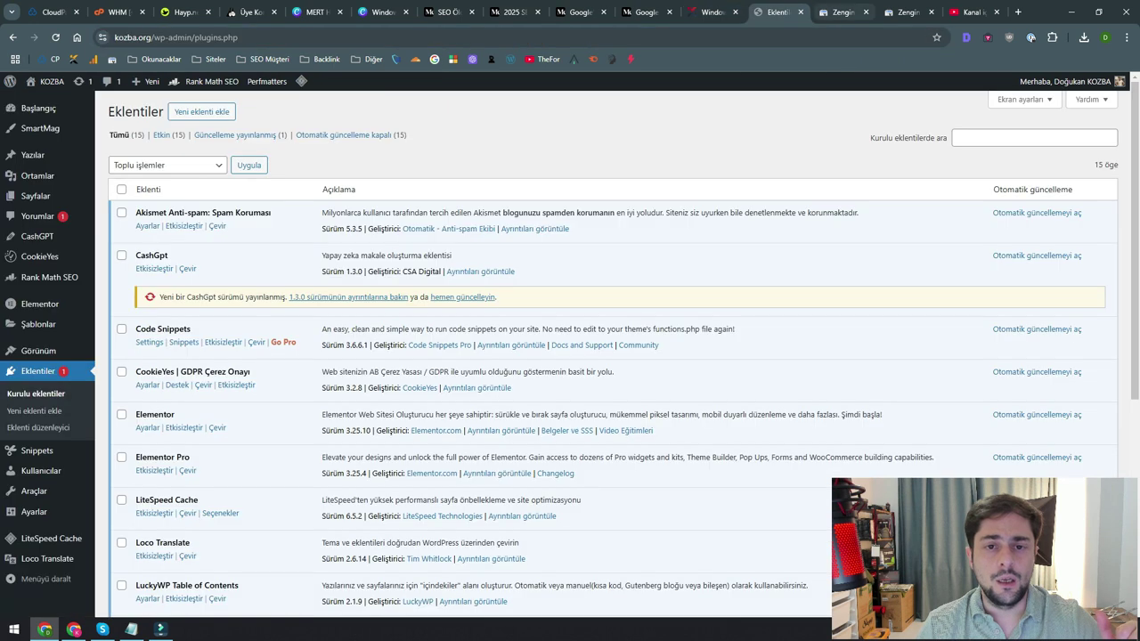
- Review the structured data items detected in the rich results test of the windows-10-urun-anahtari-bedava page
{"action": "left_click", "coordinate": [842, 11]}
{"action": "left_click_drag", "start_coordinate": [307, 128], "coordinate": [227, 129]}
{"action": "left_click", "coordinate": [307, 128]}
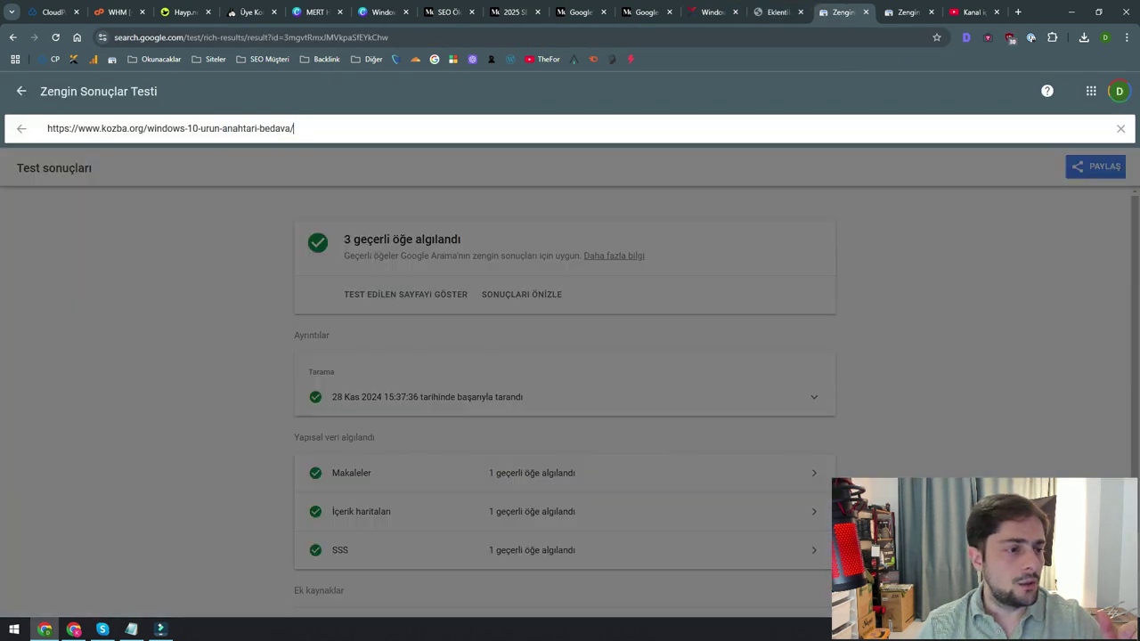
{"action": "left_click", "coordinate": [307, 205]}
{"action": "scroll", "coordinate": [564, 490], "scroll_direction": "down", "scroll_amount": 2}
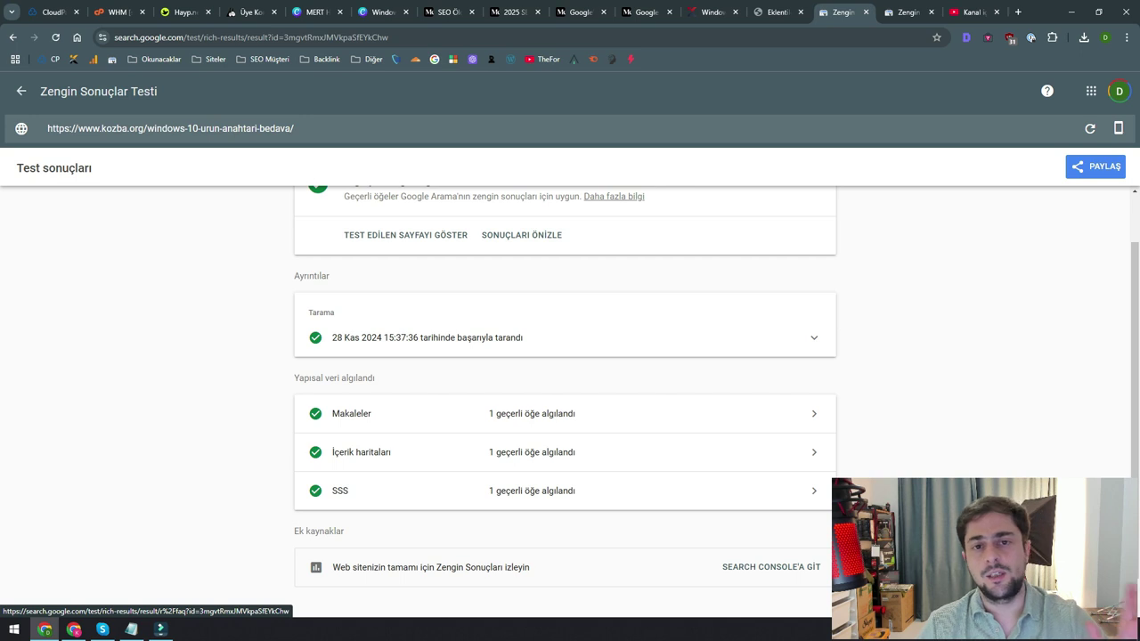
{"action": "scroll", "coordinate": [564, 400], "scroll_direction": "up", "scroll_amount": 2}
{"action": "scroll", "coordinate": [565, 401], "scroll_direction": "down", "scroll_amount": 2}
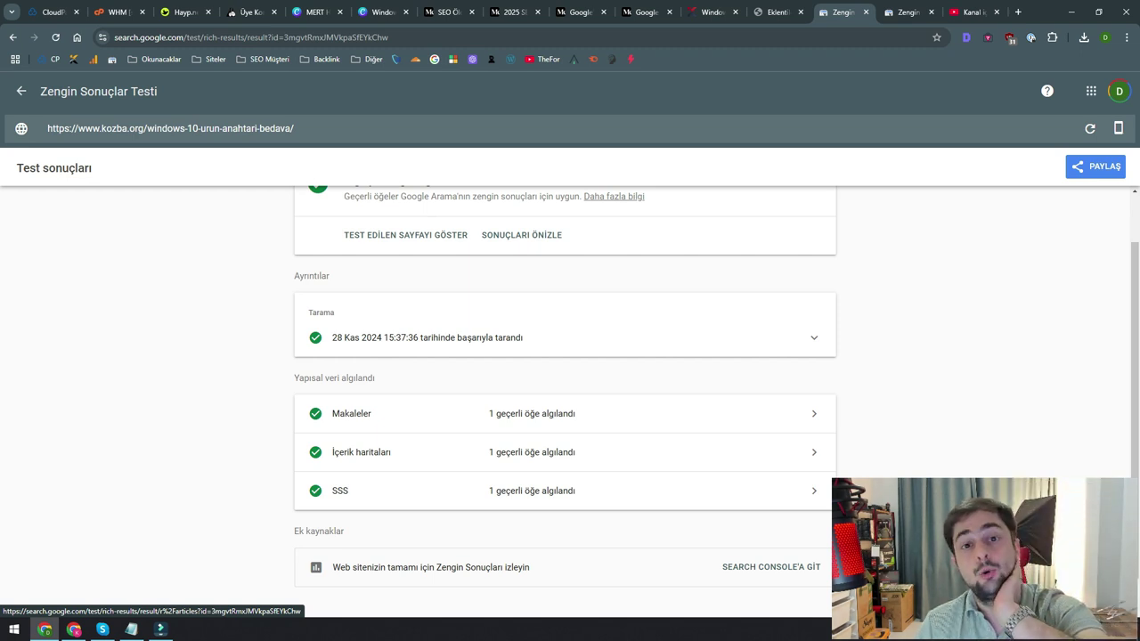
- Examine the fields of the detected Makaleler item, including author and dates, and return to the test results
{"action": "left_click", "coordinate": [401, 413]}
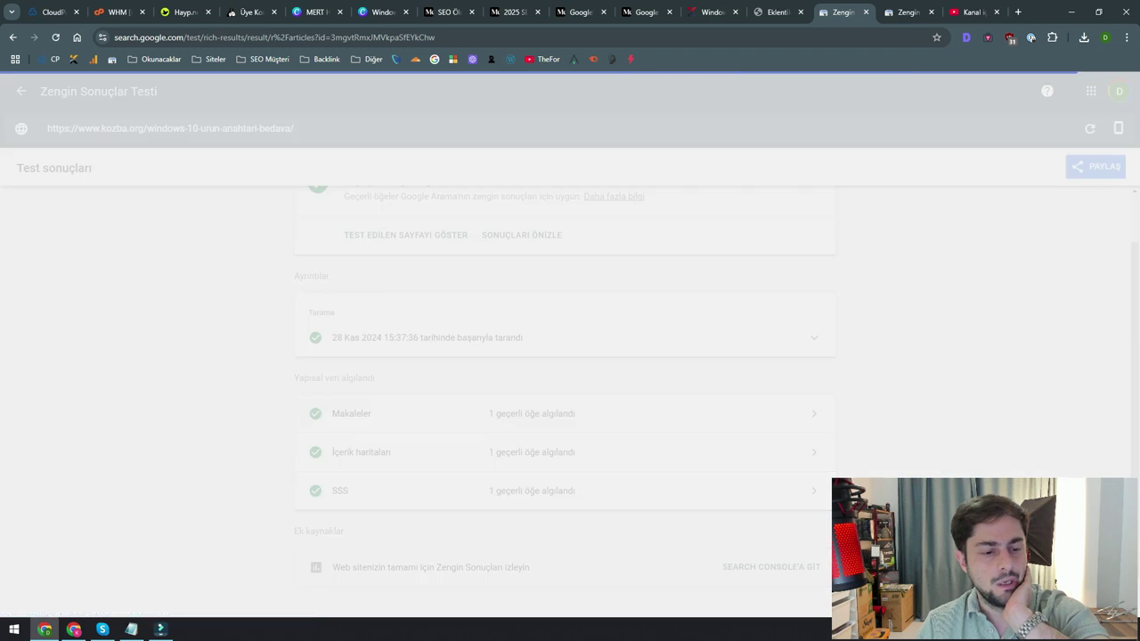
{"action": "scroll", "coordinate": [565, 401], "scroll_direction": "down", "scroll_amount": 3}
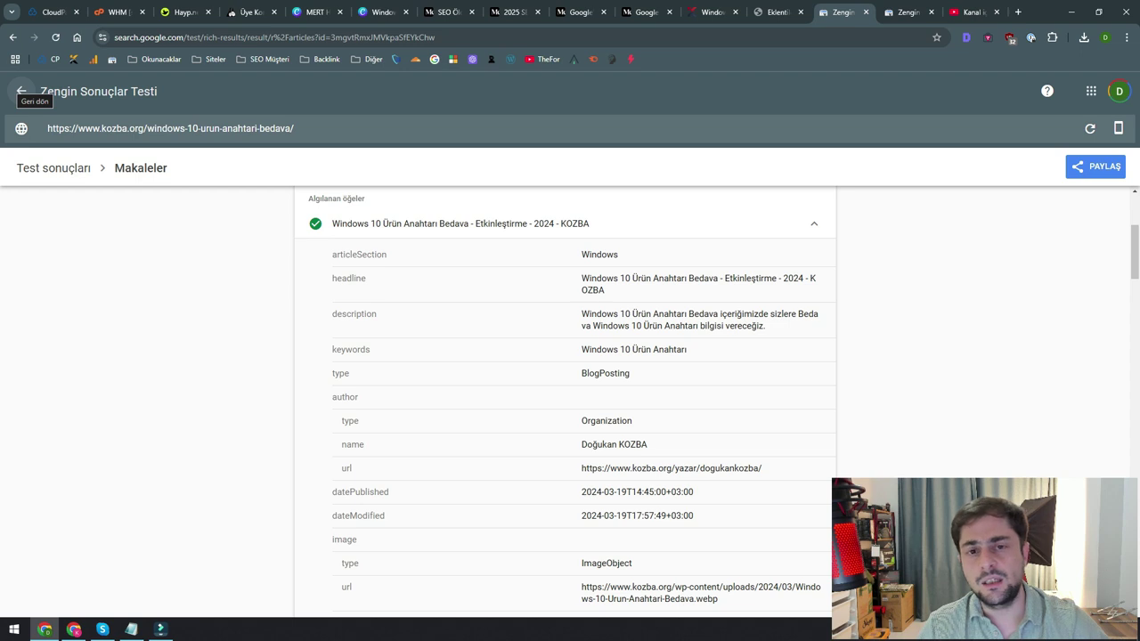
{"action": "left_click", "coordinate": [21, 90]}
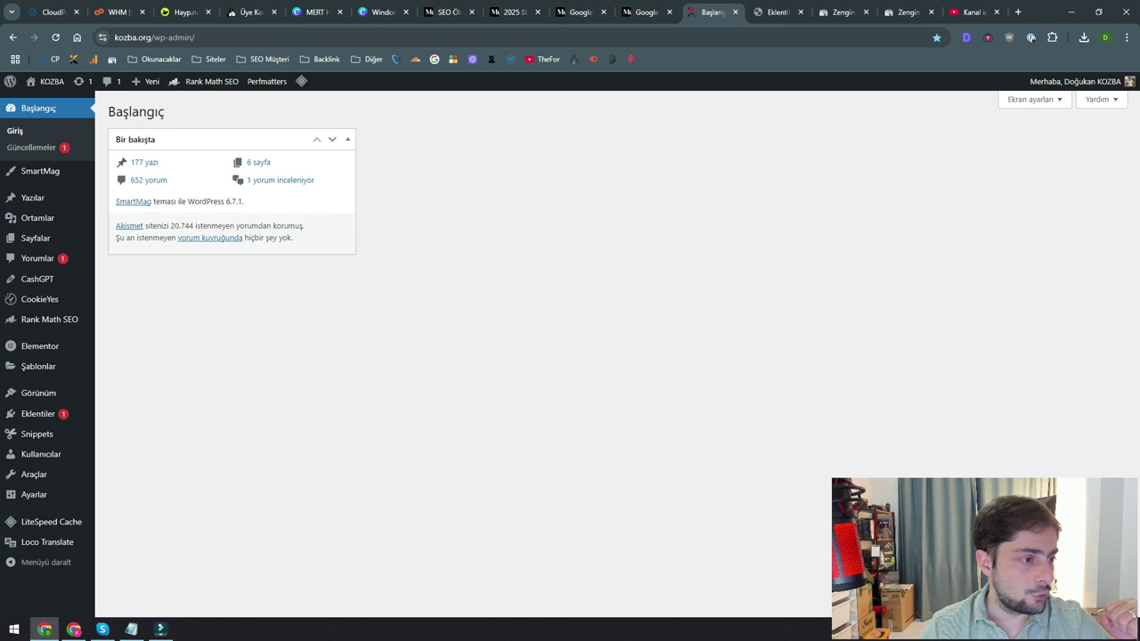
- Open the Yazılar settings under Rank Math SEO's Başlıklar ve Meta options
{"action": "left_click", "coordinate": [203, 81]}
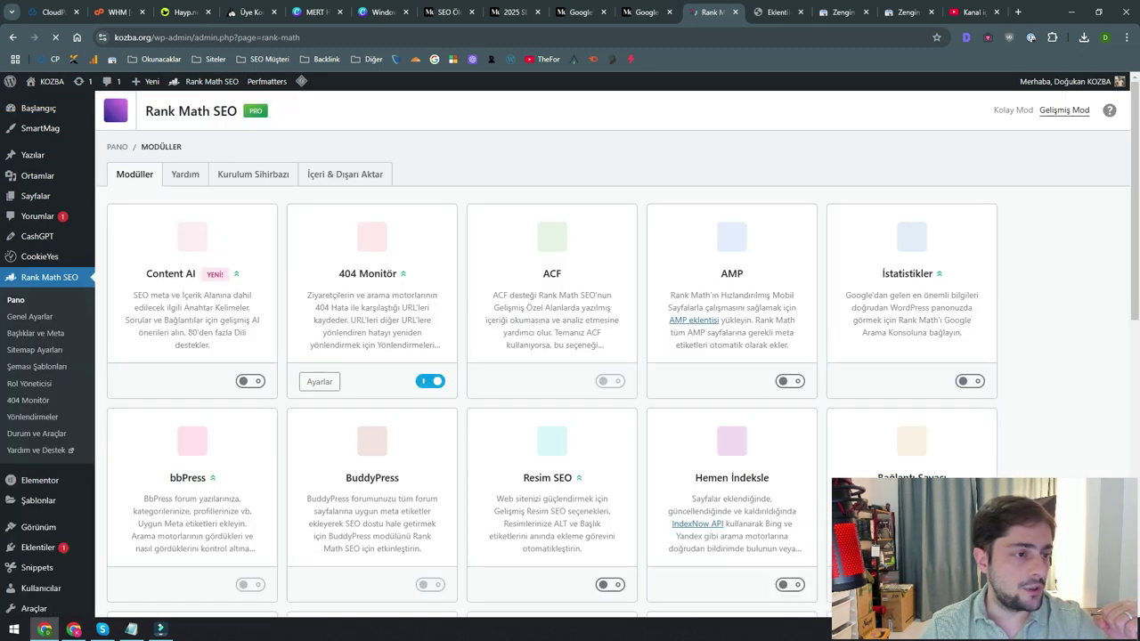
{"action": "scroll", "coordinate": [570, 357], "scroll_direction": "down", "scroll_amount": 2}
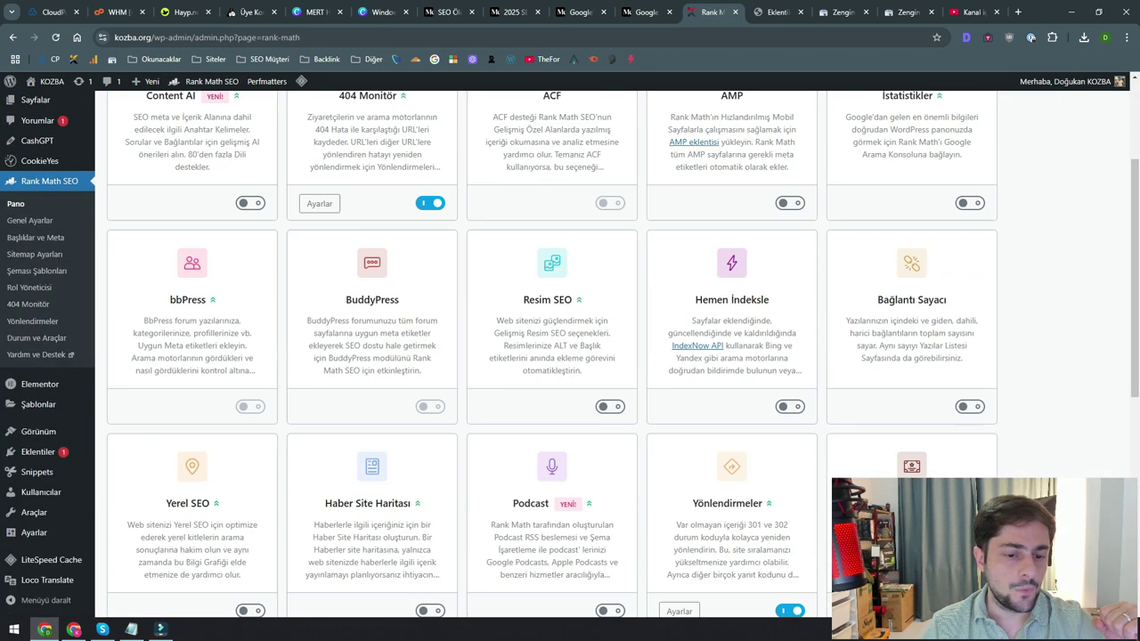
{"action": "left_click", "coordinate": [36, 333]}
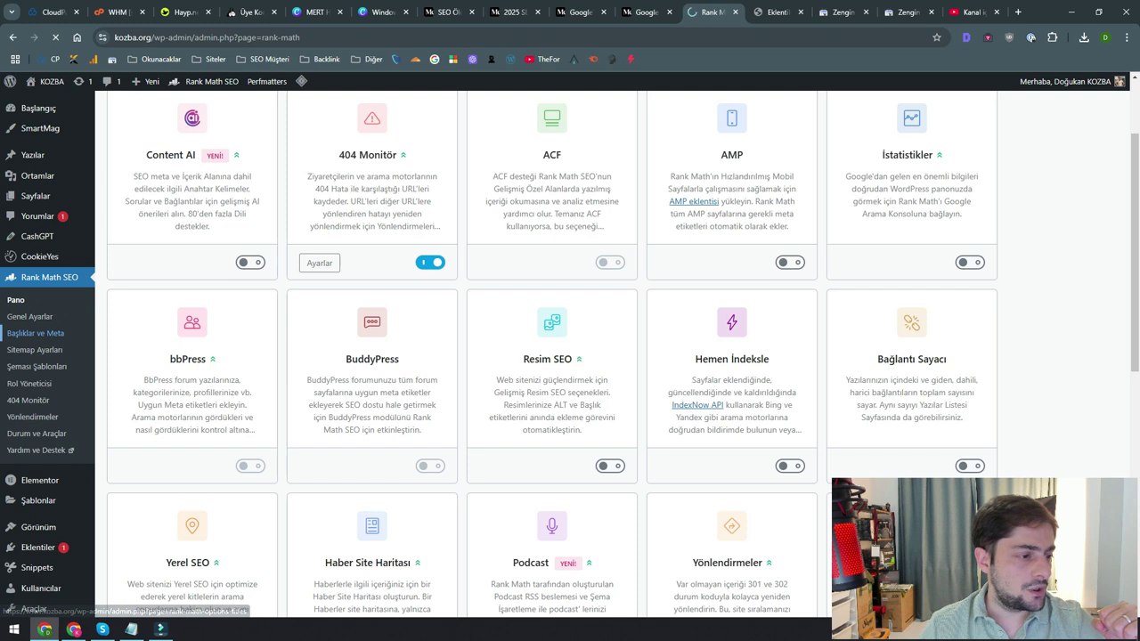
{"action": "left_click", "coordinate": [146, 450]}
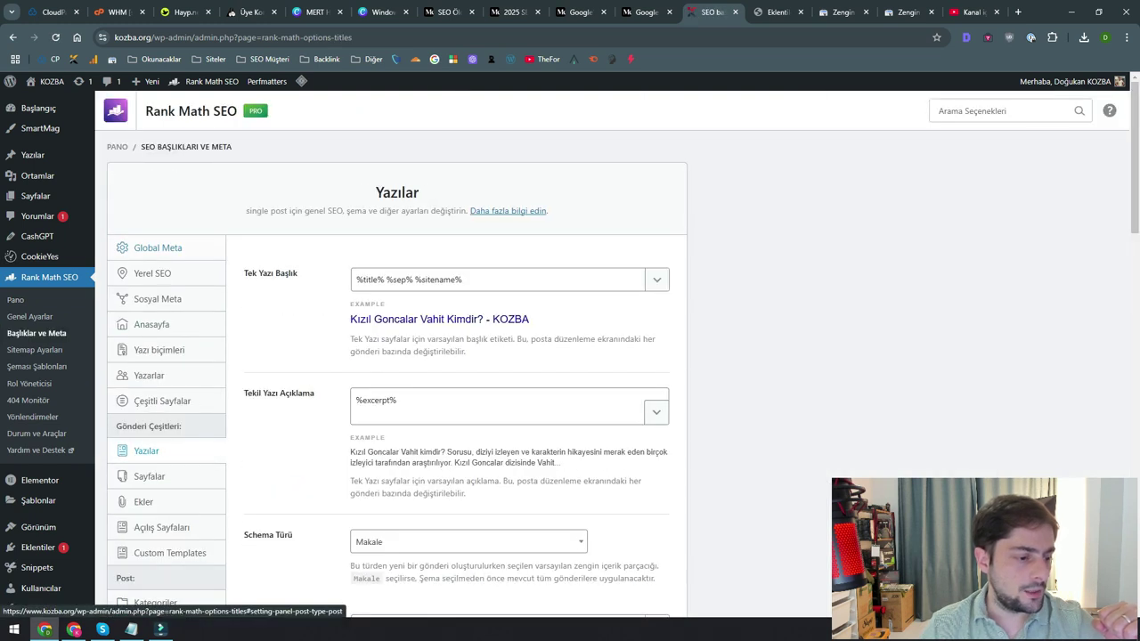
- Examine the Yazılar settings, especially the schema type, headline, description and article type options
{"action": "scroll", "coordinate": [397, 374], "scroll_direction": "down", "scroll_amount": 9}
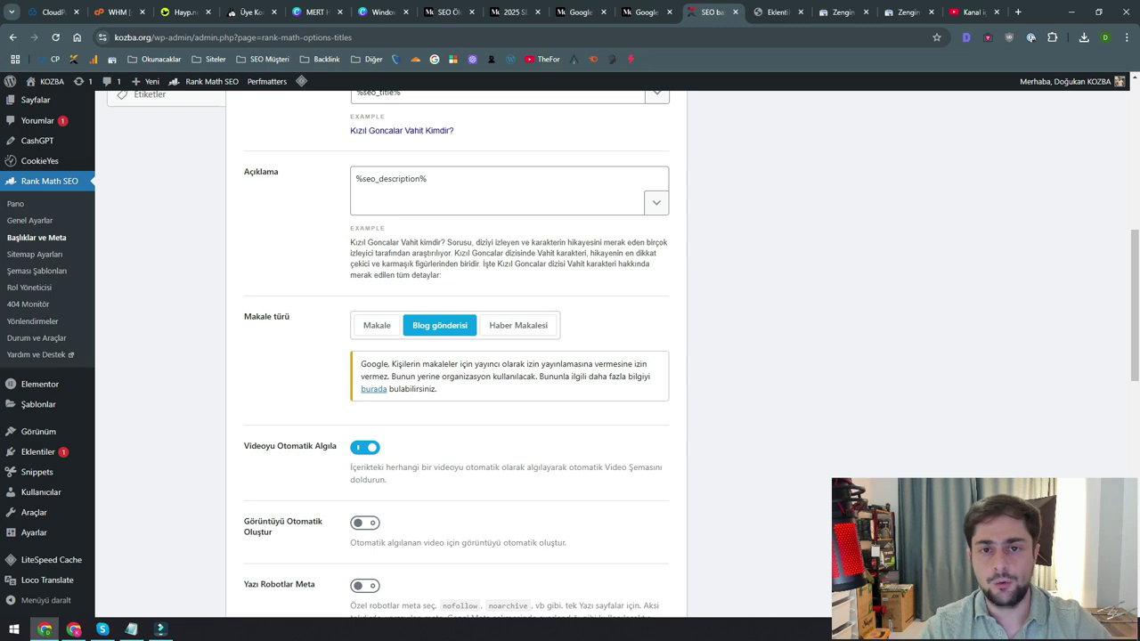
{"action": "scroll", "coordinate": [456, 356], "scroll_direction": "down", "scroll_amount": 3}
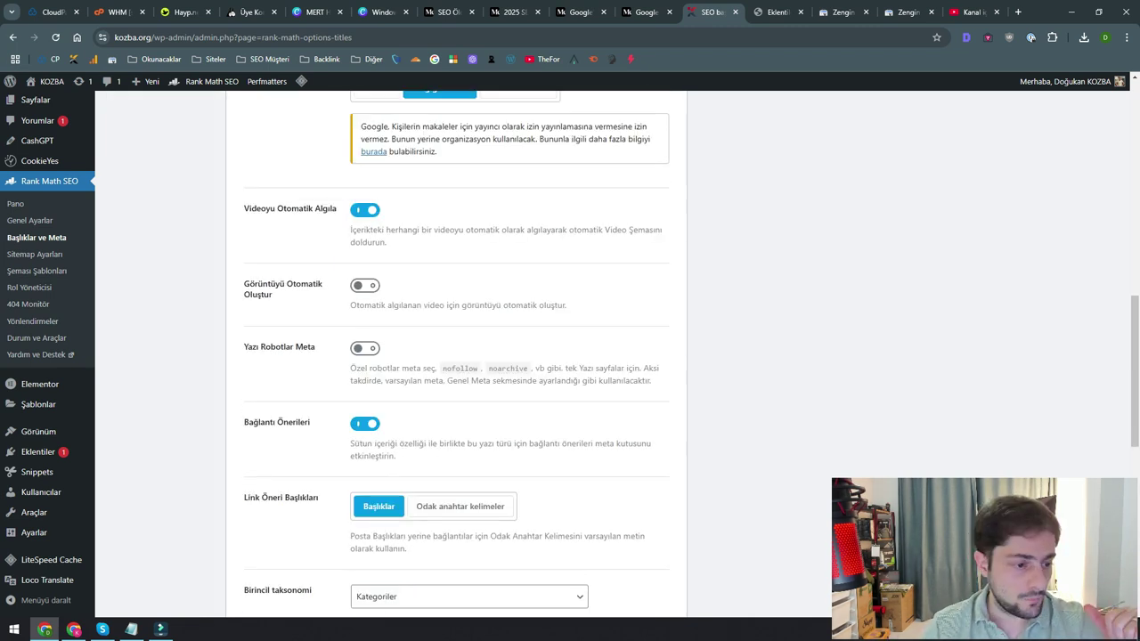
{"action": "scroll", "coordinate": [456, 356], "scroll_direction": "down", "scroll_amount": 7}
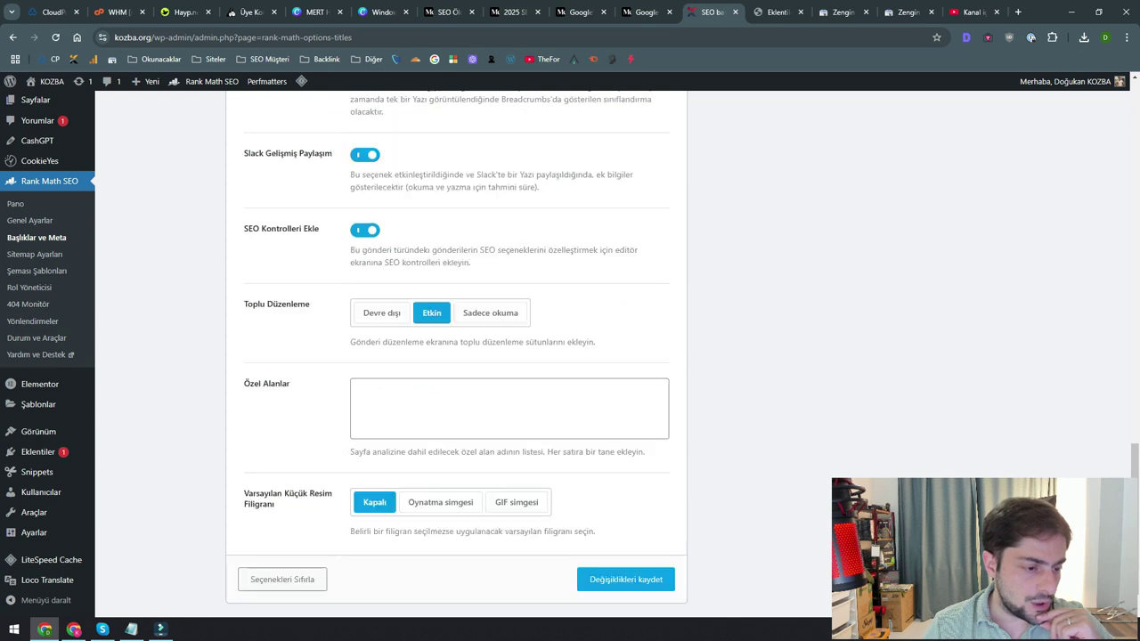
{"action": "scroll", "coordinate": [456, 357], "scroll_direction": "up", "scroll_amount": 15}
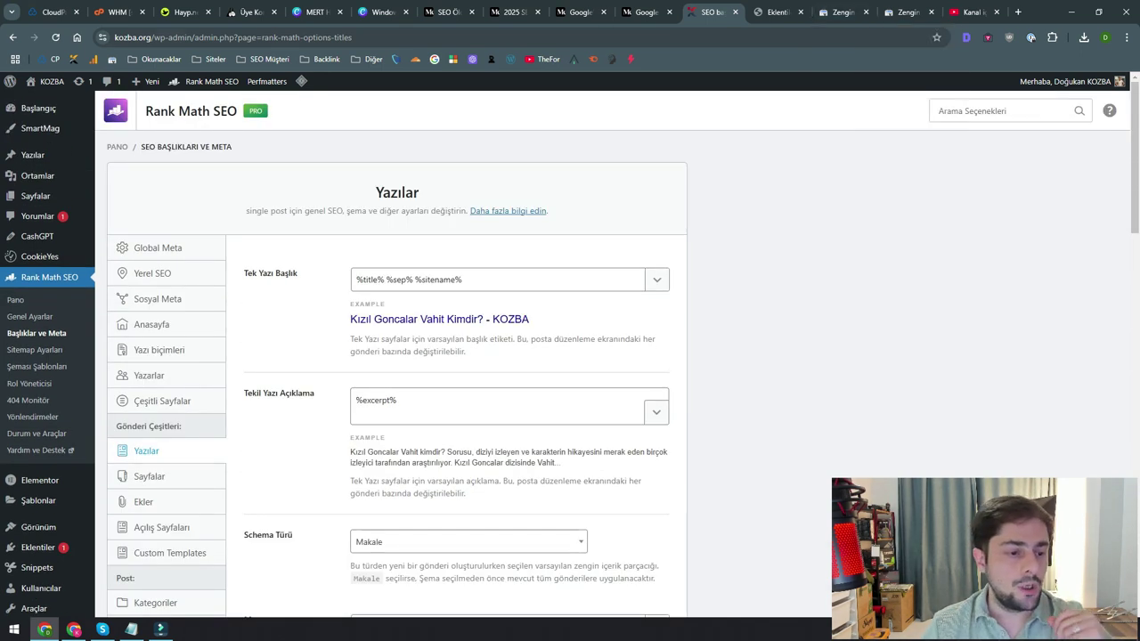
{"action": "scroll", "coordinate": [570, 356], "scroll_direction": "down", "scroll_amount": 4}
{"action": "scroll", "coordinate": [570, 356], "scroll_direction": "down", "scroll_amount": 2}
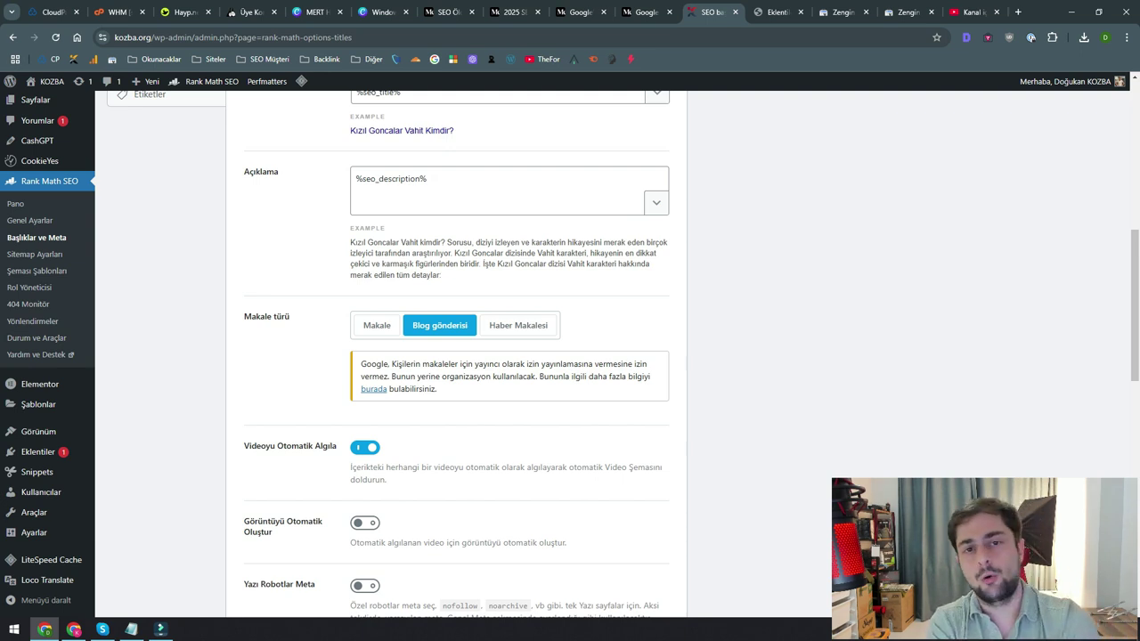
{"action": "scroll", "coordinate": [455, 356], "scroll_direction": "up", "scroll_amount": 3}
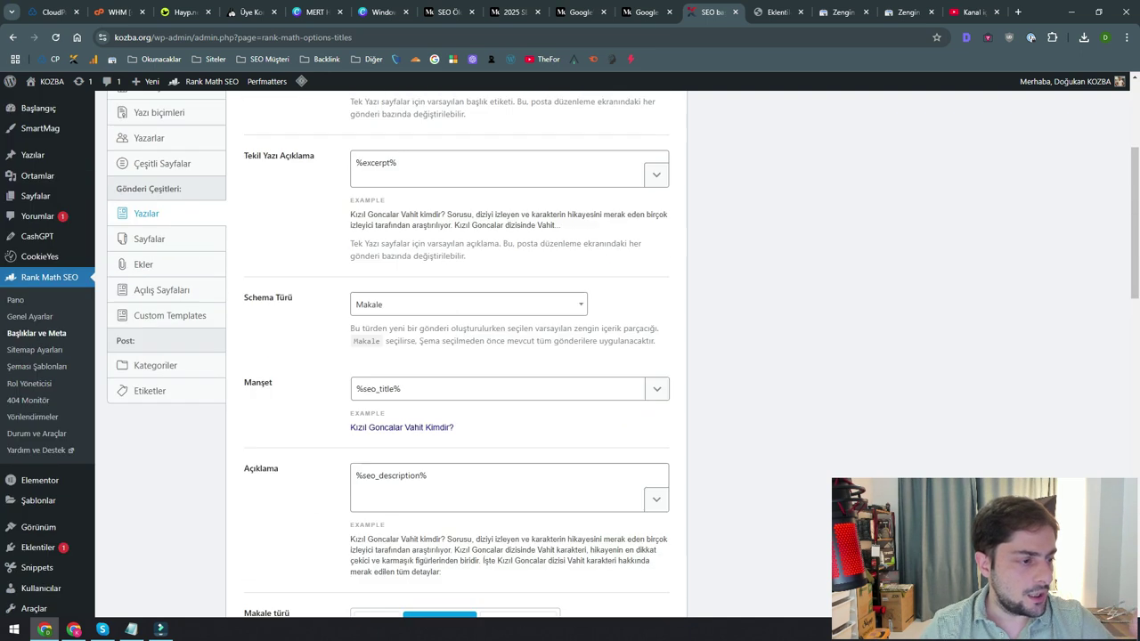
- Check the Yazarlar archive settings in Rank Math and compare them with the rich results test
{"action": "left_click", "coordinate": [149, 138]}
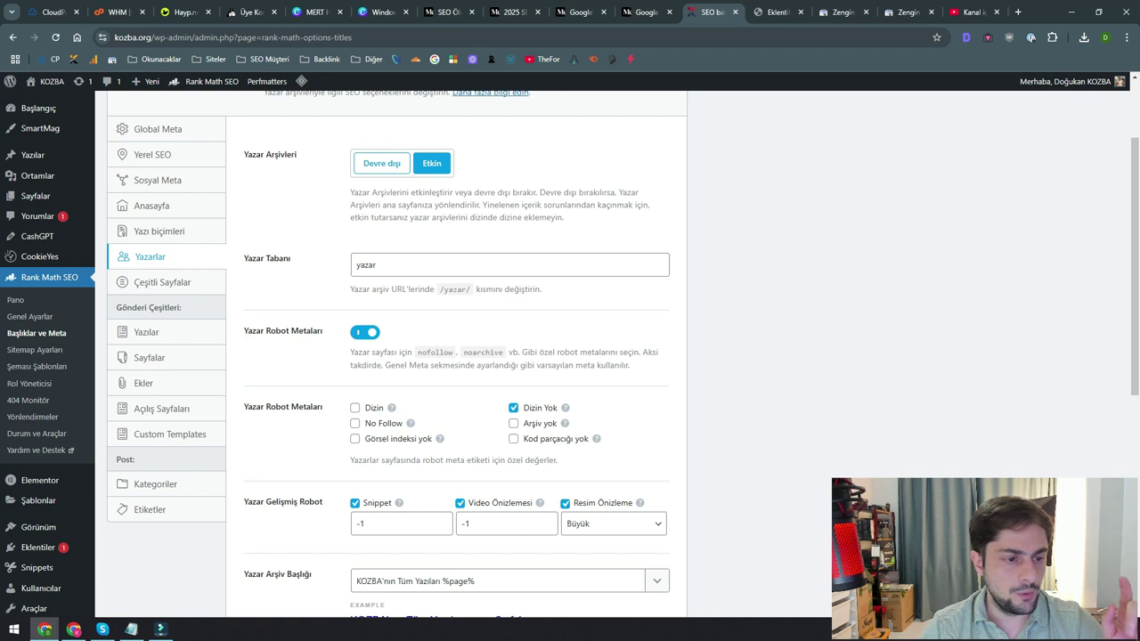
{"action": "left_click", "coordinate": [840, 11]}
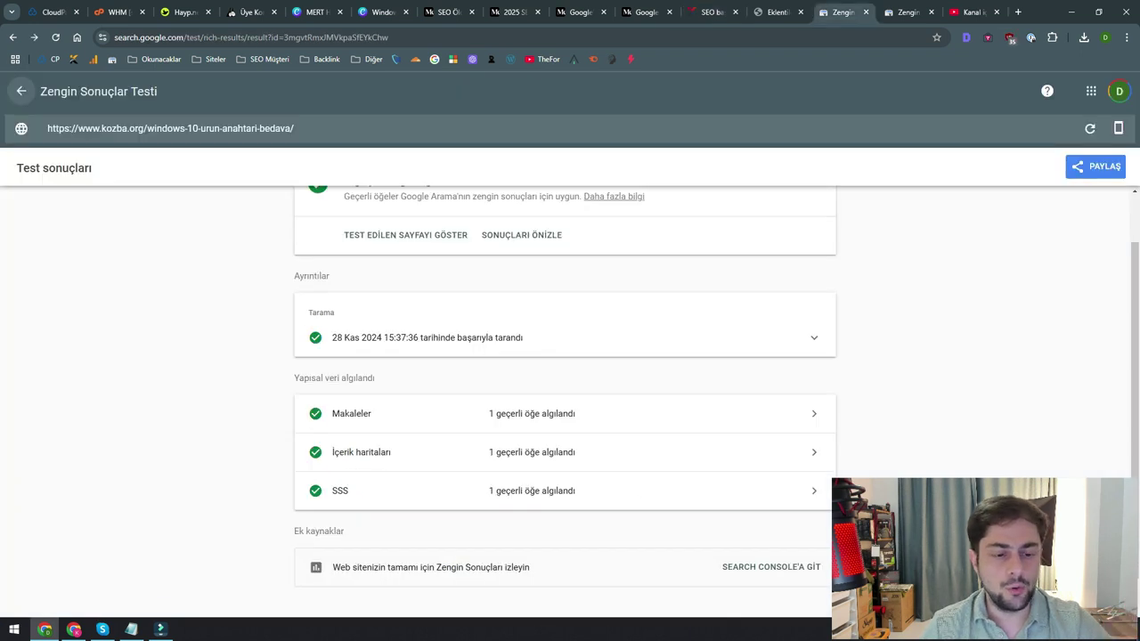
{"action": "left_click", "coordinate": [712, 12]}
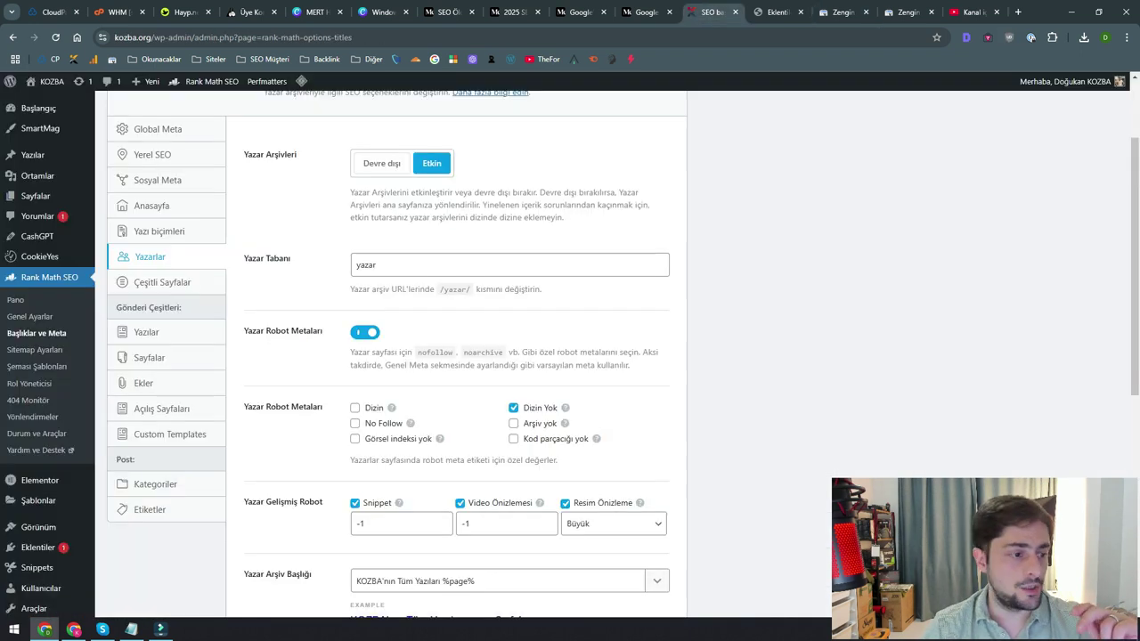
- Examine the Gezinti bağlantıları settings in Rank Math's Genel Ayarlar, from the breadcrumb switch to the category options
{"action": "left_click", "coordinate": [29, 317]}
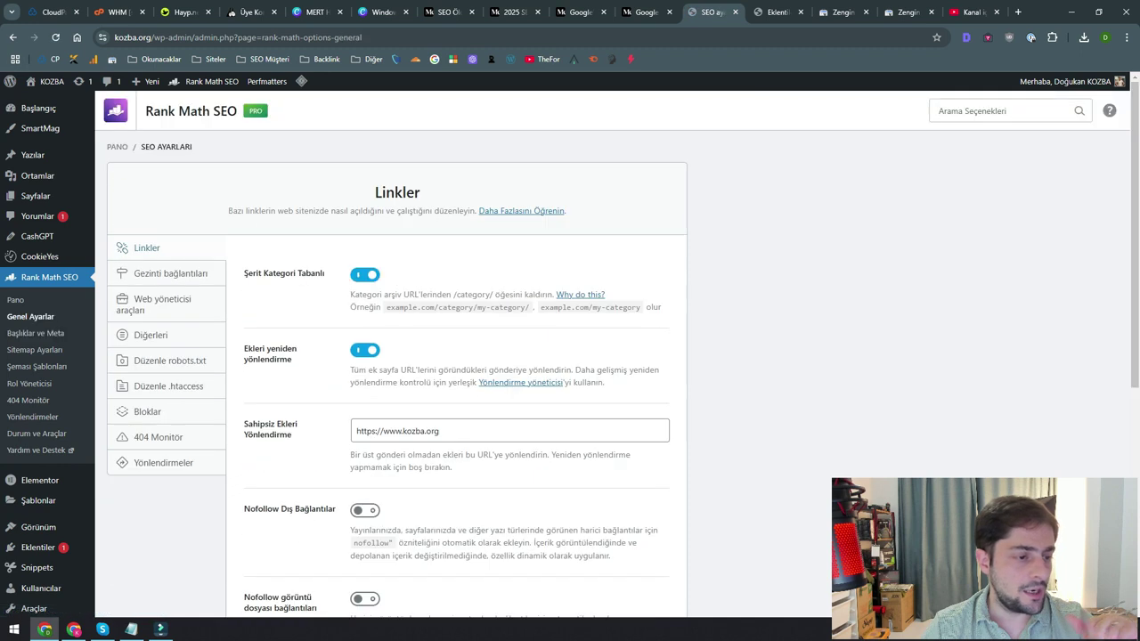
{"action": "left_click", "coordinate": [171, 273]}
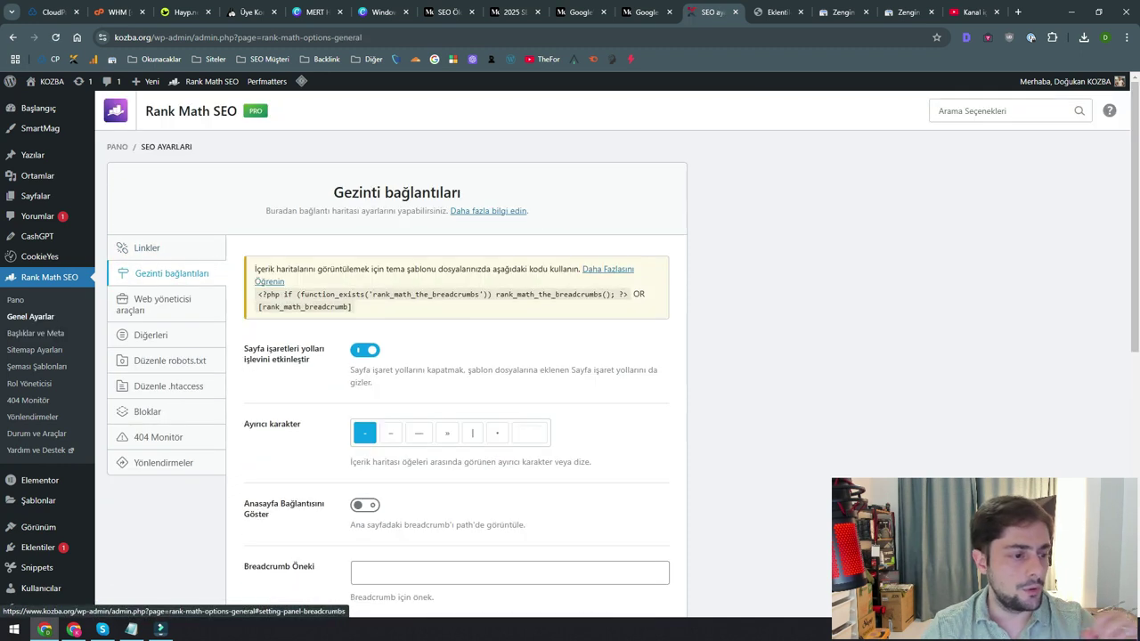
{"action": "scroll", "coordinate": [171, 273], "scroll_direction": "down", "scroll_amount": 2}
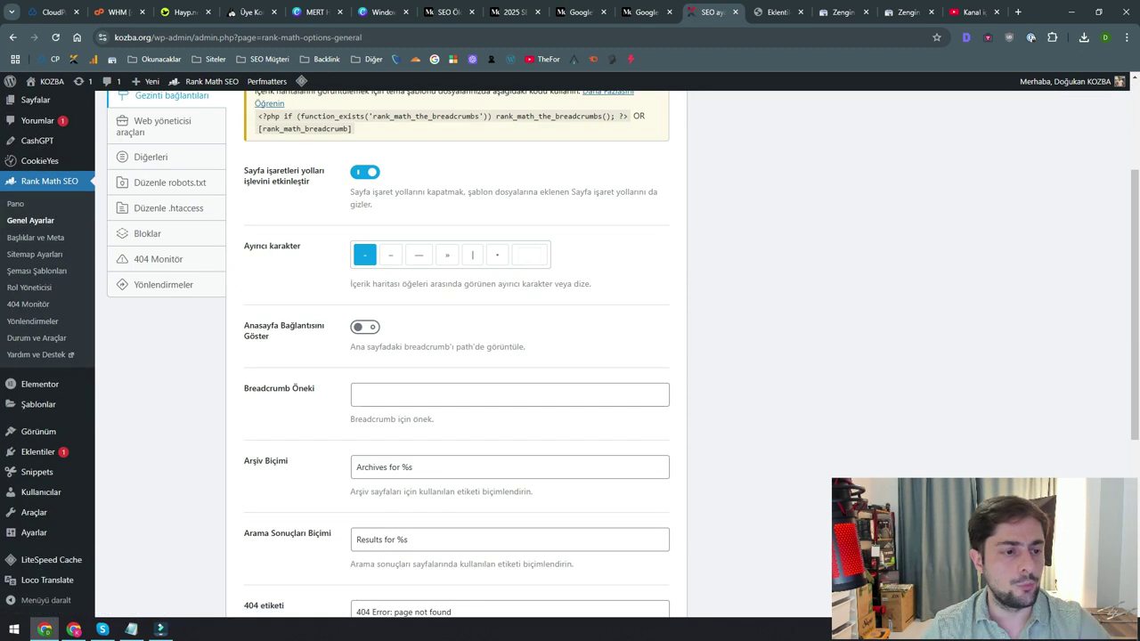
{"action": "scroll", "coordinate": [456, 356], "scroll_direction": "down", "scroll_amount": 3}
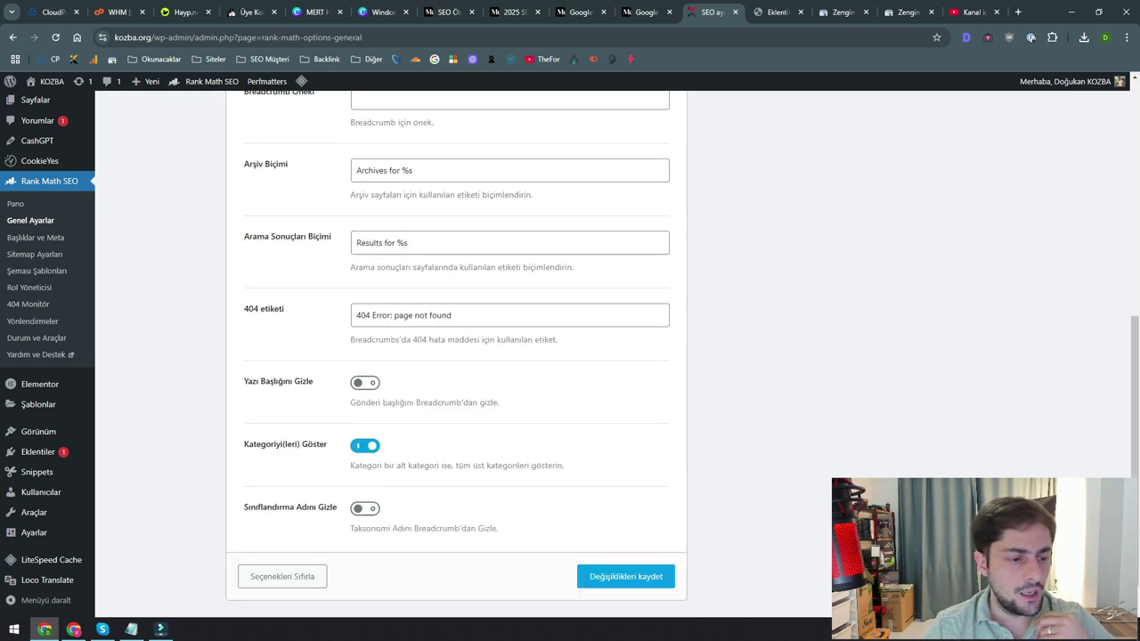
{"action": "scroll", "coordinate": [456, 356], "scroll_direction": "up", "scroll_amount": 3}
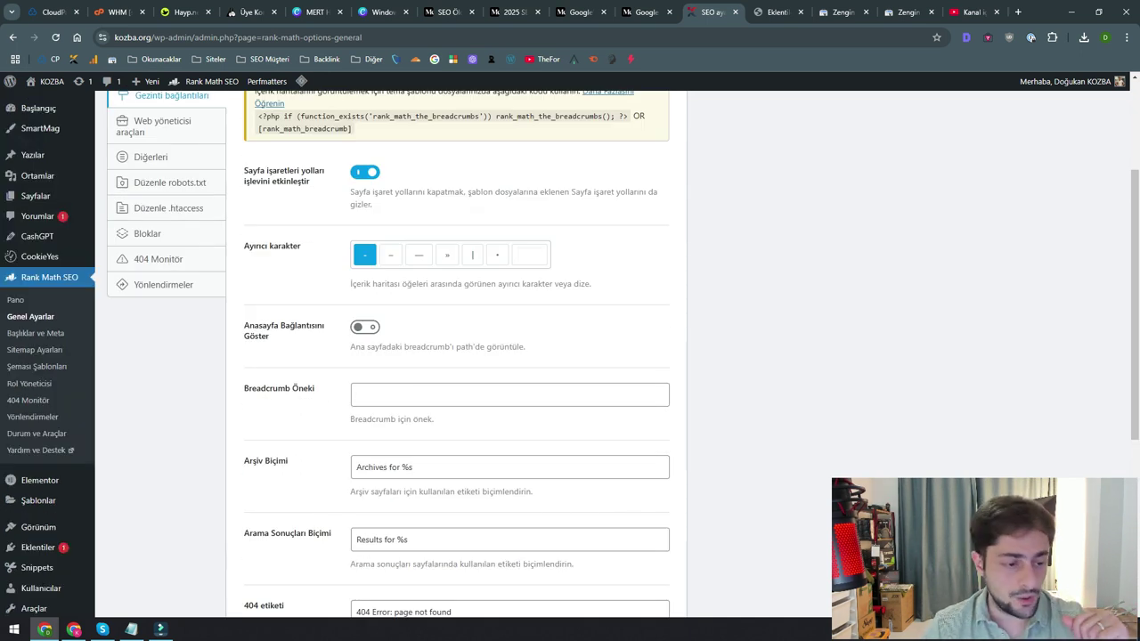
{"action": "scroll", "coordinate": [396, 357], "scroll_direction": "up", "scroll_amount": 1}
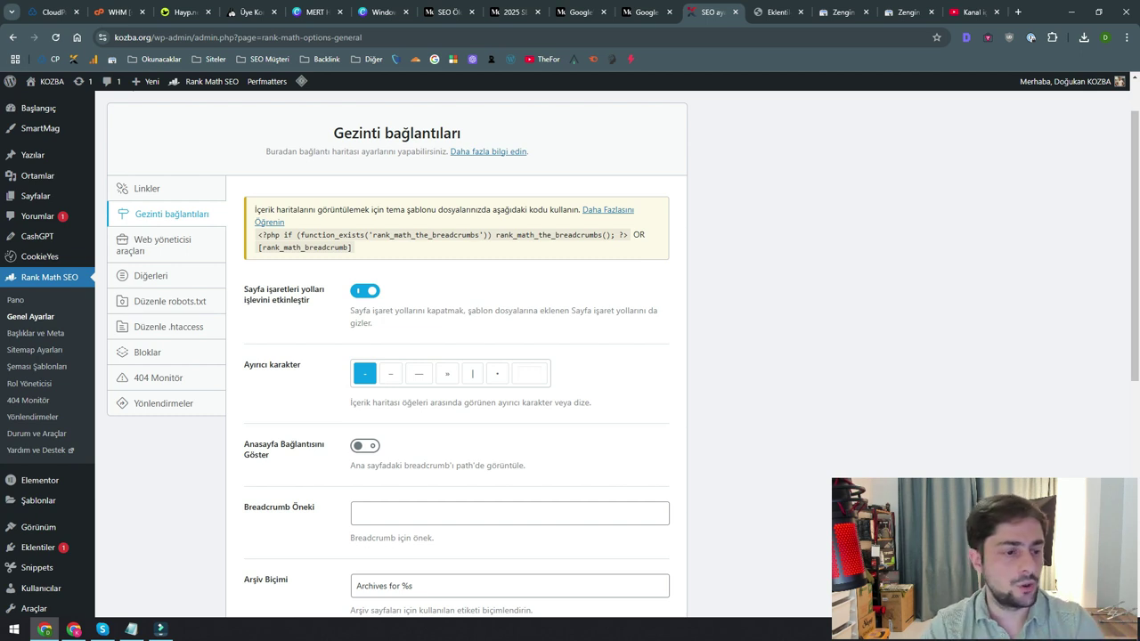
{"action": "scroll", "coordinate": [396, 356], "scroll_direction": "down", "scroll_amount": 1}
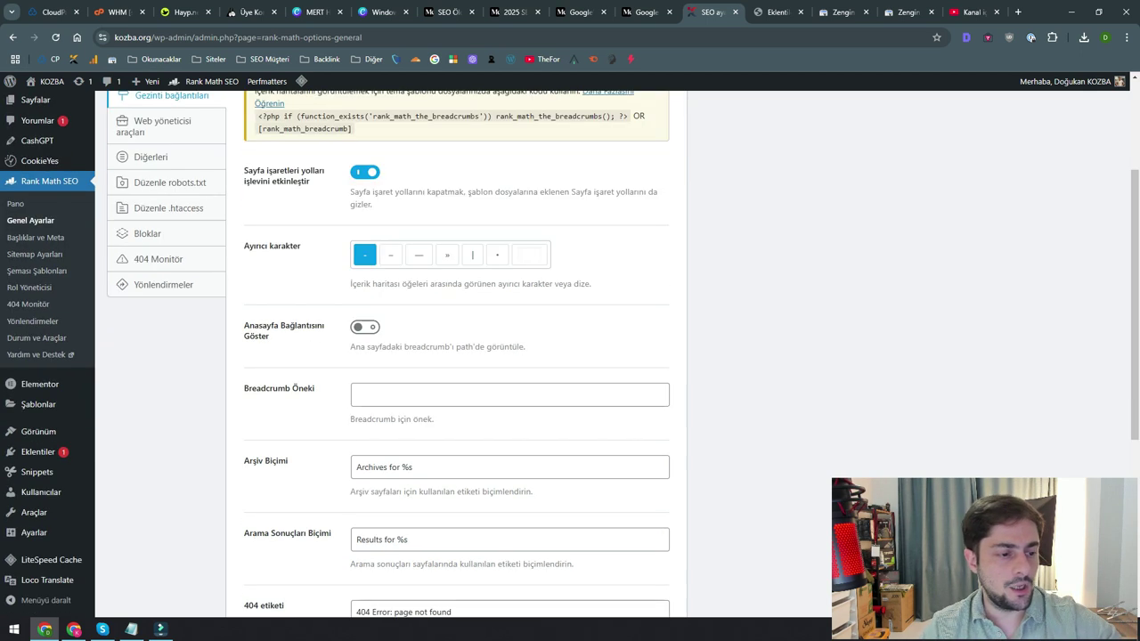
{"action": "scroll", "coordinate": [456, 357], "scroll_direction": "down", "scroll_amount": 3}
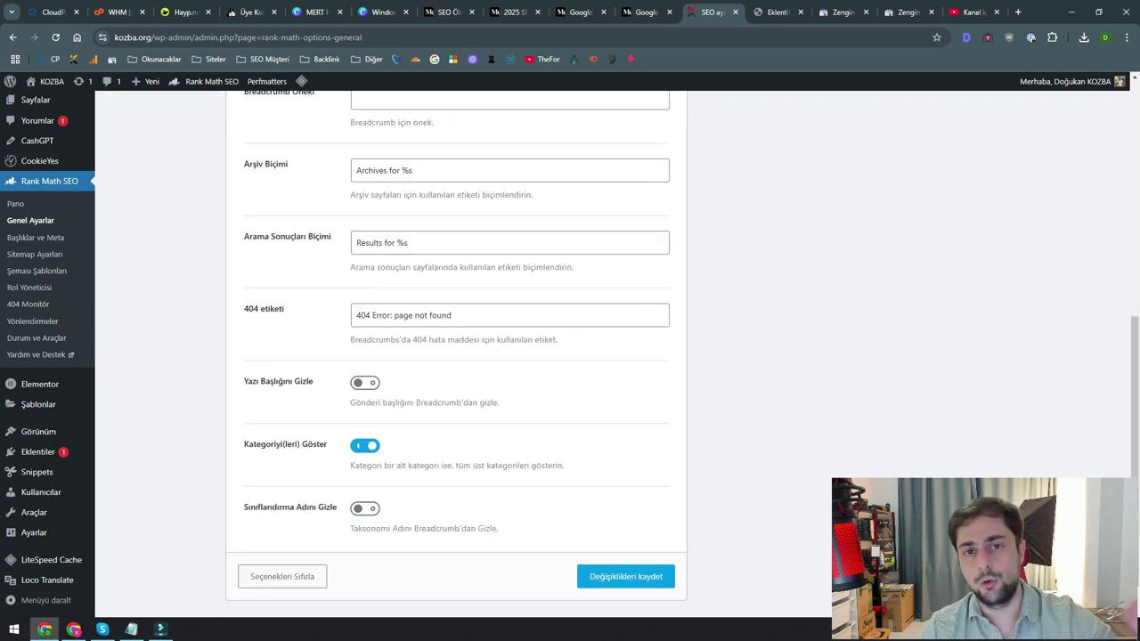
- Return to the rich results test and open the tested Windows 10 article in the WordPress post editor
{"action": "left_click", "coordinate": [838, 12]}
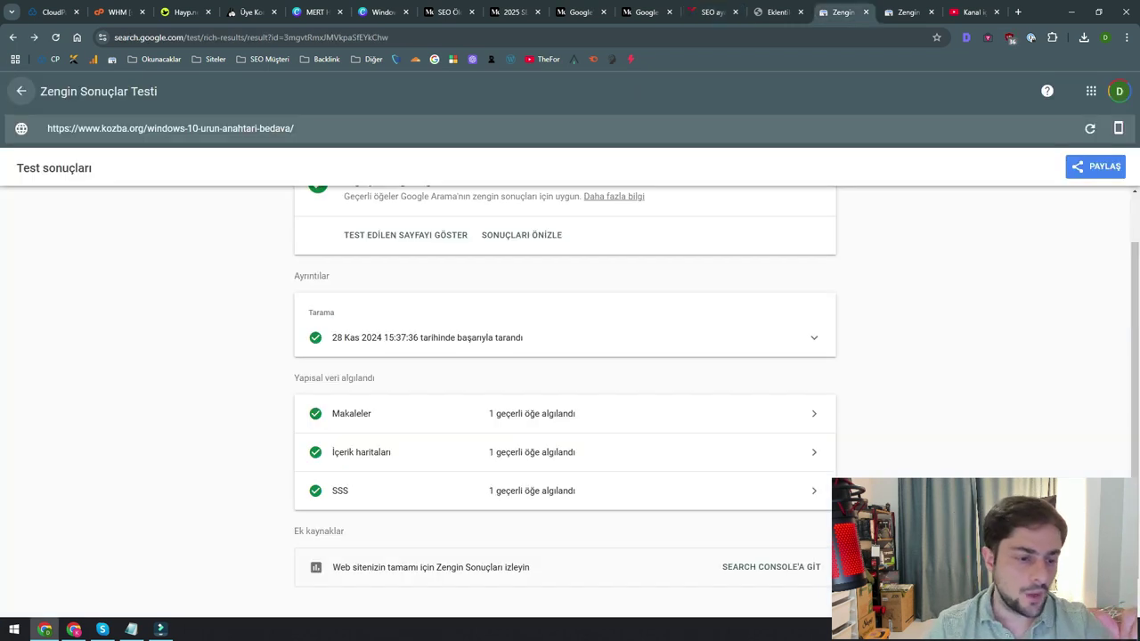
{"action": "left_click", "coordinate": [777, 12]}
{"action": "left_click", "coordinate": [713, 12]}
{"action": "left_click", "coordinate": [837, 12]}
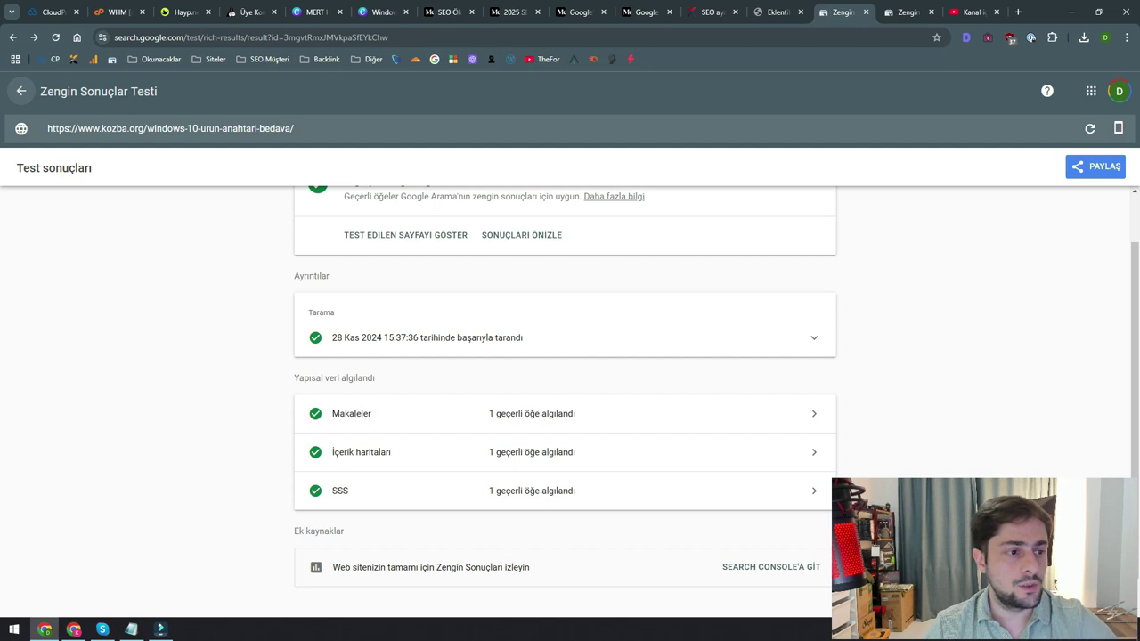
{"action": "left_click", "coordinate": [169, 128]}
{"action": "key", "text": "ctrl+a"}
{"action": "key", "text": "Return"}
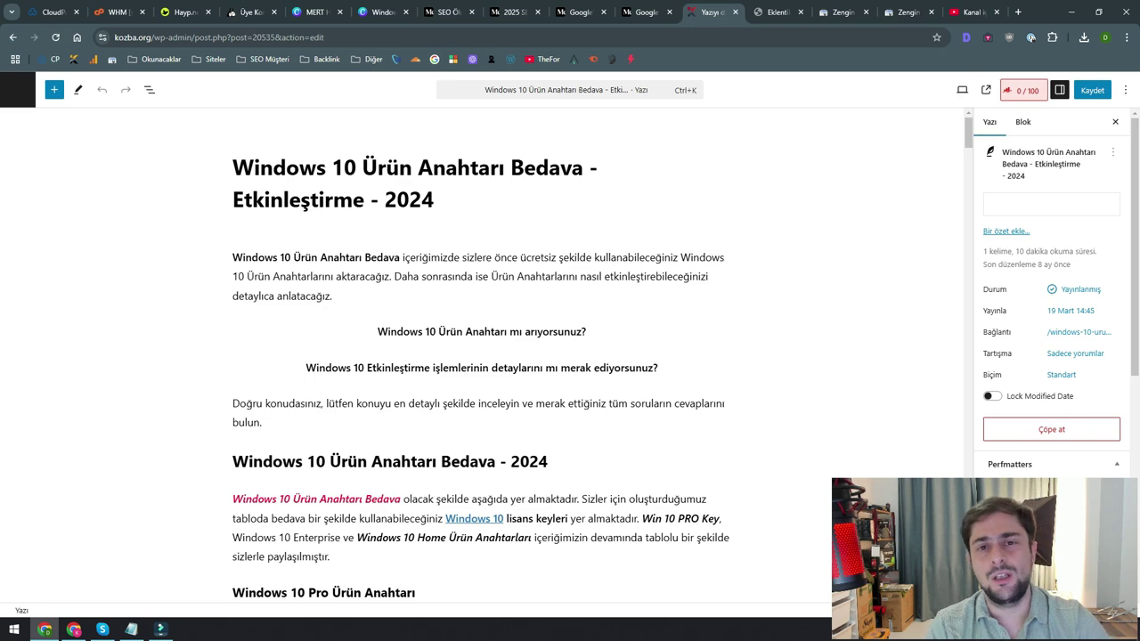
- Insert a FAQ by Rank Math block below the KMSpico paragraph with the question "Soru Kalıbı" and the answer "Cevap Kalıbı"
{"action": "scroll", "coordinate": [481, 356], "scroll_direction": "down", "scroll_amount": 3}
{"action": "scroll", "coordinate": [481, 356], "scroll_direction": "down", "scroll_amount": 20}
{"action": "scroll", "coordinate": [481, 357], "scroll_direction": "down", "scroll_amount": 20}
{"action": "scroll", "coordinate": [481, 356], "scroll_direction": "down", "scroll_amount": 20}
{"action": "scroll", "coordinate": [481, 356], "scroll_direction": "down", "scroll_amount": 5}
{"action": "scroll", "coordinate": [481, 356], "scroll_direction": "up", "scroll_amount": 5}
{"action": "scroll", "coordinate": [481, 356], "scroll_direction": "up", "scroll_amount": 1}
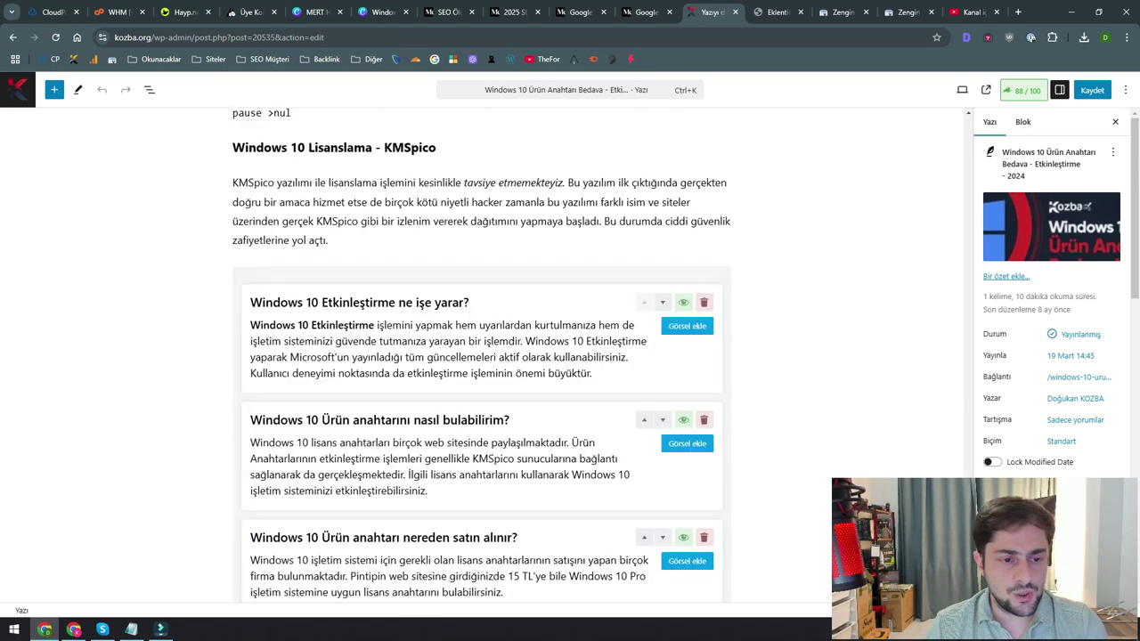
{"action": "left_click", "coordinate": [331, 240]}
{"action": "key", "text": "Return"}
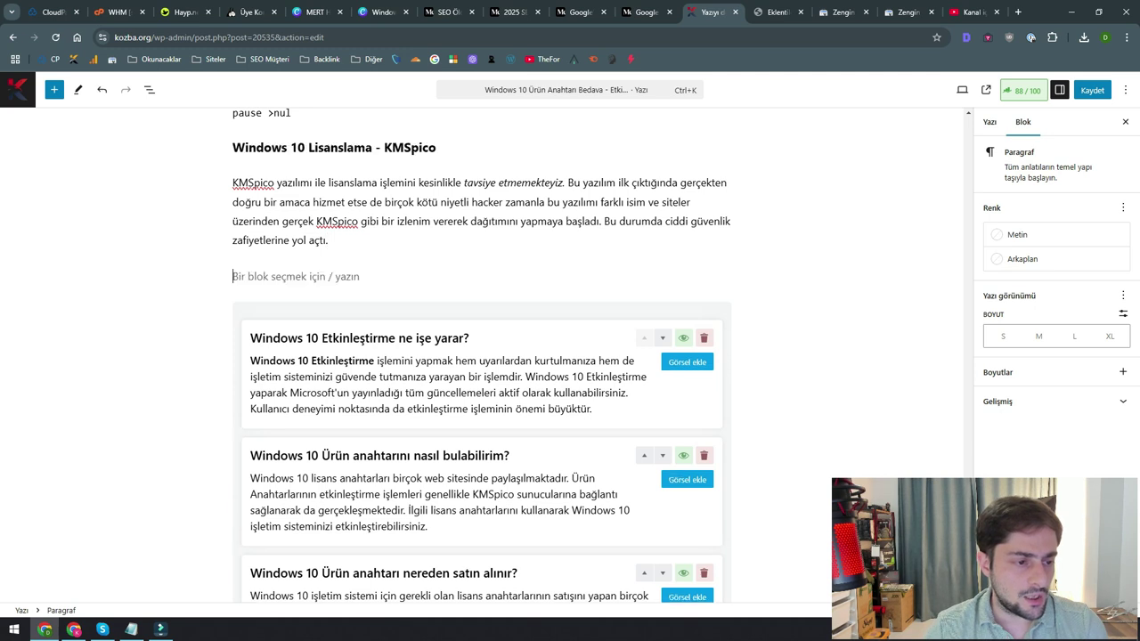
{"action": "left_click", "coordinate": [724, 273]}
{"action": "type", "text": "faq"}
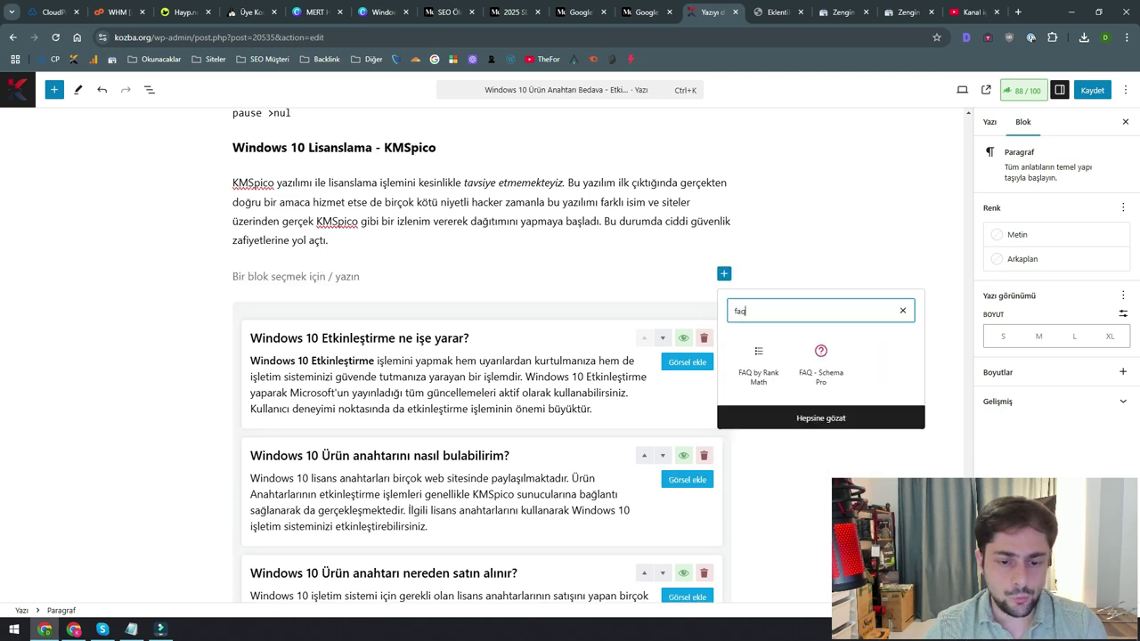
{"action": "left_click", "coordinate": [758, 365]}
{"action": "type", "text": "Soru Kalıbı "}
{"action": "type", "text": "Cevap Kalıbı"}
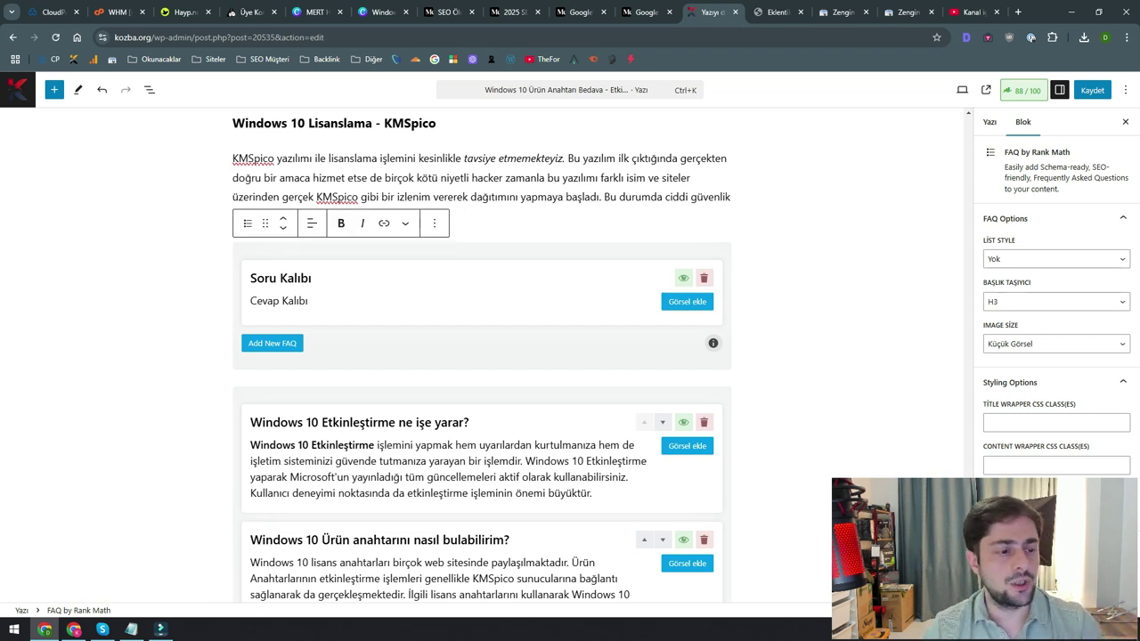
- Delete the sample FAQ block from the Windows 10 article
{"action": "left_click", "coordinate": [482, 349]}
{"action": "left_click", "coordinate": [341, 224]}
{"action": "left_click", "coordinate": [392, 494]}
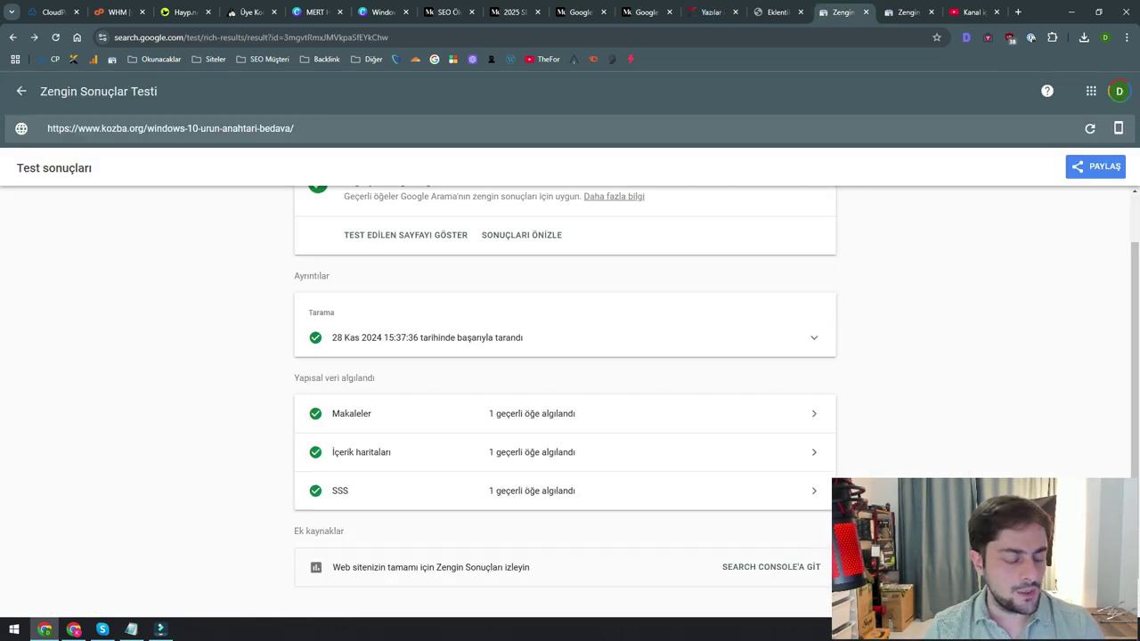
- Open Schema Pro's list of schemas in the WordPress settings and dismiss its HowTo deprecation notice
{"action": "left_click", "coordinate": [712, 12]}
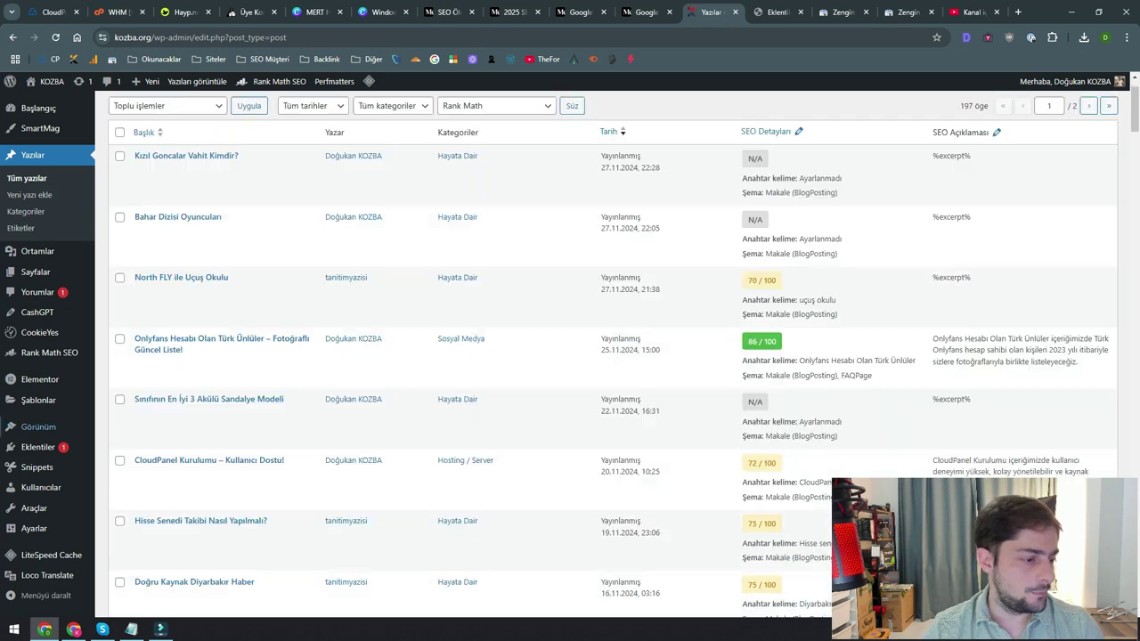
{"action": "left_click", "coordinate": [125, 582]}
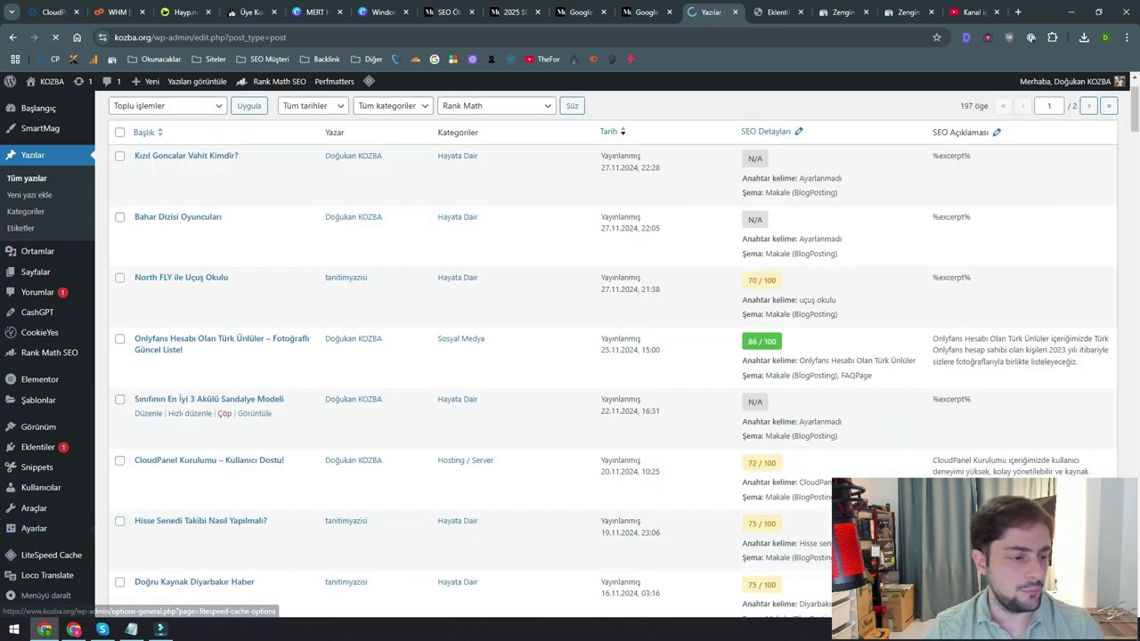
{"action": "mouse_move", "coordinate": [147, 367]}
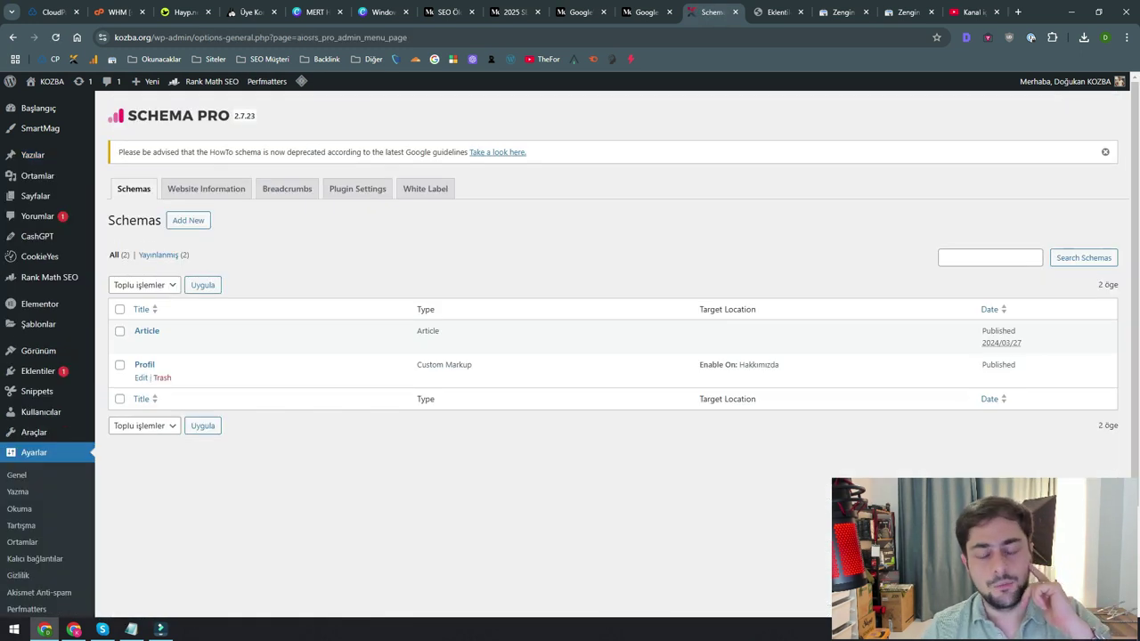
{"action": "left_click", "coordinate": [838, 11]}
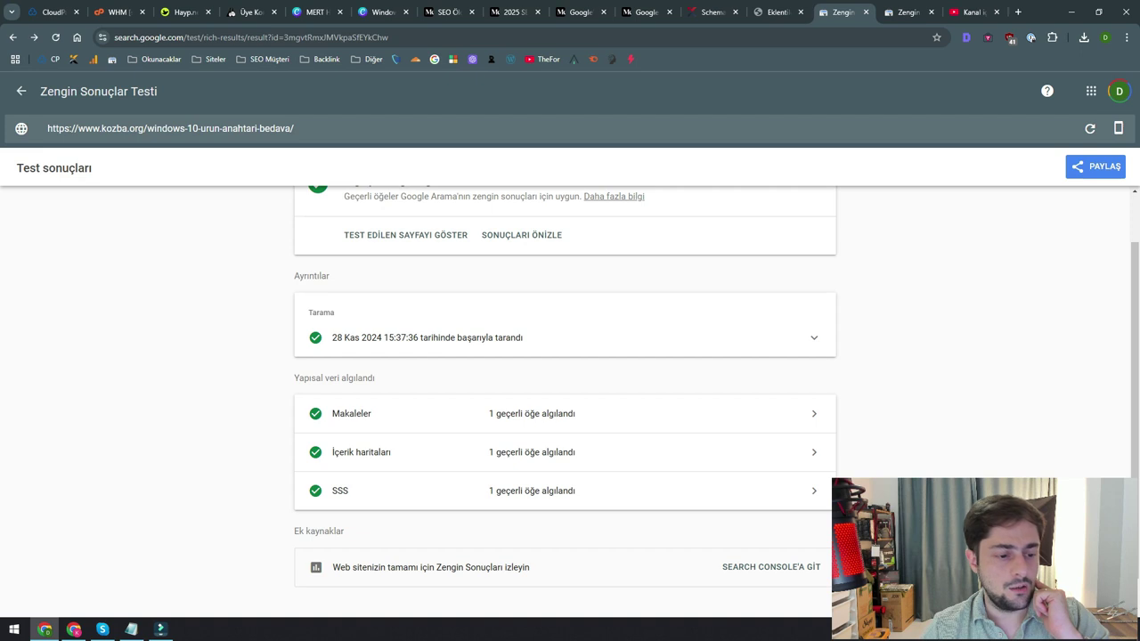
{"action": "left_click", "coordinate": [713, 12]}
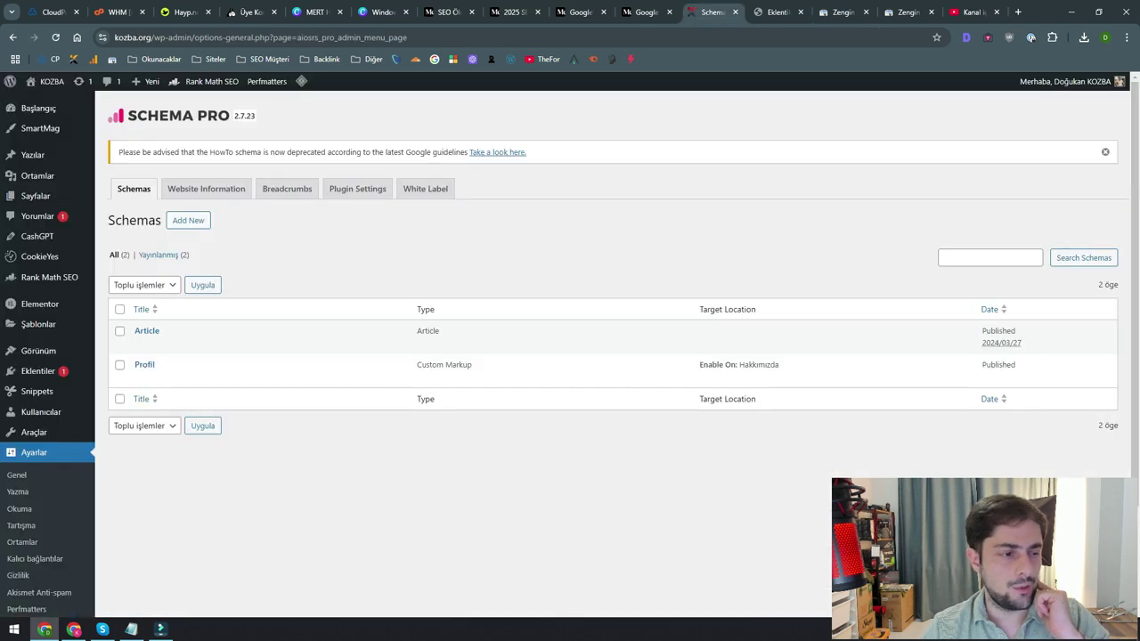
{"action": "left_click", "coordinate": [1105, 152]}
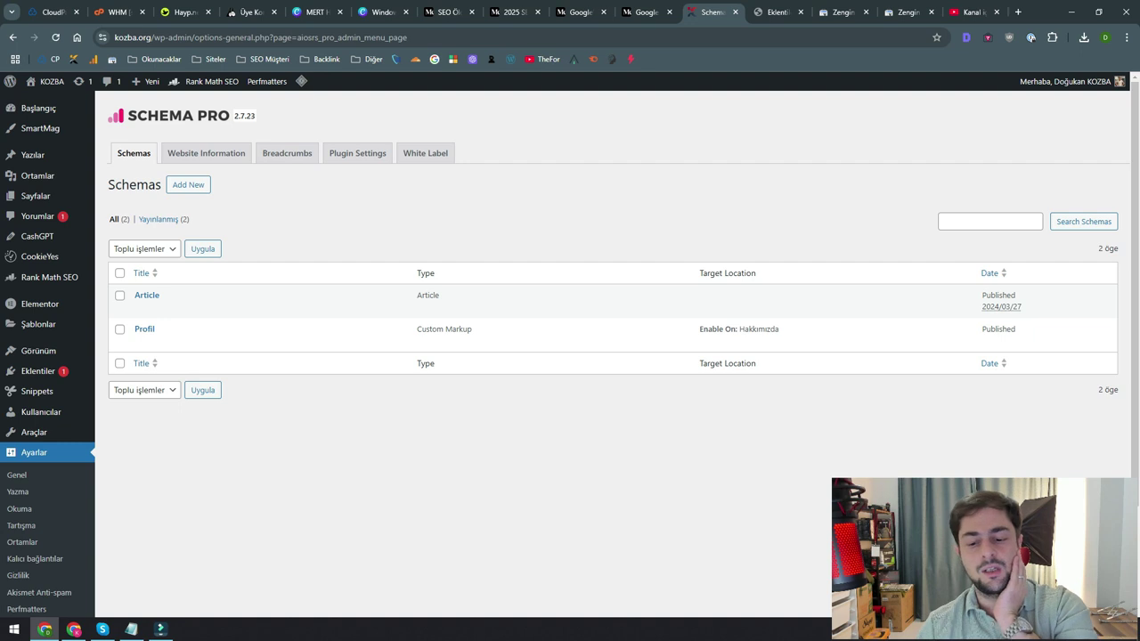
- Create a new Image License schema in Schema Pro and enable it on All Yazılar
{"action": "left_click", "coordinate": [188, 184]}
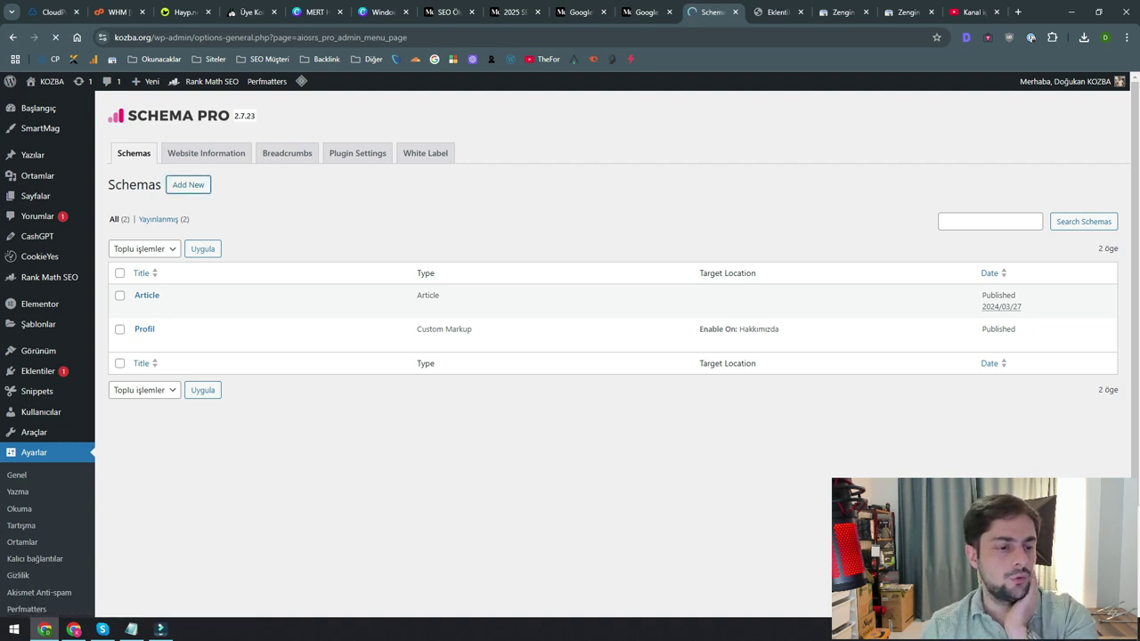
{"action": "left_click", "coordinate": [412, 463]}
{"action": "left_click", "coordinate": [768, 512]}
{"action": "left_click", "coordinate": [544, 280]}
{"action": "left_click", "coordinate": [535, 377]}
{"action": "left_click", "coordinate": [772, 442]}
{"action": "left_click", "coordinate": [712, 387]}
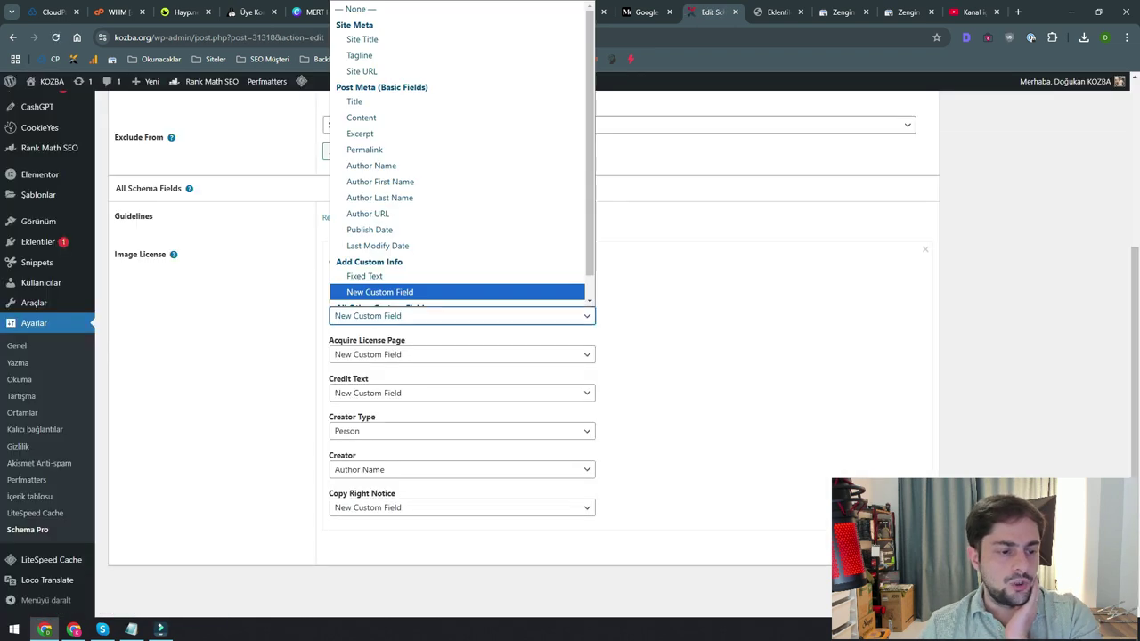
- Set the License and Acquire License Page fields of the Image License schema to Fixed Text
{"action": "left_click", "coordinate": [383, 277]}
{"action": "left_click", "coordinate": [383, 354]}
{"action": "left_click", "coordinate": [383, 291]}
- Open the WordPress Sayfalar list in a new browser tab placed before the schema editor tab
{"action": "scroll", "coordinate": [39, 175], "scroll_direction": "up", "scroll_amount": 2}
{"action": "right_click", "coordinate": [40, 191]}
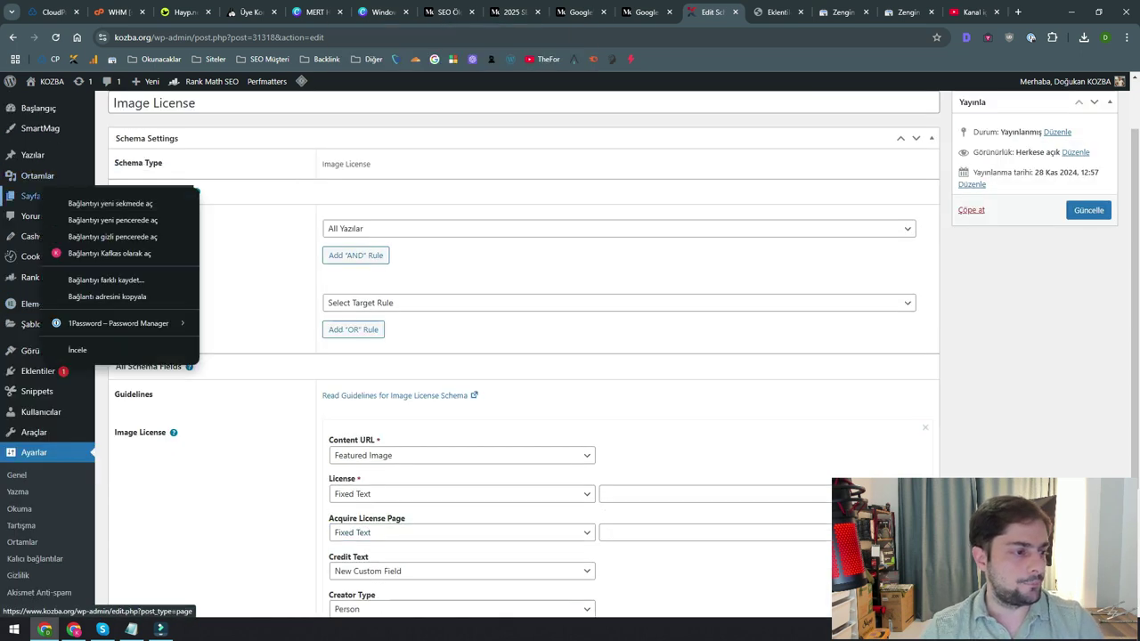
{"action": "left_click", "coordinate": [89, 203]}
{"action": "scroll", "coordinate": [392, 218], "scroll_direction": "down", "scroll_amount": 2}
{"action": "left_click_drag", "start_coordinate": [730, 12], "coordinate": [668, 12]}
{"action": "scroll", "coordinate": [392, 218], "scroll_direction": "down", "scroll_amount": 1}
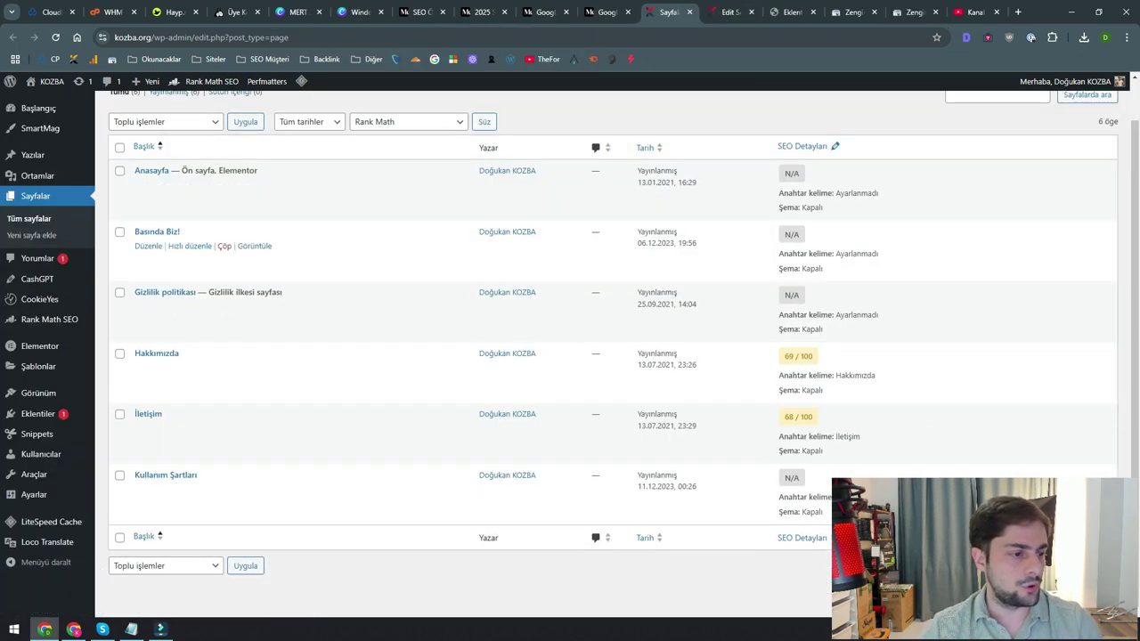
{"action": "right_click", "coordinate": [253, 307]}
{"action": "left_click", "coordinate": [300, 415]}
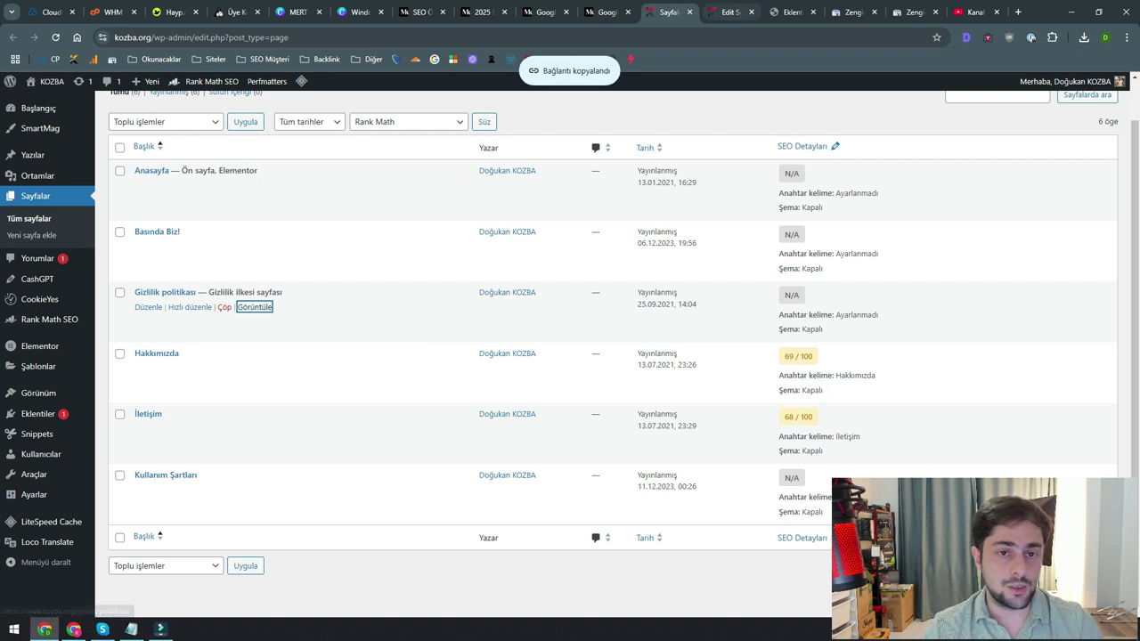
{"action": "left_click", "coordinate": [731, 13]}
{"action": "left_click", "coordinate": [762, 315]}
{"action": "key", "text": "ctrl+v"}
{"action": "left_click", "coordinate": [668, 13]}
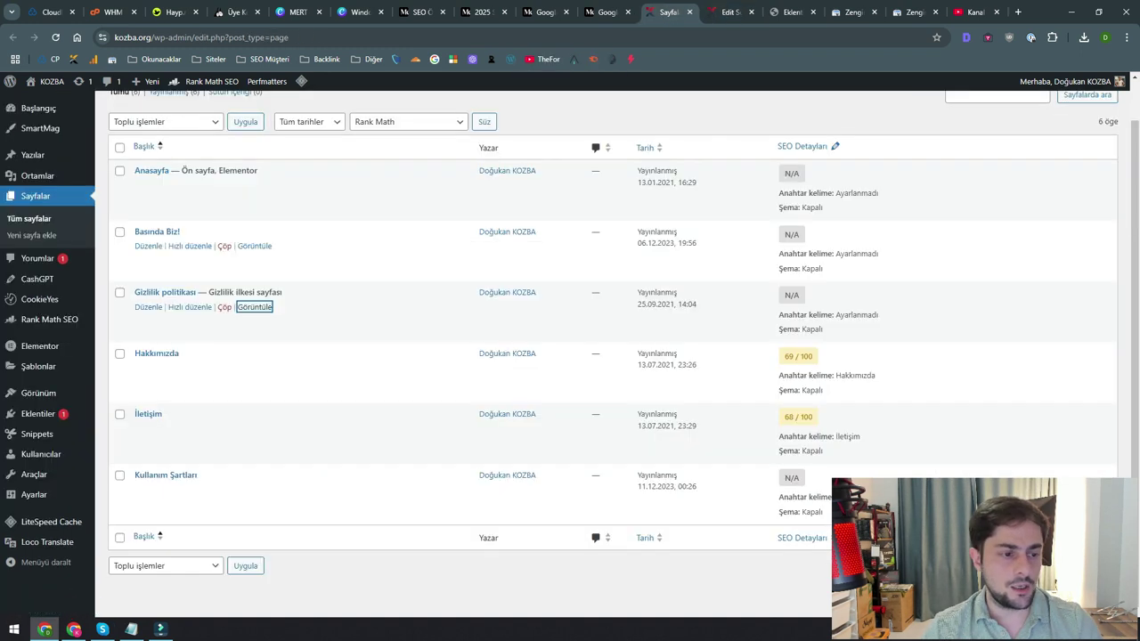
{"action": "right_click", "coordinate": [255, 429]}
{"action": "left_click", "coordinate": [294, 521]}
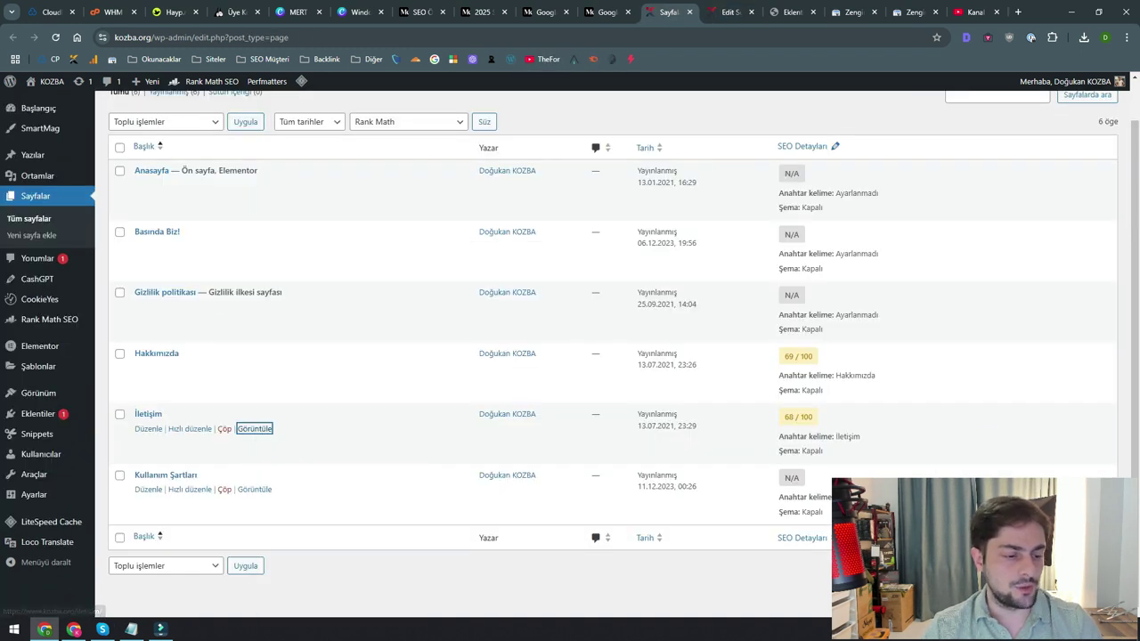
{"action": "right_click", "coordinate": [255, 429]}
{"action": "left_click", "coordinate": [294, 537]}
{"action": "left_click", "coordinate": [730, 12]}
- Set the image license's Credit Text to Author URL and its Creator Type to Organization
{"action": "left_click", "coordinate": [461, 393]}
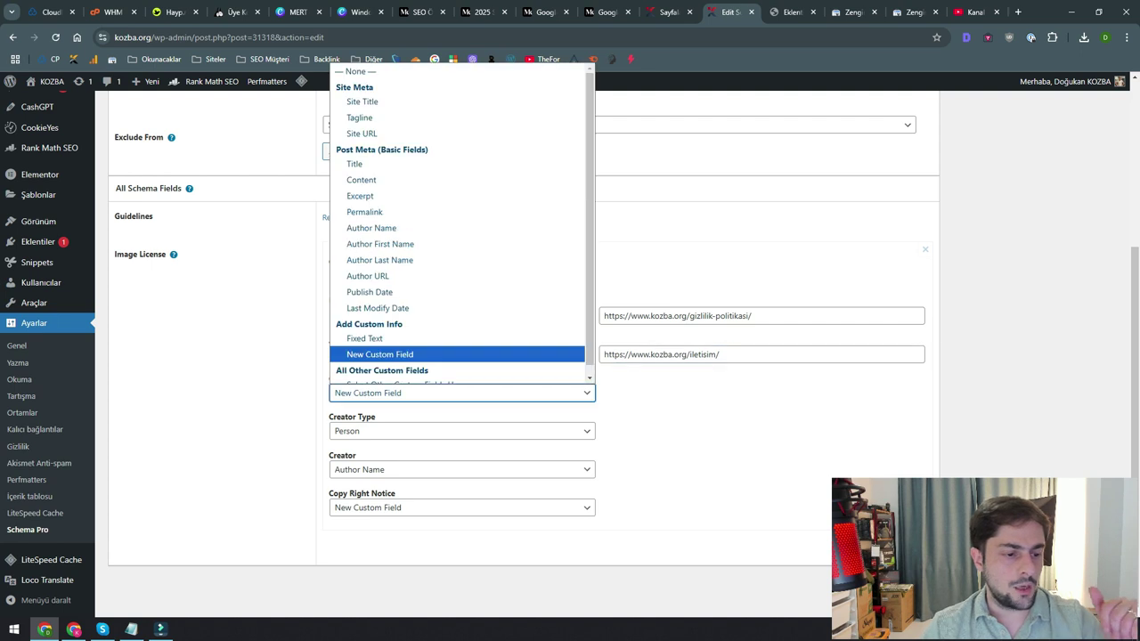
{"action": "left_click", "coordinate": [461, 393]}
{"action": "left_click", "coordinate": [461, 393]}
{"action": "scroll", "coordinate": [445, 331], "scroll_direction": "down", "scroll_amount": 1}
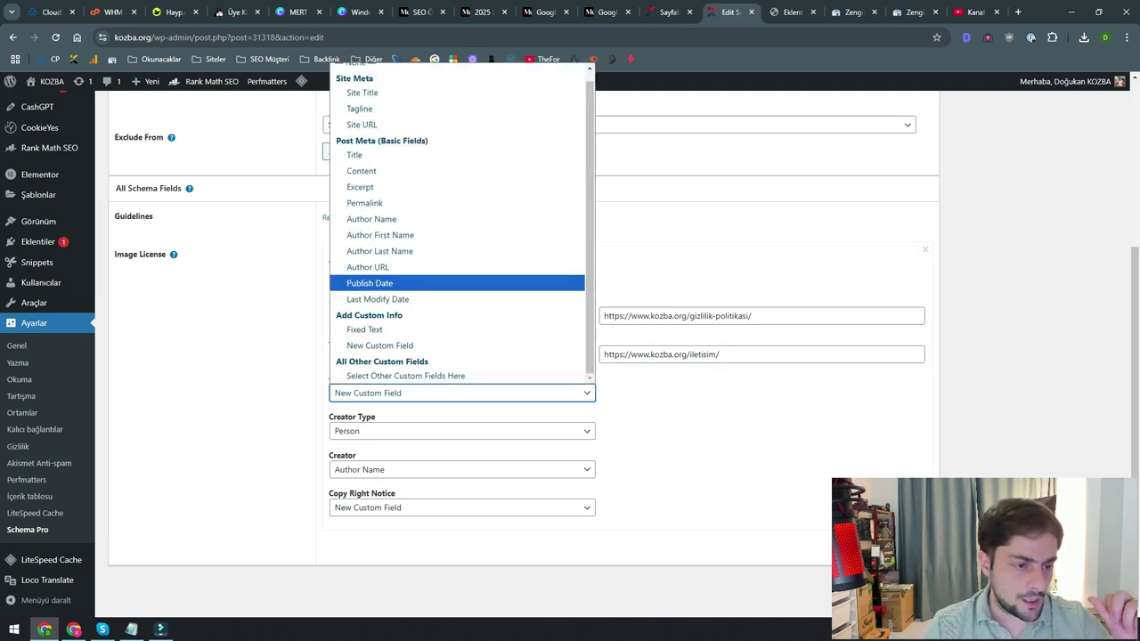
{"action": "left_click", "coordinate": [367, 268]}
{"action": "left_click", "coordinate": [461, 431]}
{"action": "left_click", "coordinate": [374, 462]}
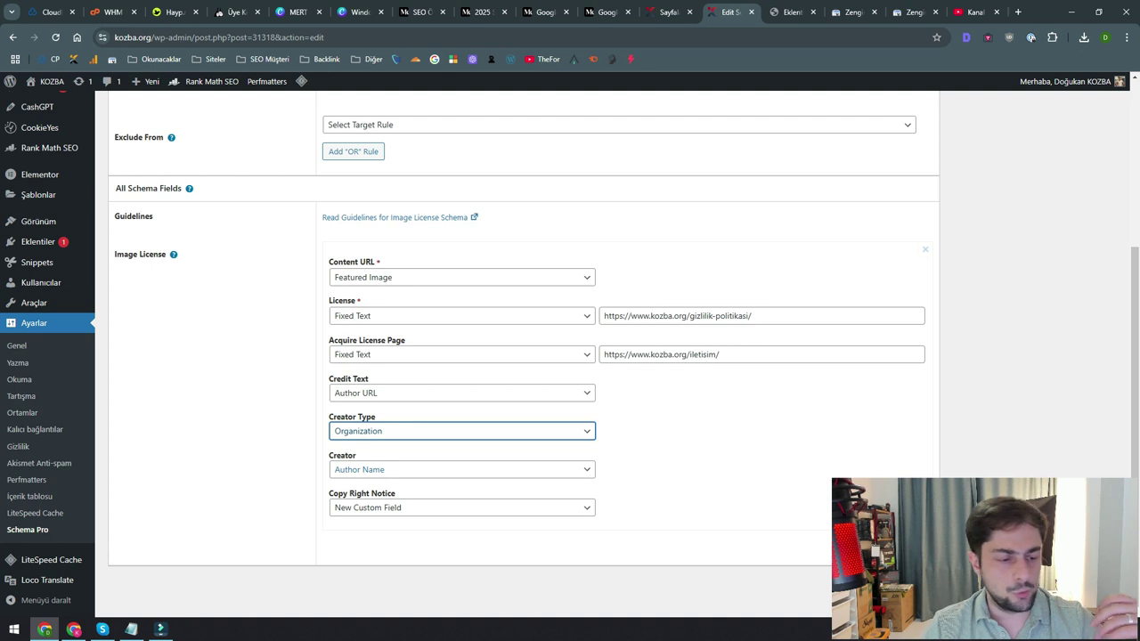
- Choose the data sources for the Creator and Copy Right Notice fields of the Image License schema
{"action": "left_click", "coordinate": [461, 469]}
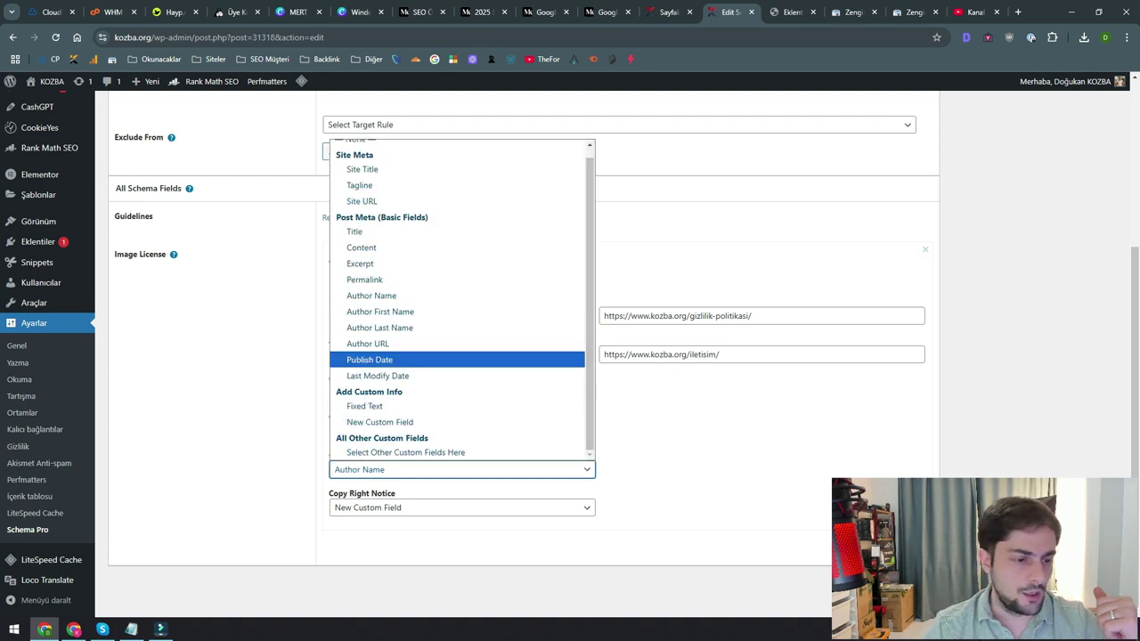
{"action": "left_click", "coordinate": [461, 469]}
{"action": "left_click", "coordinate": [461, 469]}
{"action": "left_click", "coordinate": [365, 148]}
{"action": "left_click", "coordinate": [392, 540]}
{"action": "left_click", "coordinate": [392, 508]}
{"action": "left_click", "coordinate": [366, 382]}
{"action": "left_click", "coordinate": [383, 537]}
- Update the Image License schema and rerun the rich results test on the Windows 10 article
{"action": "scroll", "coordinate": [383, 535], "scroll_direction": "up", "scroll_amount": 1}
{"action": "scroll", "coordinate": [524, 357], "scroll_direction": "up", "scroll_amount": 3}
{"action": "left_click", "coordinate": [1089, 282]}
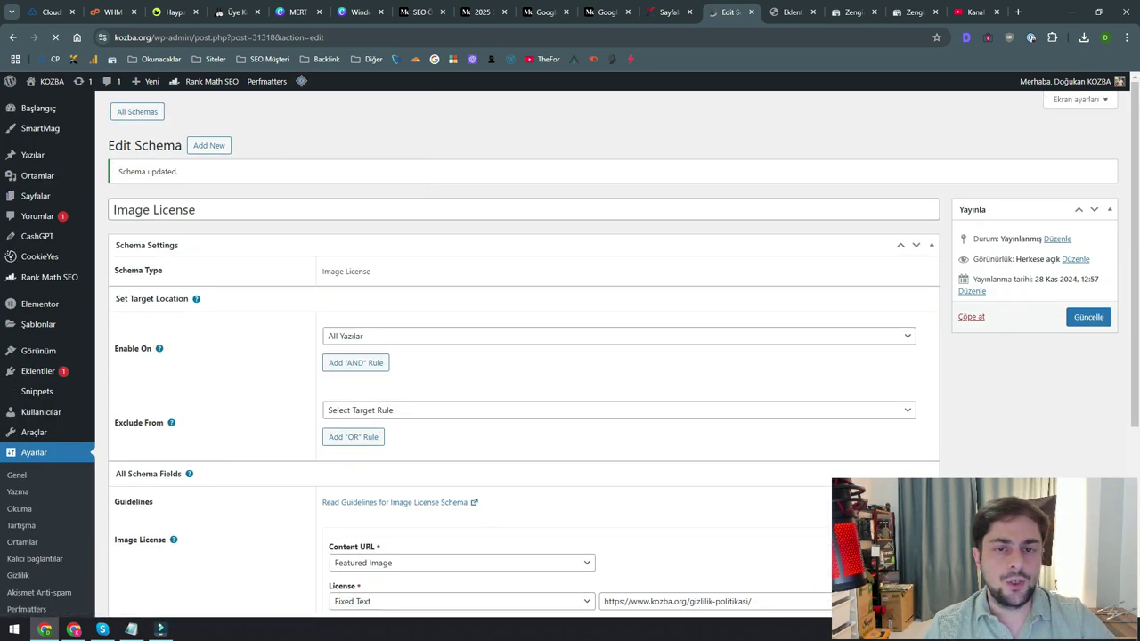
{"action": "left_click", "coordinate": [853, 11]}
{"action": "left_click", "coordinate": [1089, 128]}
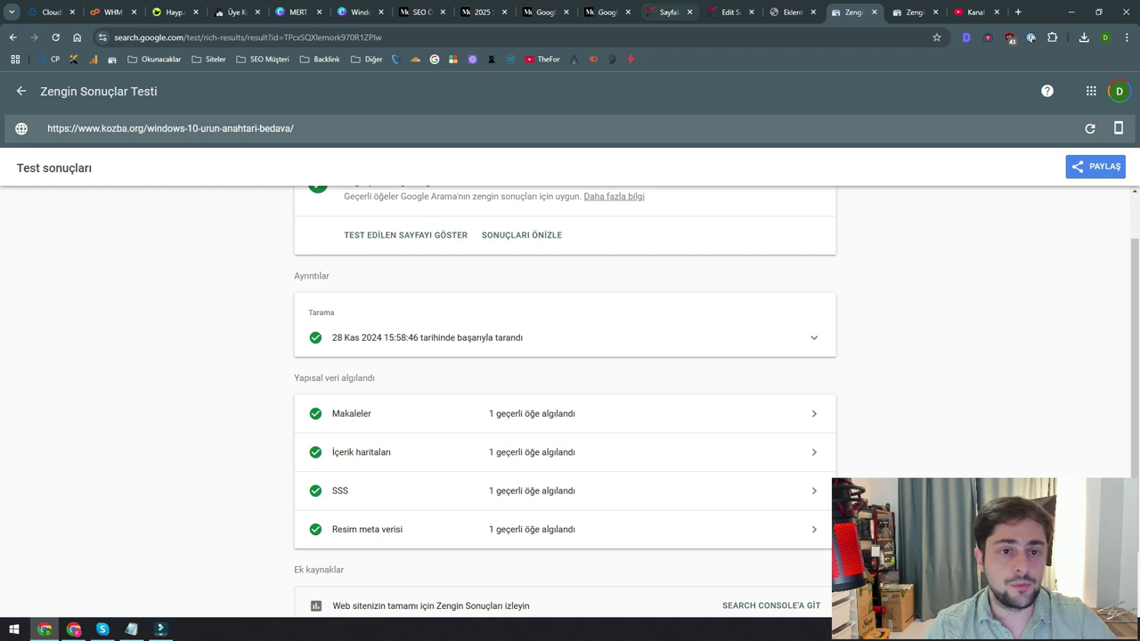
- Open the Profil schema in Schema Pro, enlarge its Custom Markup text area and select all the markup for copying
{"action": "left_click", "coordinate": [668, 12]}
{"action": "left_click_drag", "start_coordinate": [926, 438], "coordinate": [926, 558]}
{"action": "scroll", "coordinate": [713, 486], "scroll_direction": "down", "scroll_amount": 3}
{"action": "left_click", "coordinate": [704, 482]}
{"action": "key", "text": "ctrl+a"}
{"action": "scroll", "coordinate": [713, 485], "scroll_direction": "up", "scroll_amount": 5}
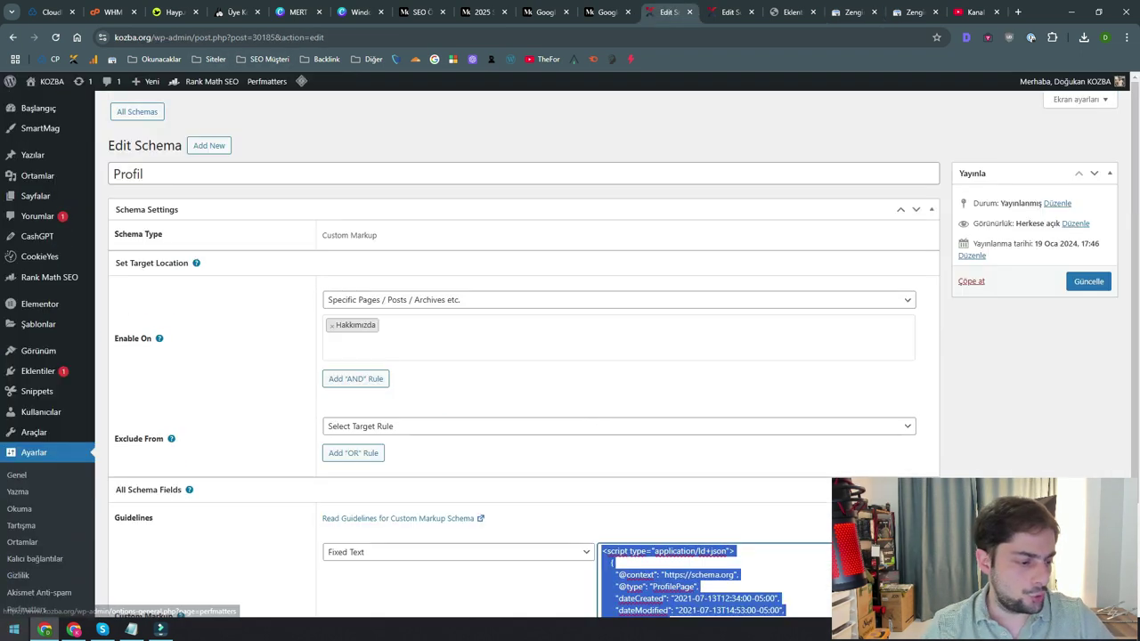
- Switch to Notepad and paste the copied ProfilePage markup into a blank document
{"action": "left_click", "coordinate": [13, 629]}
{"action": "type", "text": "no"}
{"action": "key", "text": "Return"}
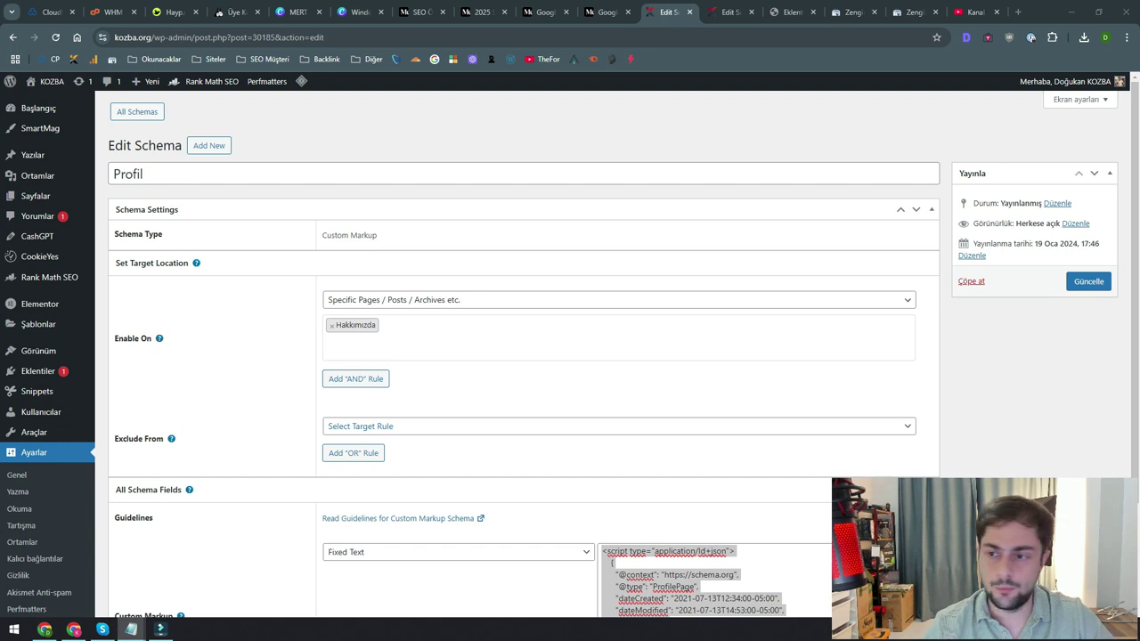
{"action": "key", "text": "ctrl+v"}
{"action": "left_click_drag", "start_coordinate": [420, 122], "coordinate": [475, 116]}
{"action": "left_click", "coordinate": [257, 224]}
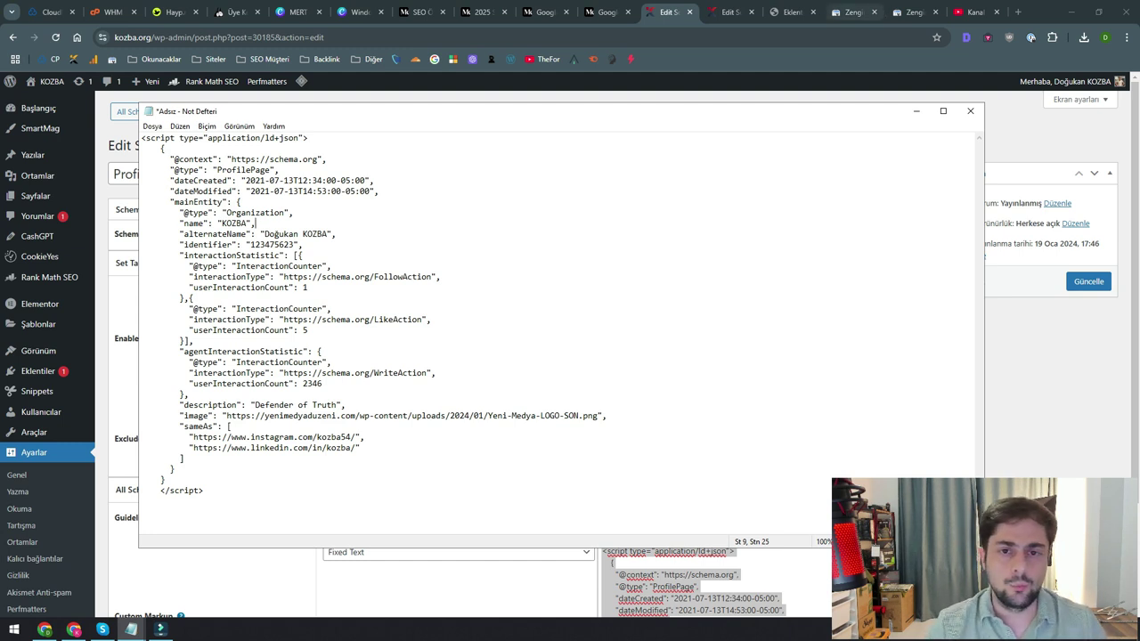
- Check the rich results test of the Hakkımızda page and look up Google's ProfilePage documentation by searching for "profil sayfası schema"
{"action": "left_click", "coordinate": [853, 12]}
{"action": "left_click", "coordinate": [912, 12]}
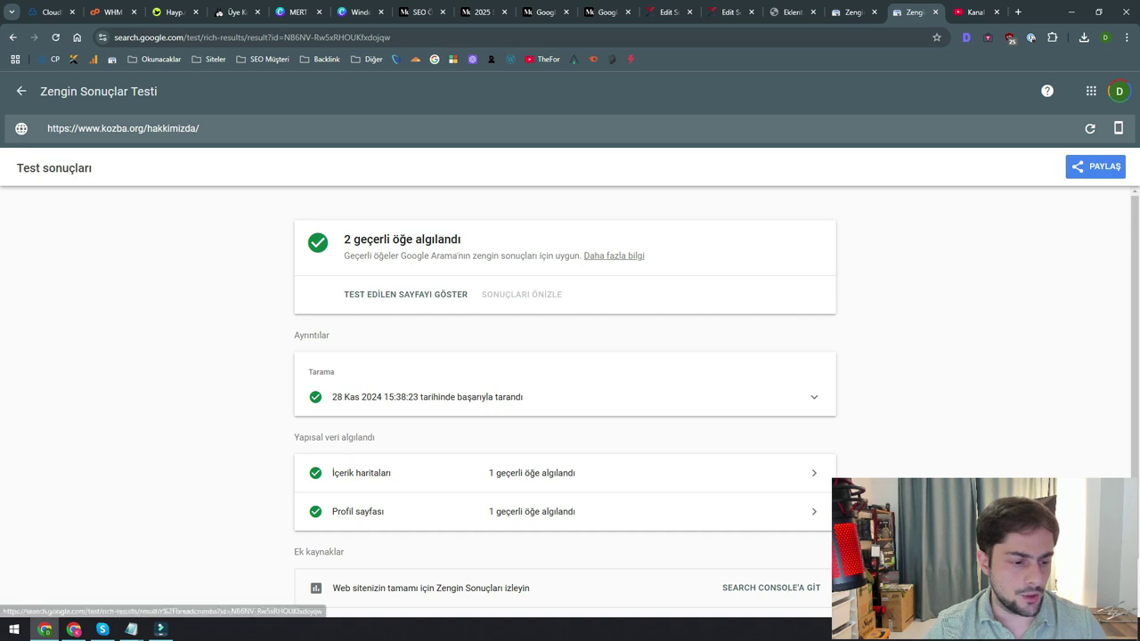
{"action": "left_click", "coordinate": [1018, 13]}
{"action": "type", "text": "profil sayfası sc"}
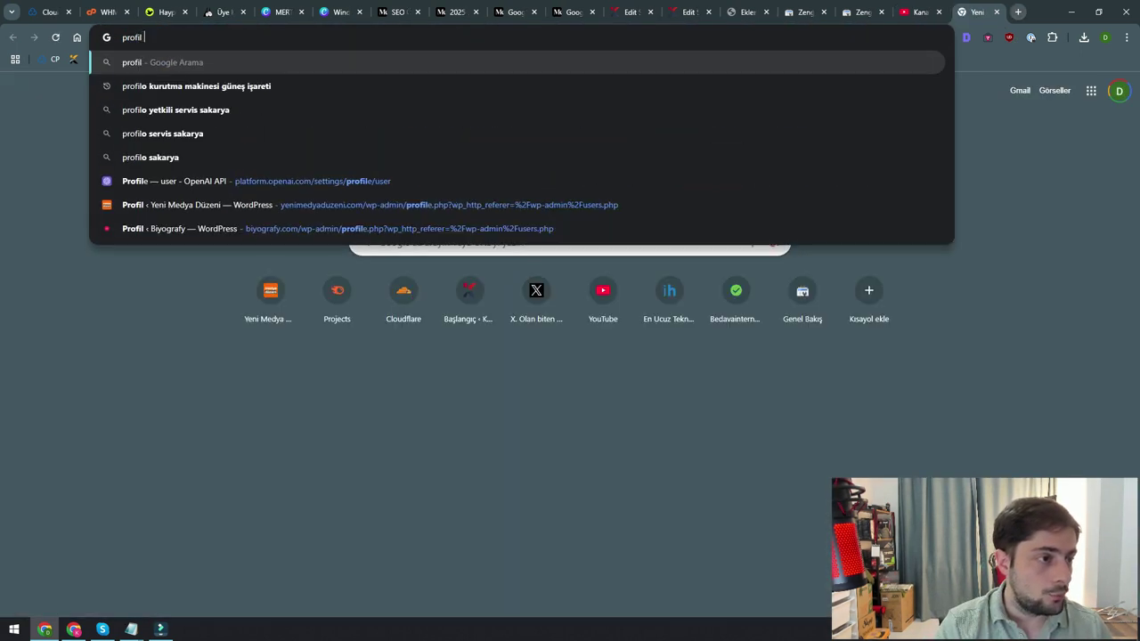
{"action": "type", "text": "hema"}
{"action": "key", "text": "Return"}
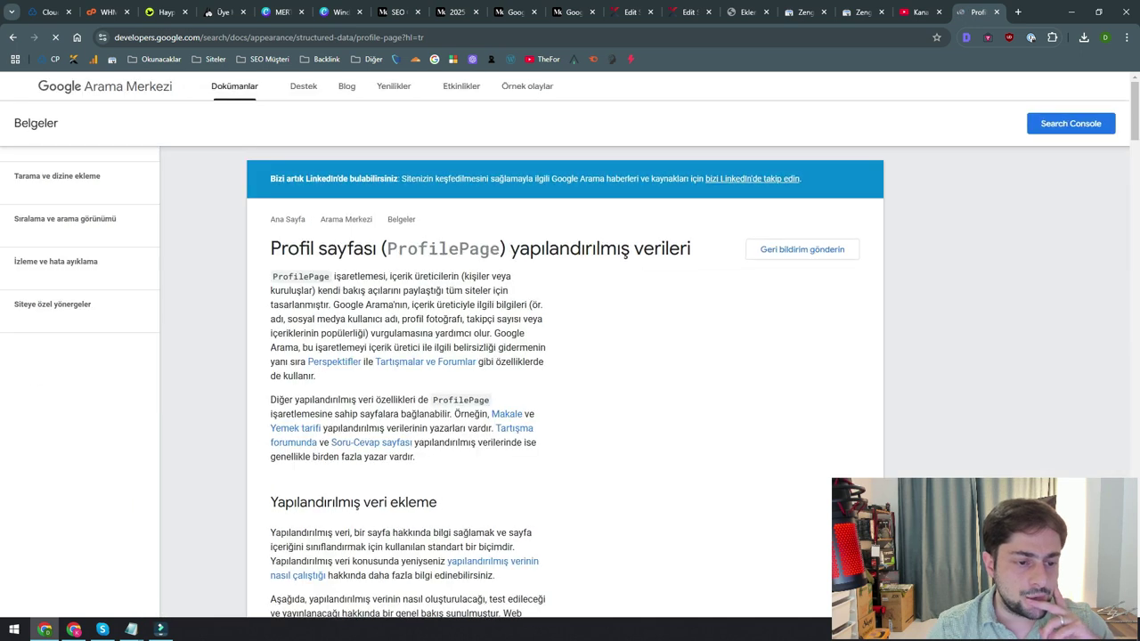
- Examine the JSON-LD example in Google's ProfilePage documentation and compare it with the profile markup in Notepad
{"action": "scroll", "coordinate": [570, 356], "scroll_direction": "down", "scroll_amount": 12}
{"action": "scroll", "coordinate": [565, 356], "scroll_direction": "down", "scroll_amount": 4}
{"action": "scroll", "coordinate": [564, 356], "scroll_direction": "up", "scroll_amount": 5}
{"action": "scroll", "coordinate": [570, 356], "scroll_direction": "up", "scroll_amount": 1}
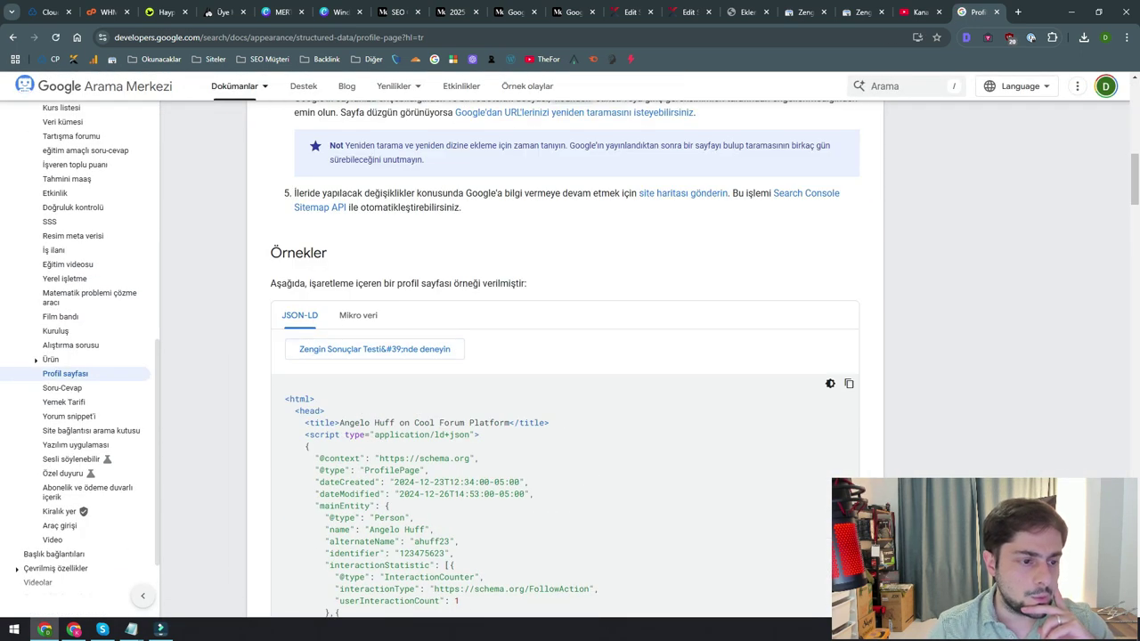
{"action": "scroll", "coordinate": [570, 356], "scroll_direction": "down", "scroll_amount": 3}
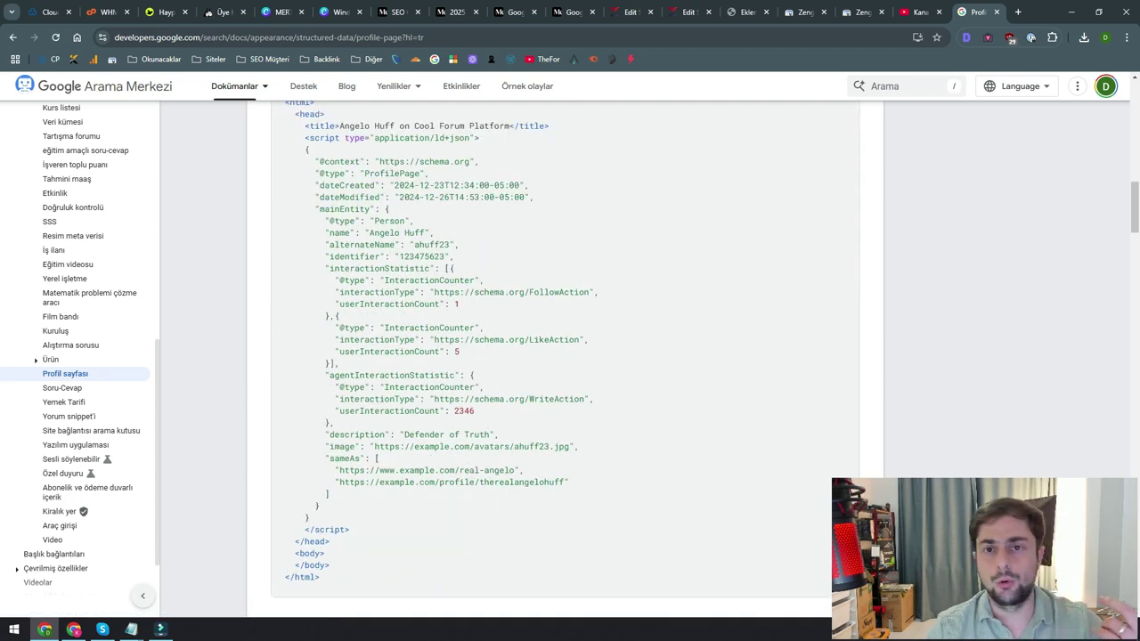
{"action": "left_click", "coordinate": [131, 628]}
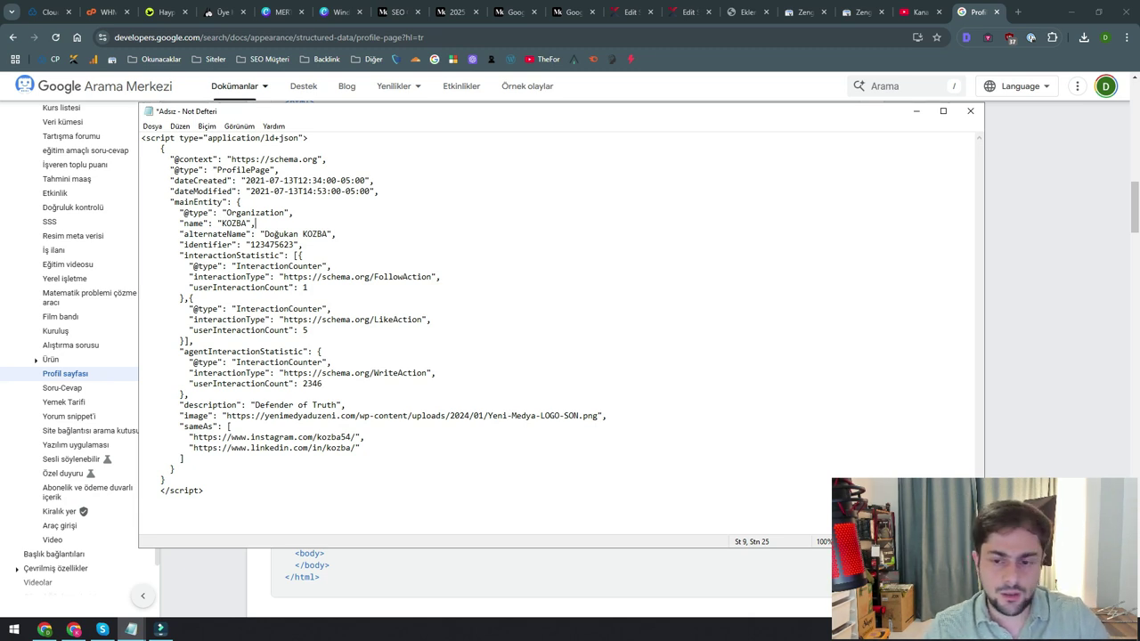
{"action": "left_click", "coordinate": [916, 111]}
- Return to the Image License schema editor and open the kozba.org homepage in a new tab
{"action": "left_click", "coordinate": [684, 12]}
{"action": "right_click", "coordinate": [38, 82]}
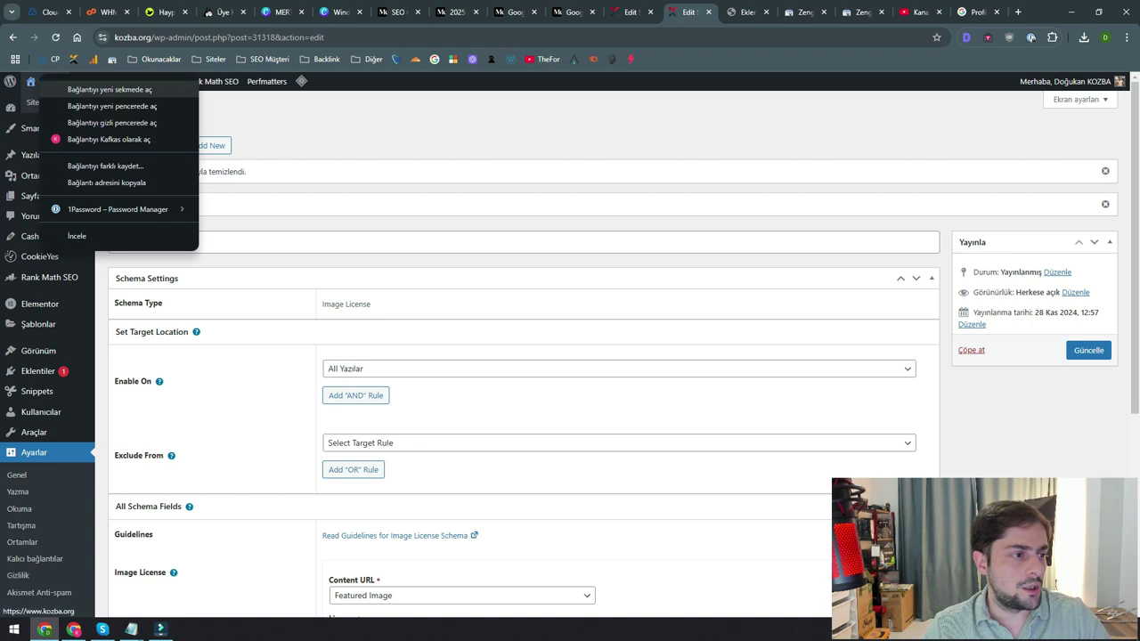
{"action": "left_click", "coordinate": [110, 90]}
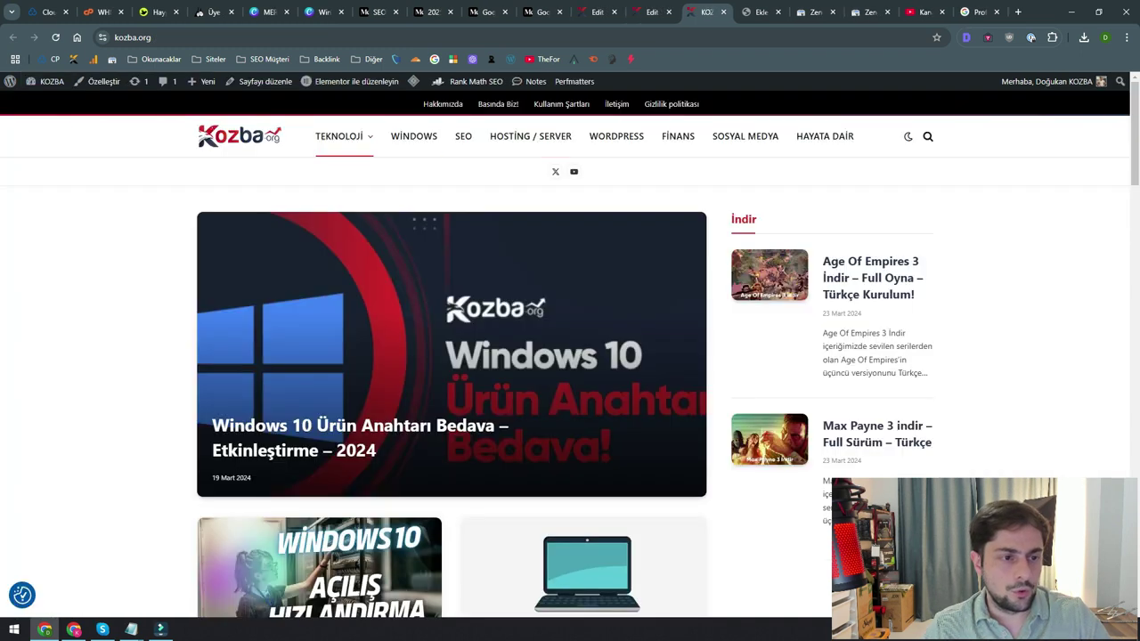
- Copy the image address of the site logo from the homepage and use it as the image value in the Notepad markup
{"action": "right_click", "coordinate": [270, 140]}
{"action": "left_click", "coordinate": [335, 303]}
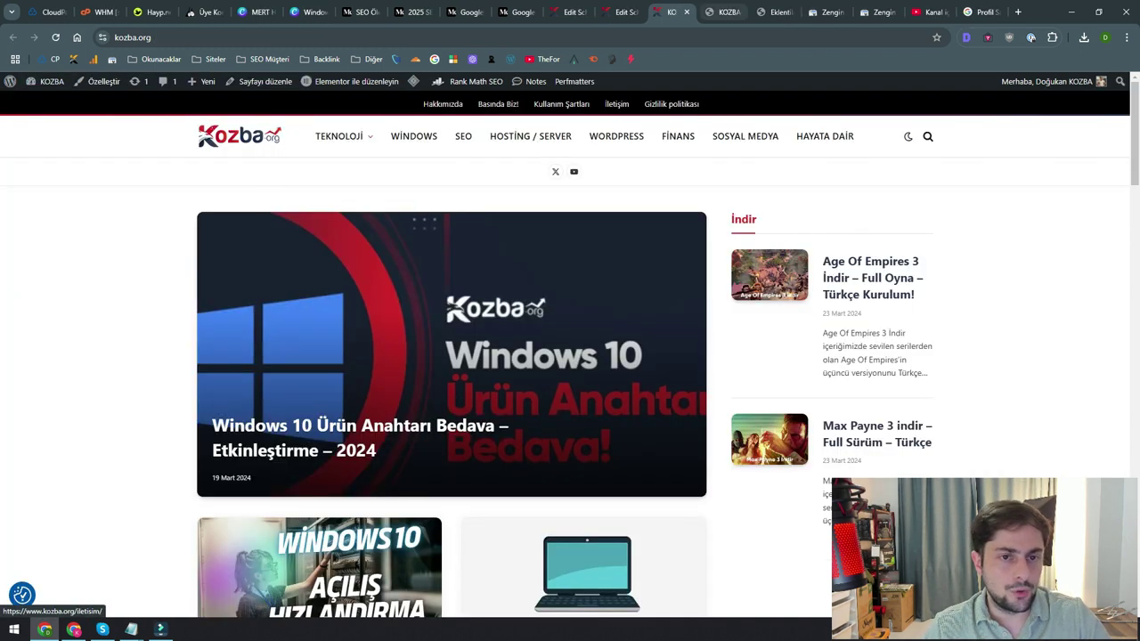
{"action": "left_click", "coordinate": [723, 12]}
{"action": "left_click", "coordinate": [623, 37]}
{"action": "key", "text": "ctrl+x"}
{"action": "key", "text": "ctrl+w"}
{"action": "left_click", "coordinate": [131, 629]}
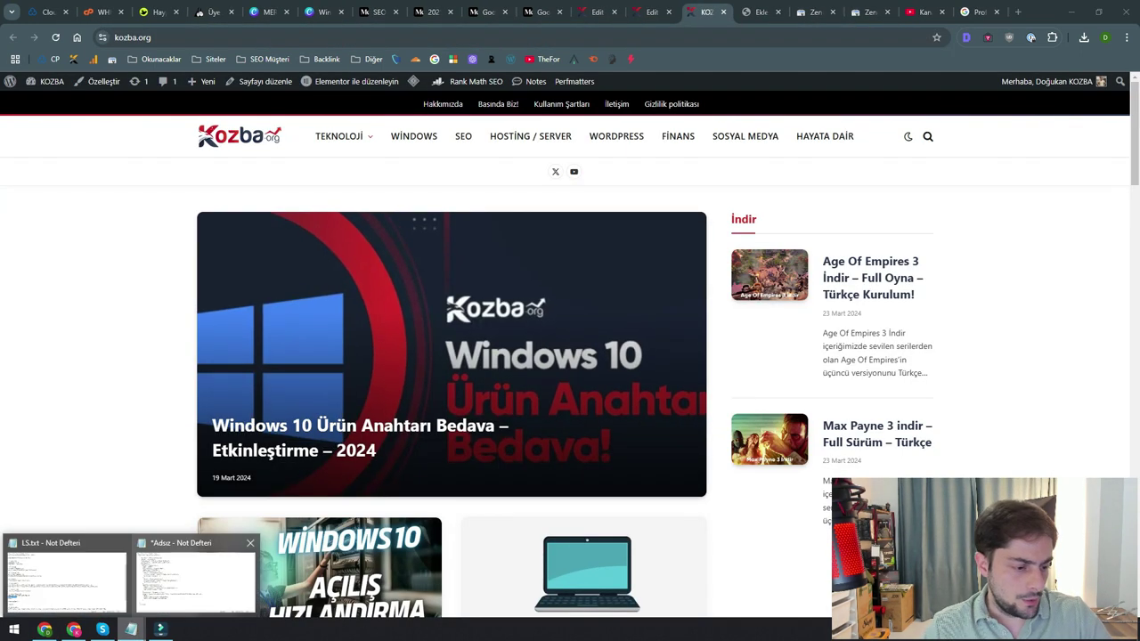
{"action": "left_click", "coordinate": [195, 577]}
{"action": "key", "text": "ctrl+s"}
{"action": "key", "text": "Escape"}
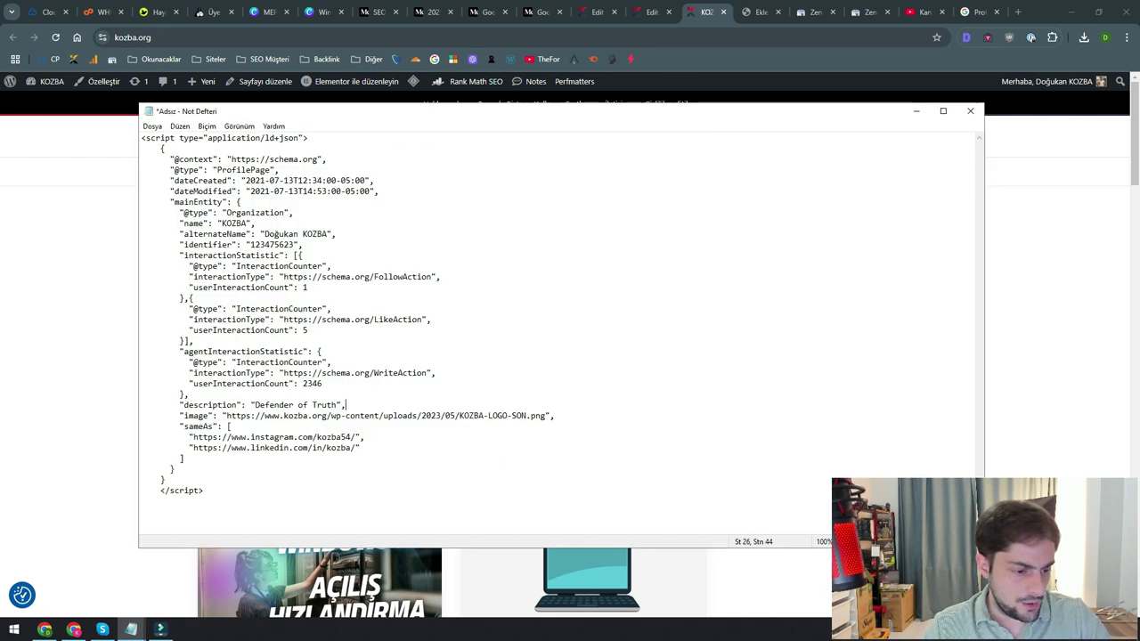
- Copy the link address of the site's X profile from the homepage and paste it below the sameAs entries in Notepad
{"action": "key", "text": "alt+Tab"}
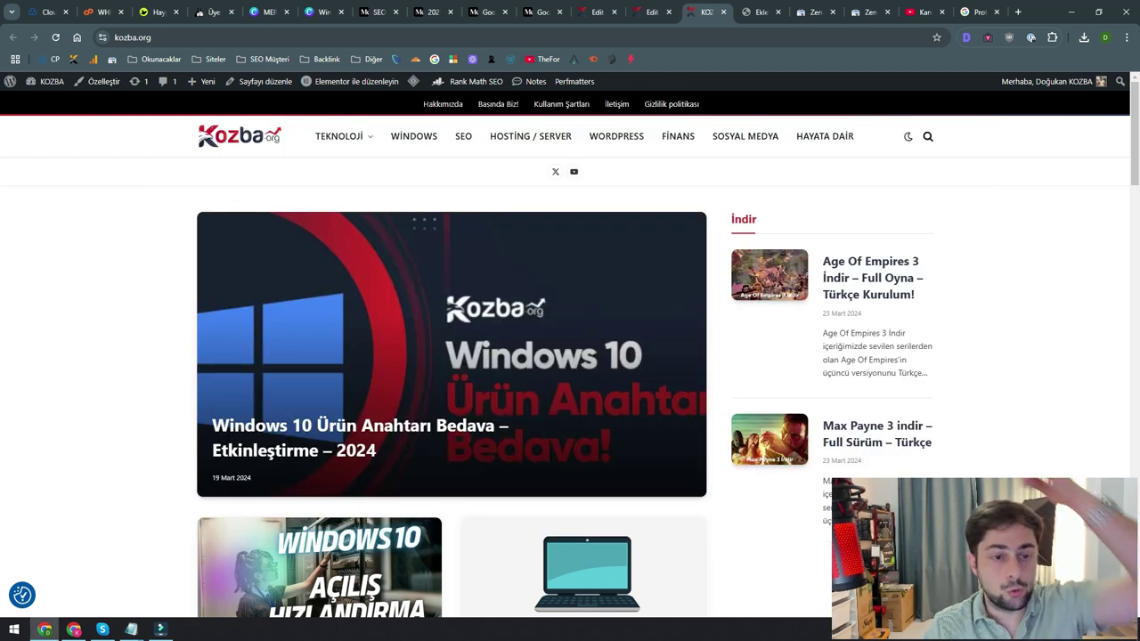
{"action": "right_click", "coordinate": [554, 170]}
{"action": "left_click", "coordinate": [601, 260]}
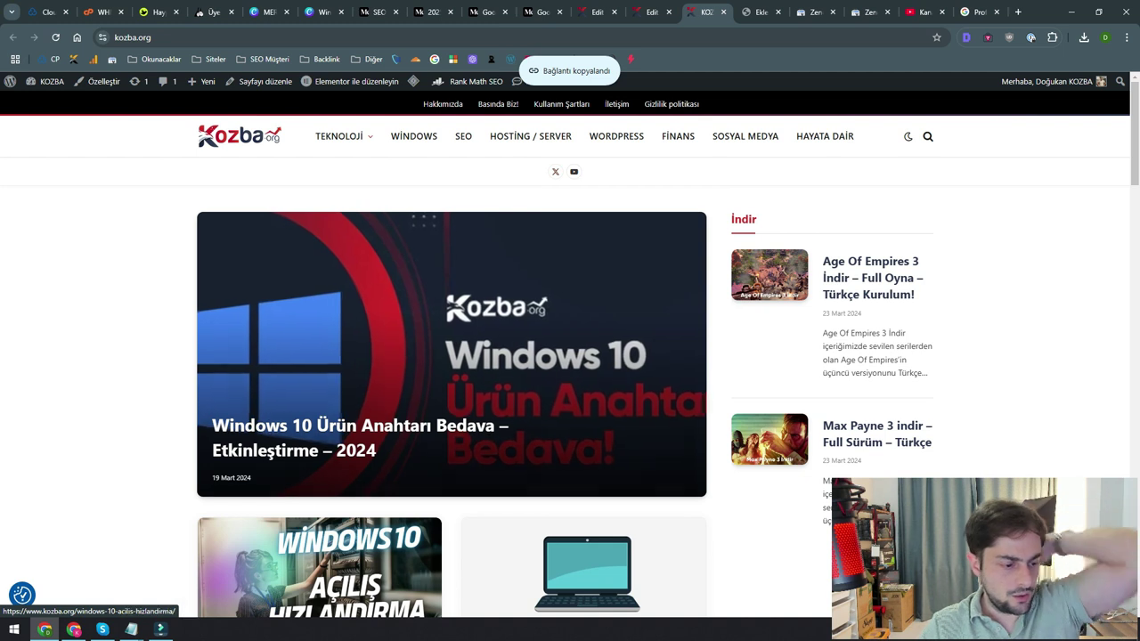
{"action": "mouse_move", "coordinate": [131, 630]}
{"action": "left_click", "coordinate": [195, 577]}
{"action": "key", "text": "ctrl+v"}
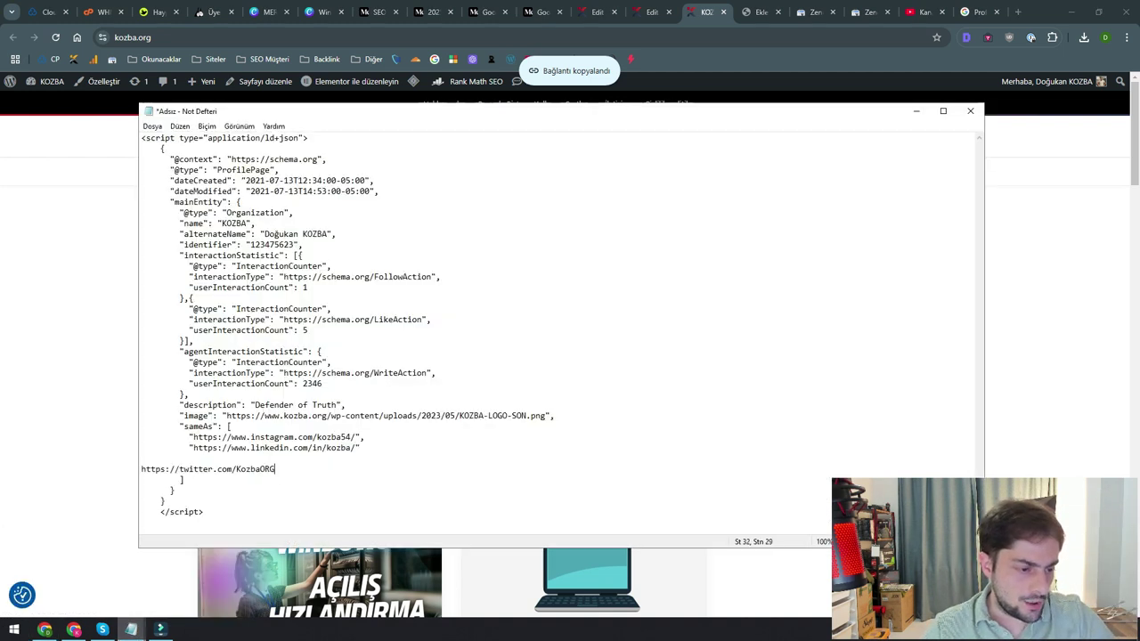
- Copy the link address of the site's YouTube channel from the homepage and paste it below the X address in Notepad
{"action": "key", "text": "alt+Tab"}
{"action": "right_click", "coordinate": [573, 172]}
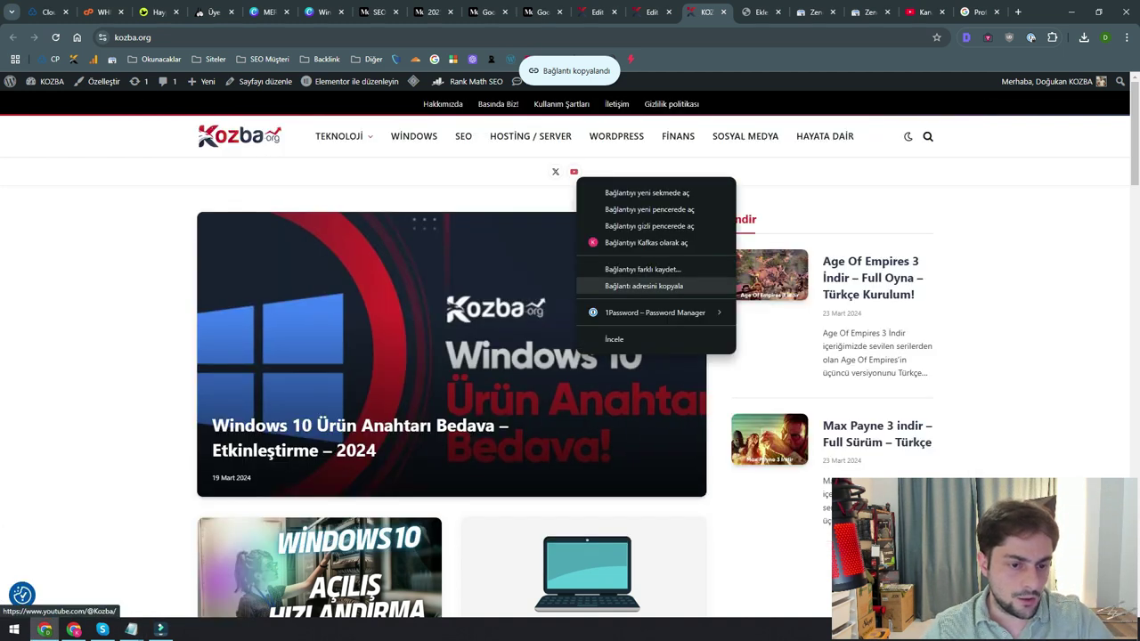
{"action": "left_click", "coordinate": [643, 286]}
{"action": "mouse_move", "coordinate": [131, 630]}
{"action": "left_click", "coordinate": [195, 577]}
{"action": "key", "text": "ctrl+v"}
{"action": "left_click_drag", "start_coordinate": [140, 436], "coordinate": [360, 447]}
{"action": "left_click", "coordinate": [250, 447]}
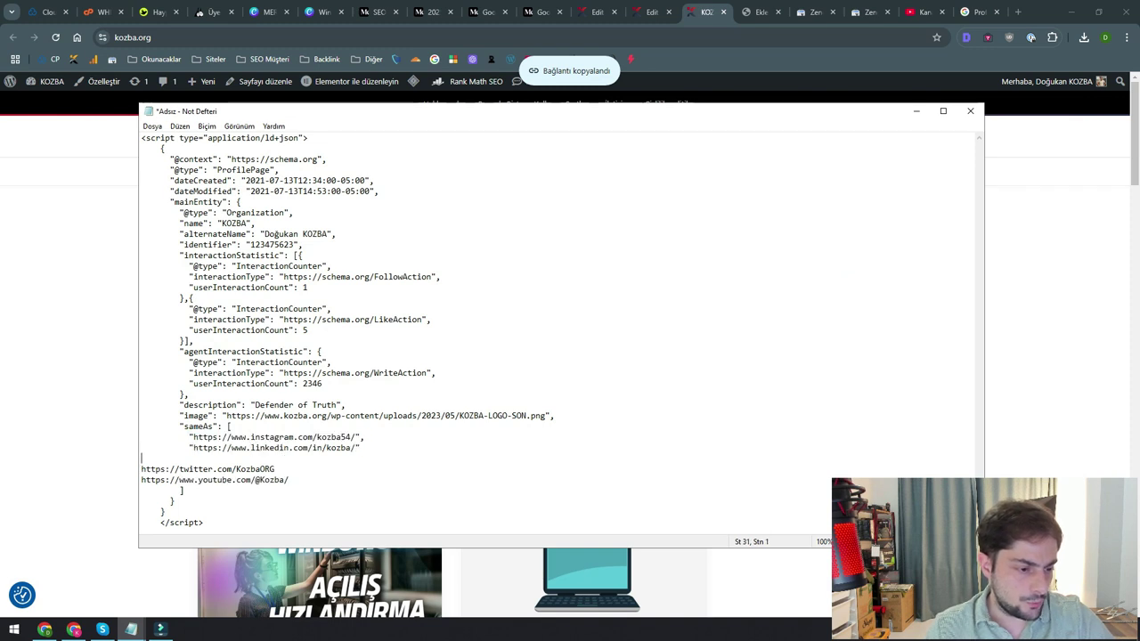
{"action": "key", "text": "shift+Up"}
{"action": "key", "text": "shift+Up"}
{"action": "key", "text": "ctrl+c"}
{"action": "key", "text": "ctrl+v"}
{"action": "key", "text": "ctrl+v"}
{"action": "key", "text": "Down"}
{"action": "key", "text": "shift+End"}
{"action": "key", "text": "Delete"}
{"action": "left_click_drag", "start_coordinate": [356, 458], "coordinate": [197, 457]}
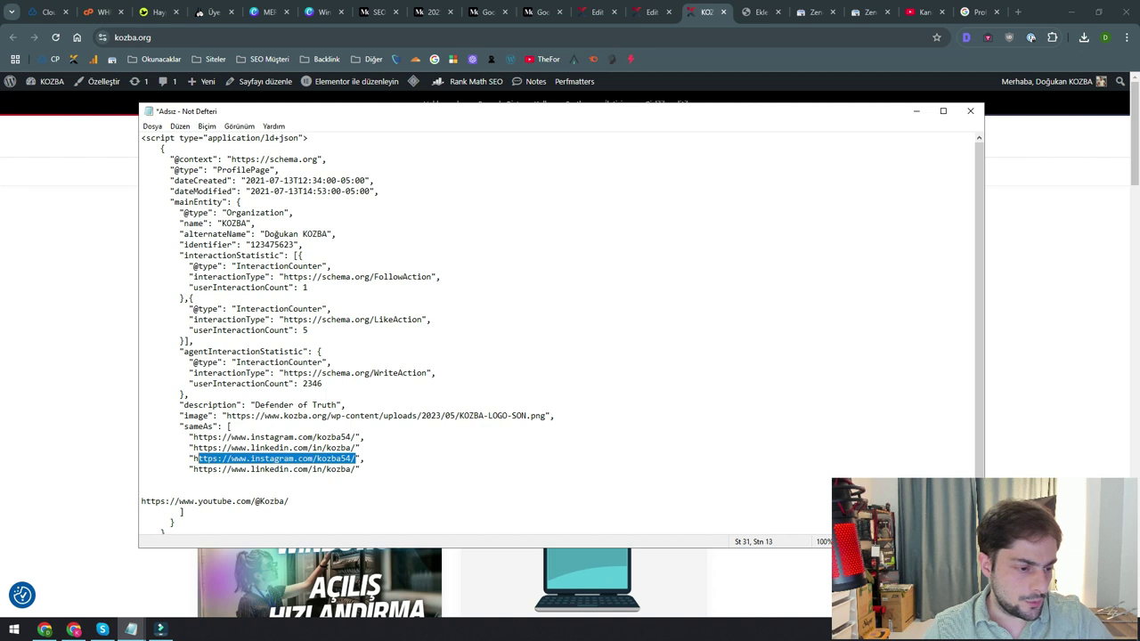
{"action": "key", "text": "ctrl+v"}
{"action": "left_click_drag", "start_coordinate": [290, 501], "coordinate": [142, 501]}
{"action": "key", "text": "ctrl+x"}
{"action": "left_click_drag", "start_coordinate": [356, 469], "coordinate": [194, 470]}
{"action": "key", "text": "ctrl+v"}
{"action": "left_click", "coordinate": [142, 501]}
{"action": "key", "text": "BackSpace"}
{"action": "key", "text": "BackSpace"}
{"action": "key", "text": "BackSpace"}
{"action": "left_click", "coordinate": [264, 448]}
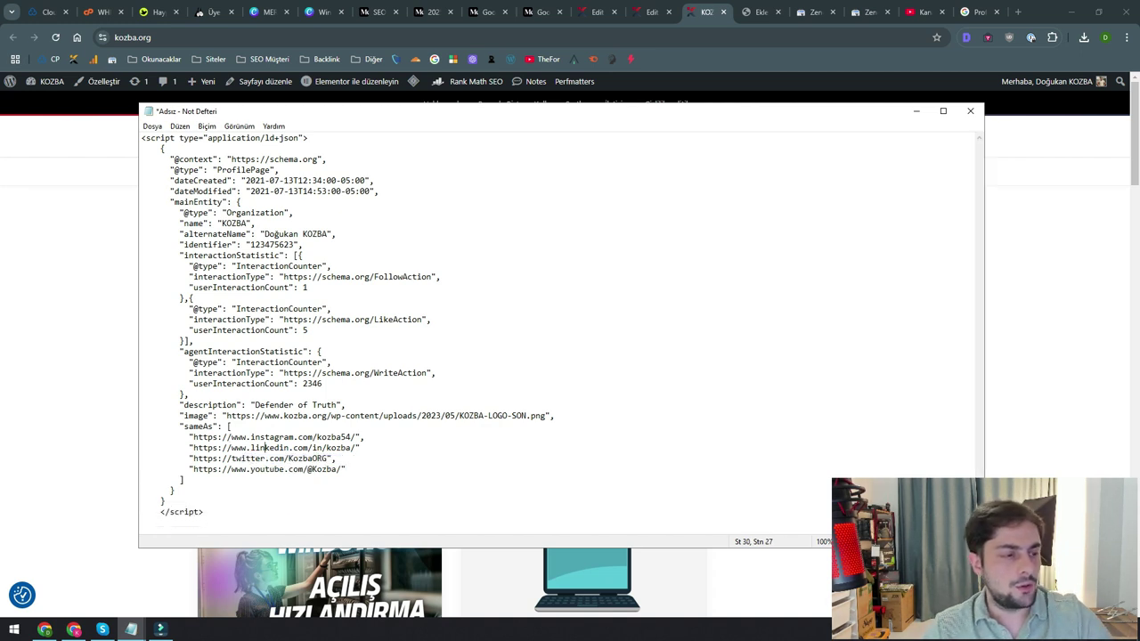
- Copy the whole Notepad markup into the Custom Markup field of the Profil schema and update the schema
{"action": "key", "text": "ctrl+a"}
{"action": "left_click", "coordinate": [647, 12]}
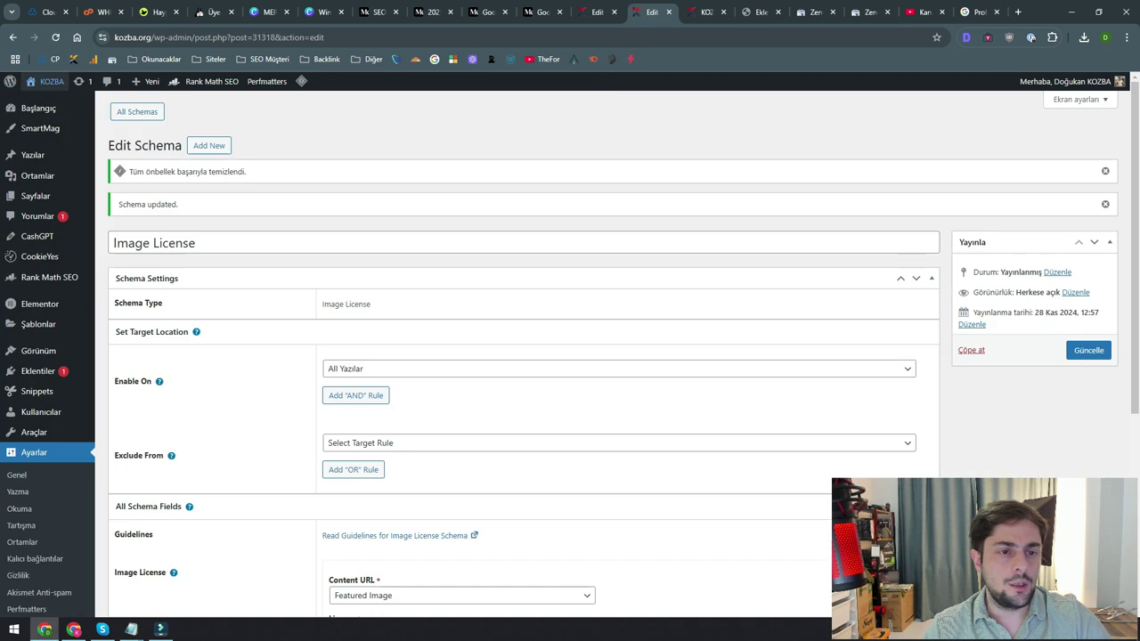
{"action": "scroll", "coordinate": [517, 357], "scroll_direction": "down", "scroll_amount": 3}
{"action": "left_click", "coordinate": [595, 12]}
{"action": "scroll", "coordinate": [516, 356], "scroll_direction": "down", "scroll_amount": 2}
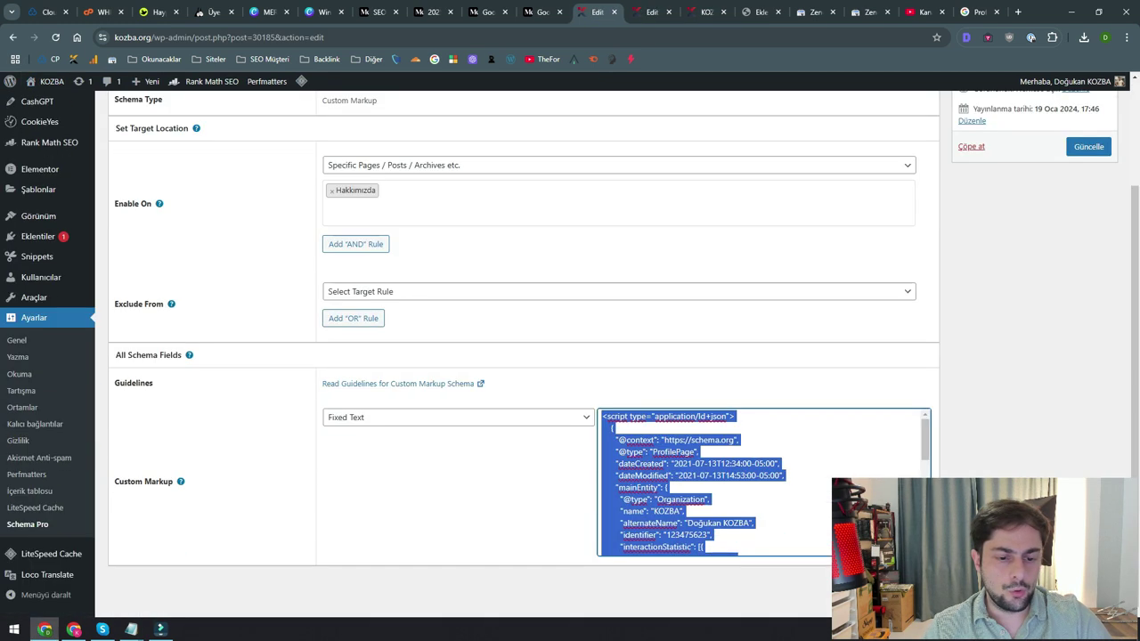
{"action": "key", "text": "ctrl+v"}
{"action": "scroll", "coordinate": [712, 481], "scroll_direction": "up", "scroll_amount": 5}
{"action": "left_click", "coordinate": [1088, 282]}
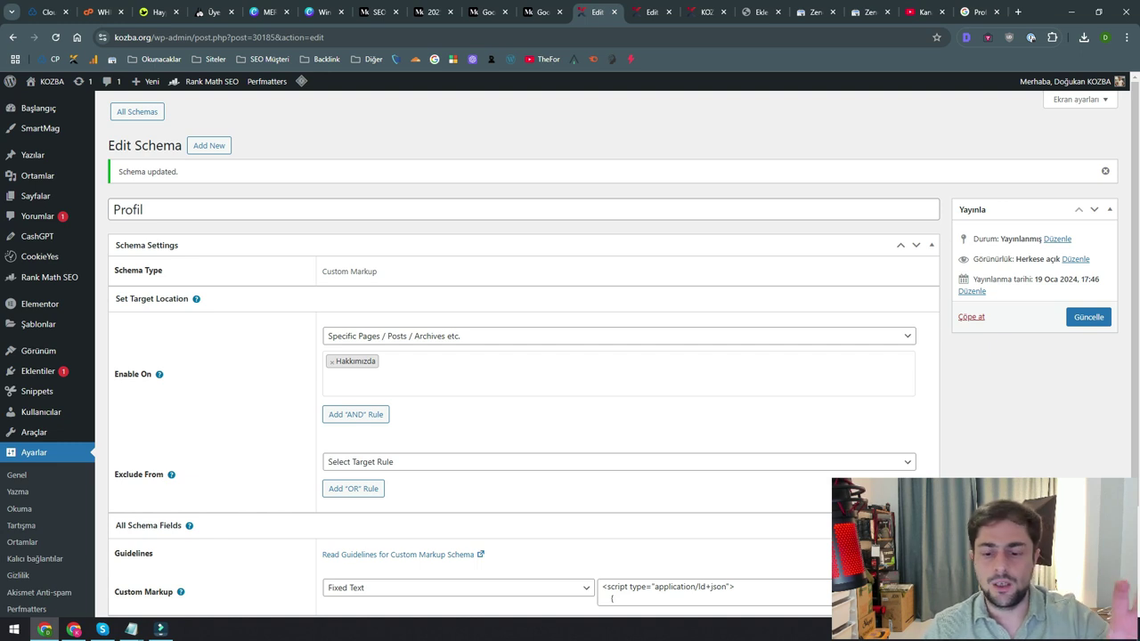
- Close the Image License schema editor and purge the site's entire LiteSpeed cache from the kozba.org homepage
{"action": "key", "text": "ctrl+Tab"}
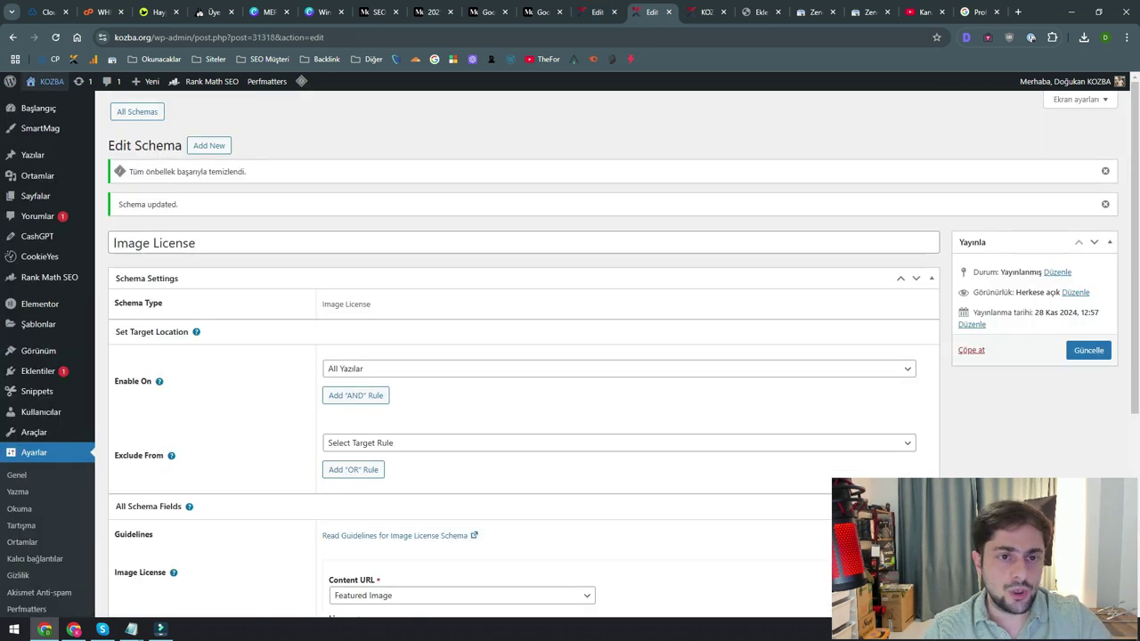
{"action": "key", "text": "ctrl+Tab"}
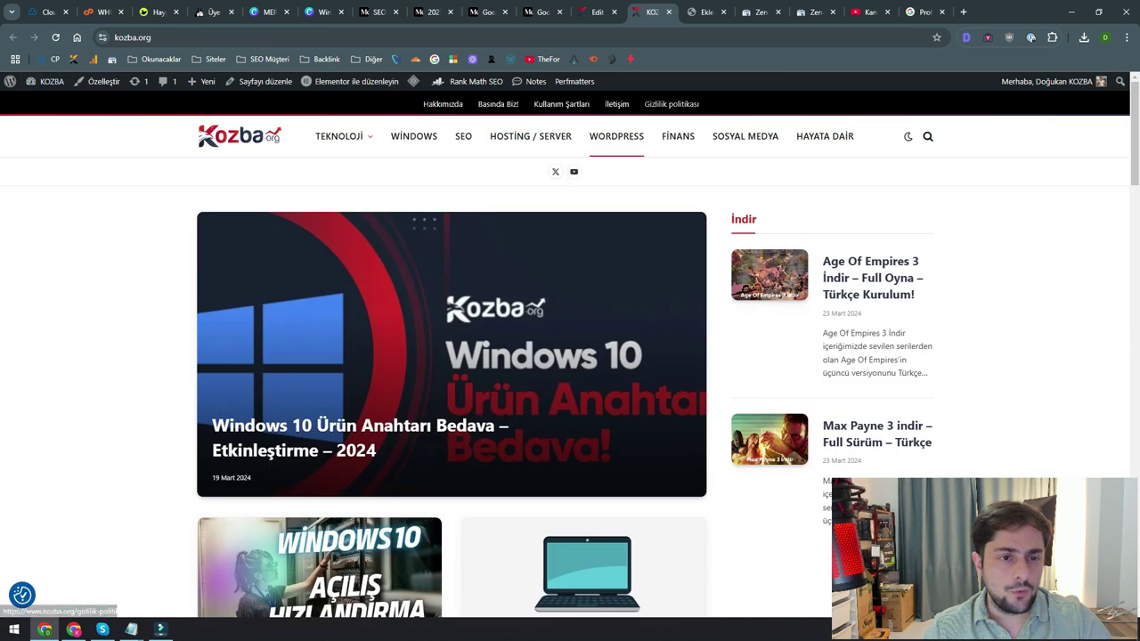
{"action": "scroll", "coordinate": [451, 355], "scroll_direction": "down", "scroll_amount": 7}
{"action": "scroll", "coordinate": [452, 355], "scroll_direction": "up", "scroll_amount": 7}
{"action": "mouse_move", "coordinate": [413, 81]}
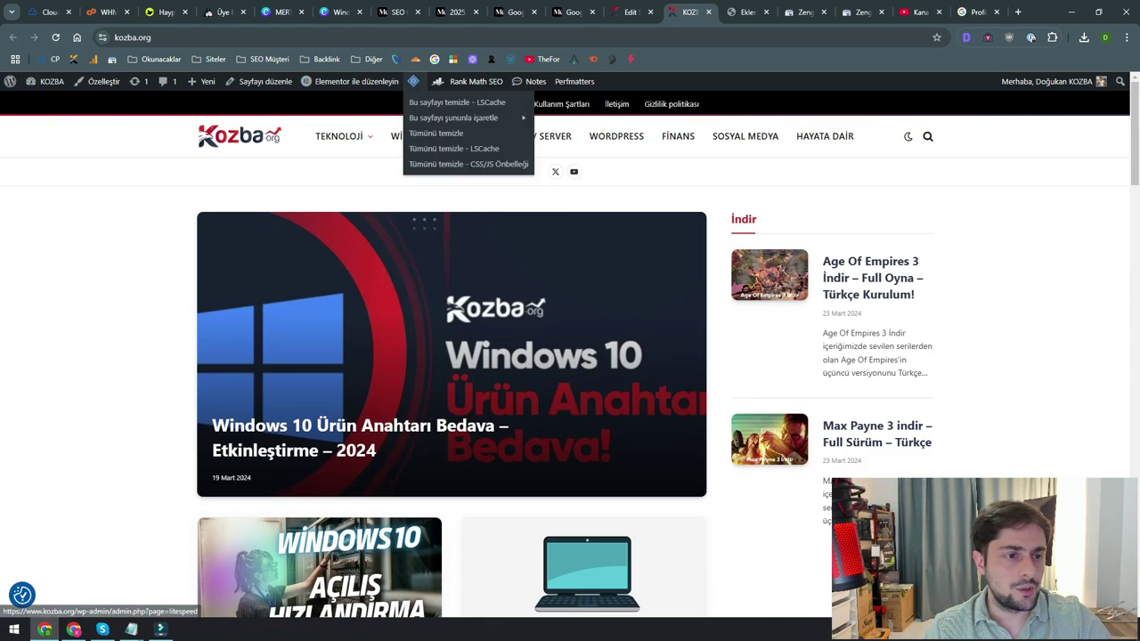
{"action": "left_click", "coordinate": [436, 133]}
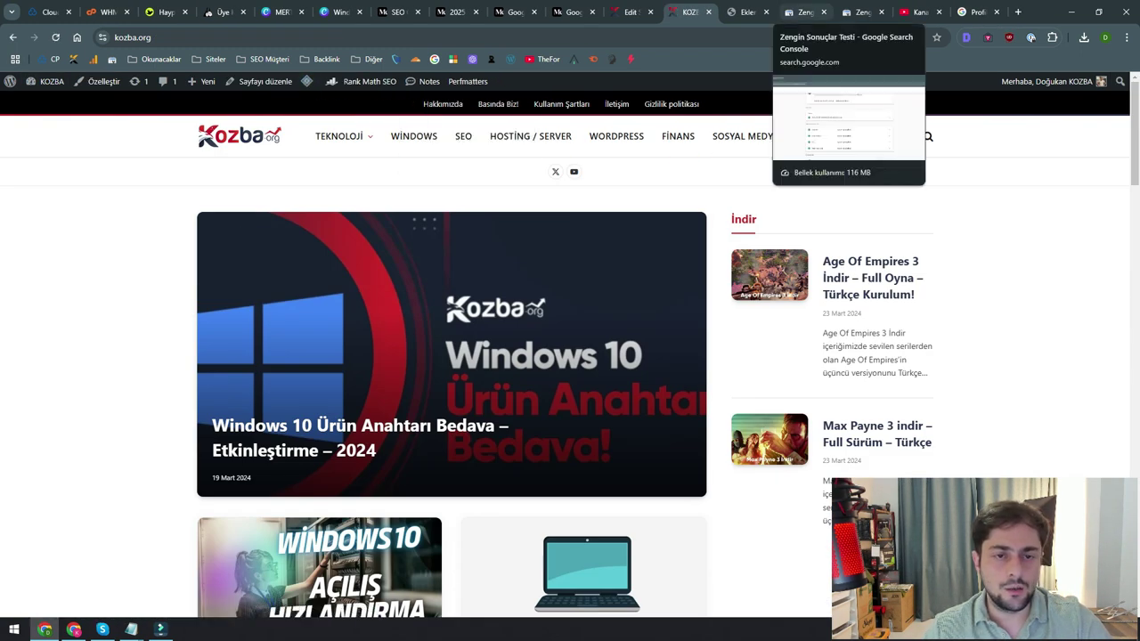
{"action": "left_click", "coordinate": [804, 12]}
{"action": "left_click", "coordinate": [861, 11]}
{"action": "left_click", "coordinate": [1090, 128]}
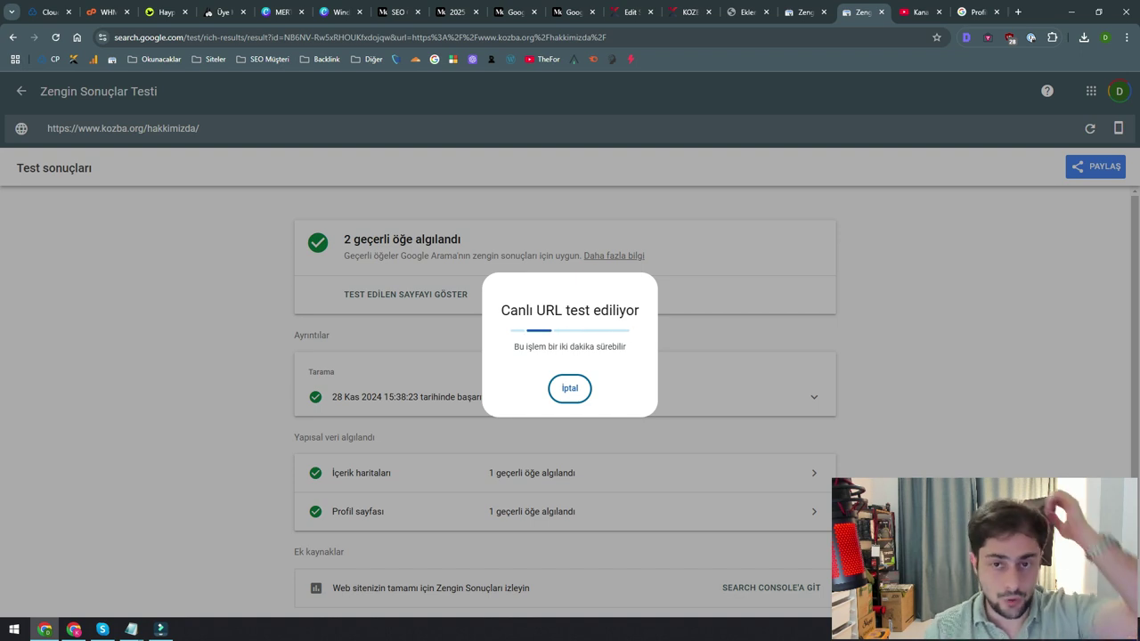
- Examine the introduction and implementation steps in Google's ProfilePage structured data documentation
{"action": "left_click", "coordinate": [977, 13]}
{"action": "scroll", "coordinate": [565, 359], "scroll_direction": "up", "scroll_amount": 18}
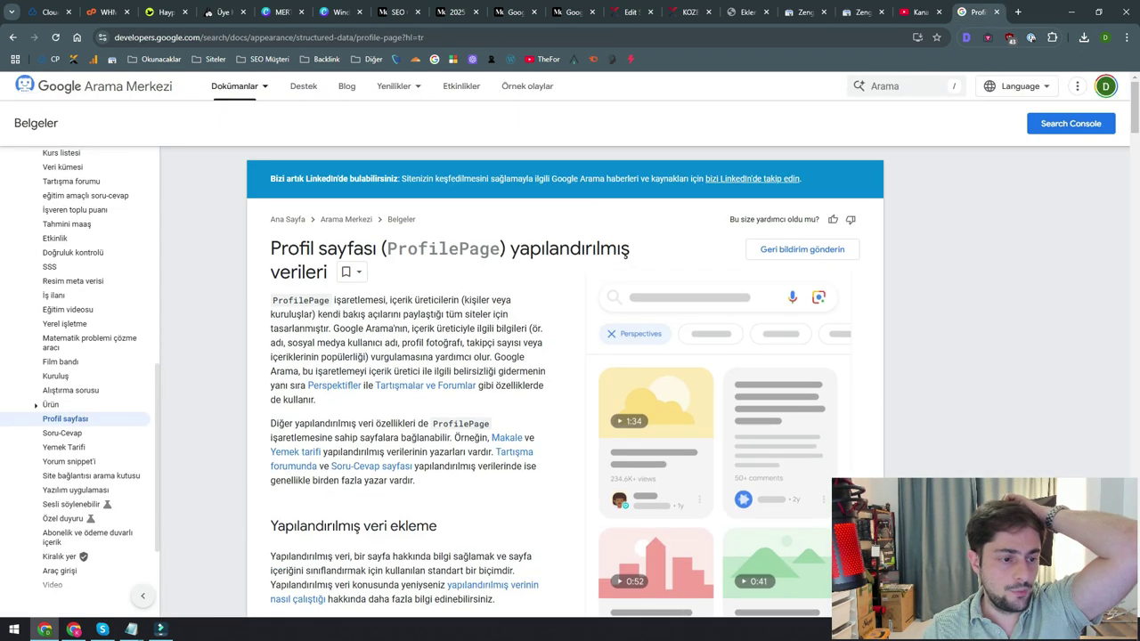
{"action": "scroll", "coordinate": [565, 359], "scroll_direction": "down", "scroll_amount": 1}
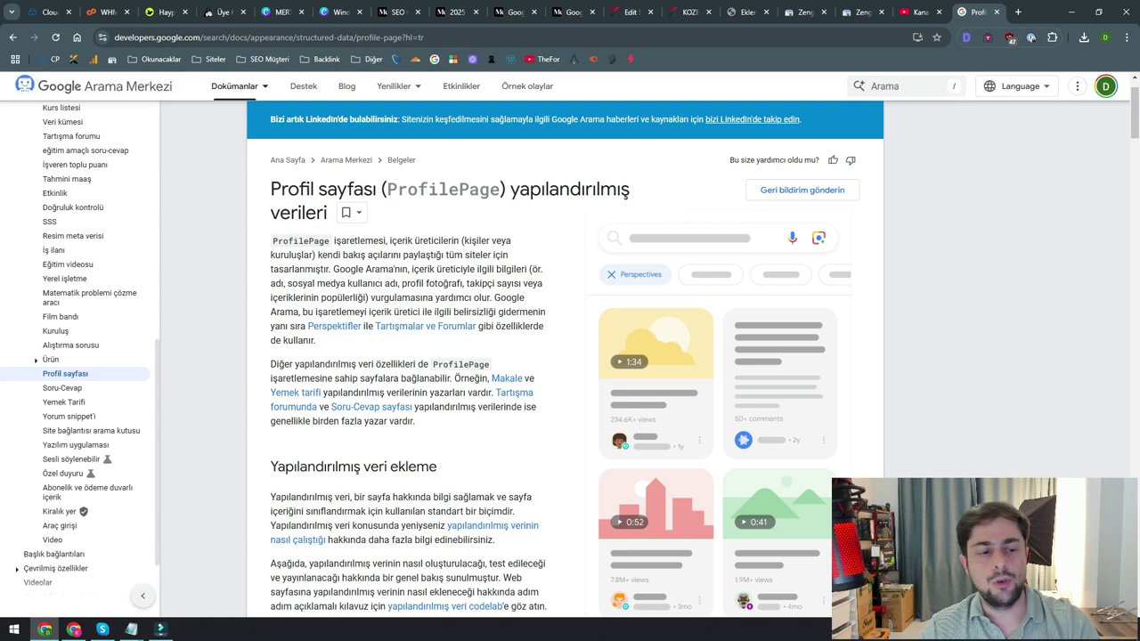
{"action": "scroll", "coordinate": [570, 356], "scroll_direction": "down", "scroll_amount": 8}
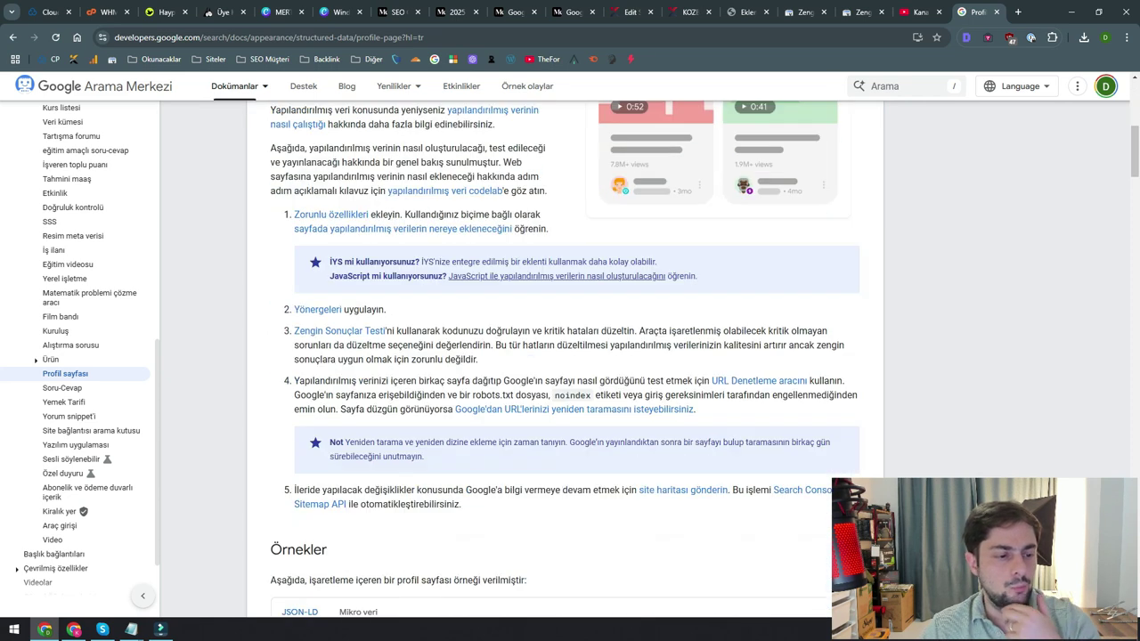
{"action": "scroll", "coordinate": [570, 357], "scroll_direction": "up", "scroll_amount": 10}
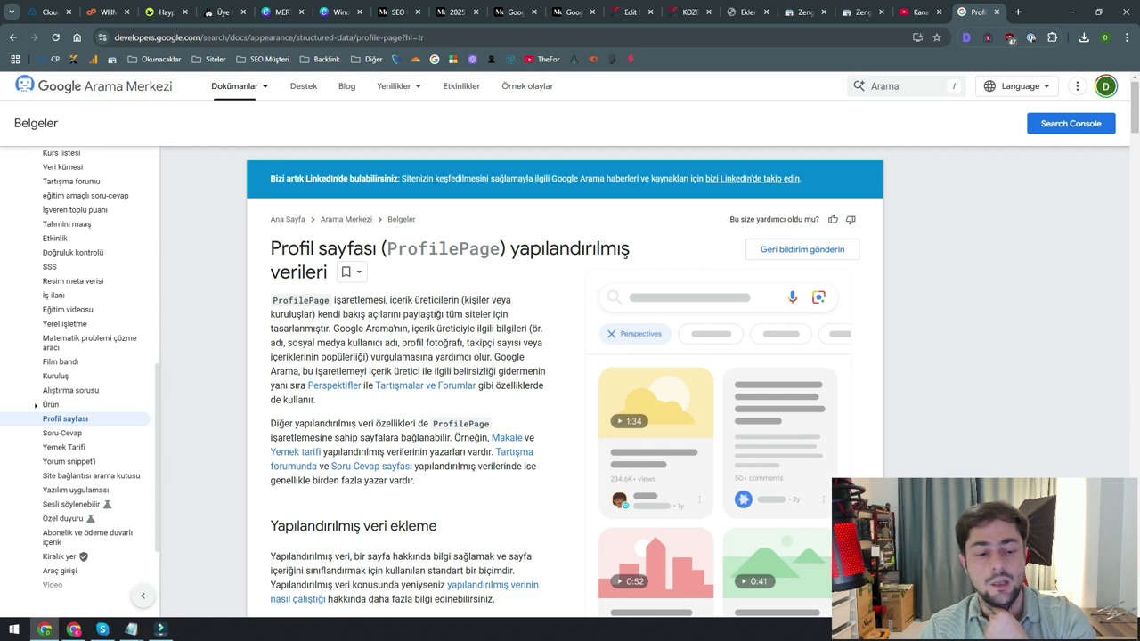
{"action": "scroll", "coordinate": [570, 357], "scroll_direction": "down", "scroll_amount": 2}
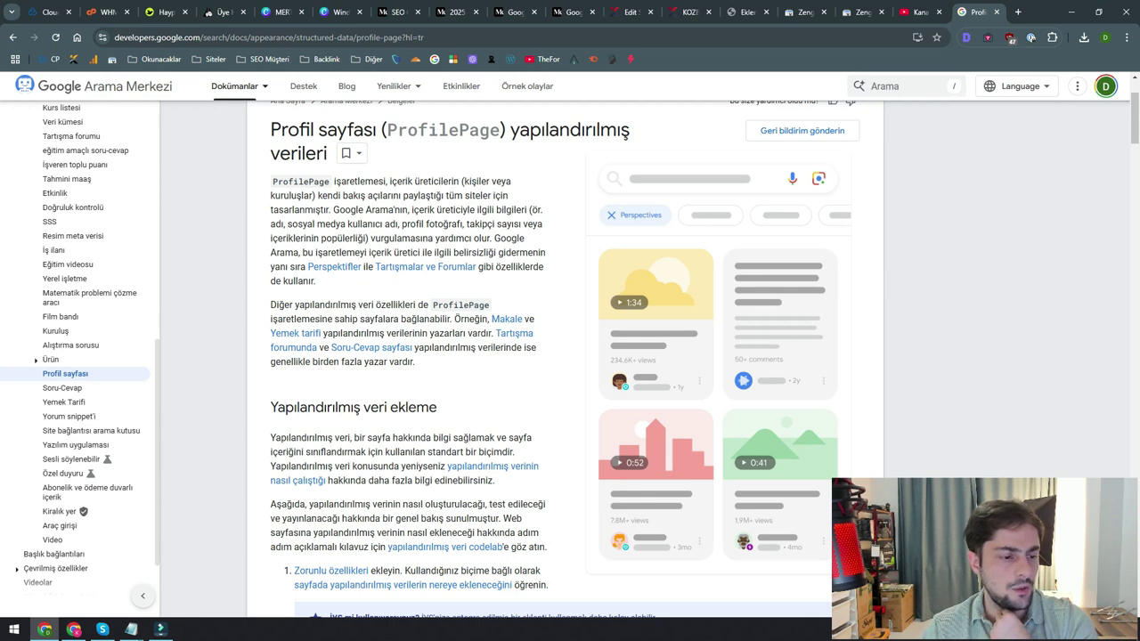
{"action": "left_click_drag", "start_coordinate": [443, 348], "coordinate": [446, 364]}
{"action": "left_click", "coordinate": [561, 356]}
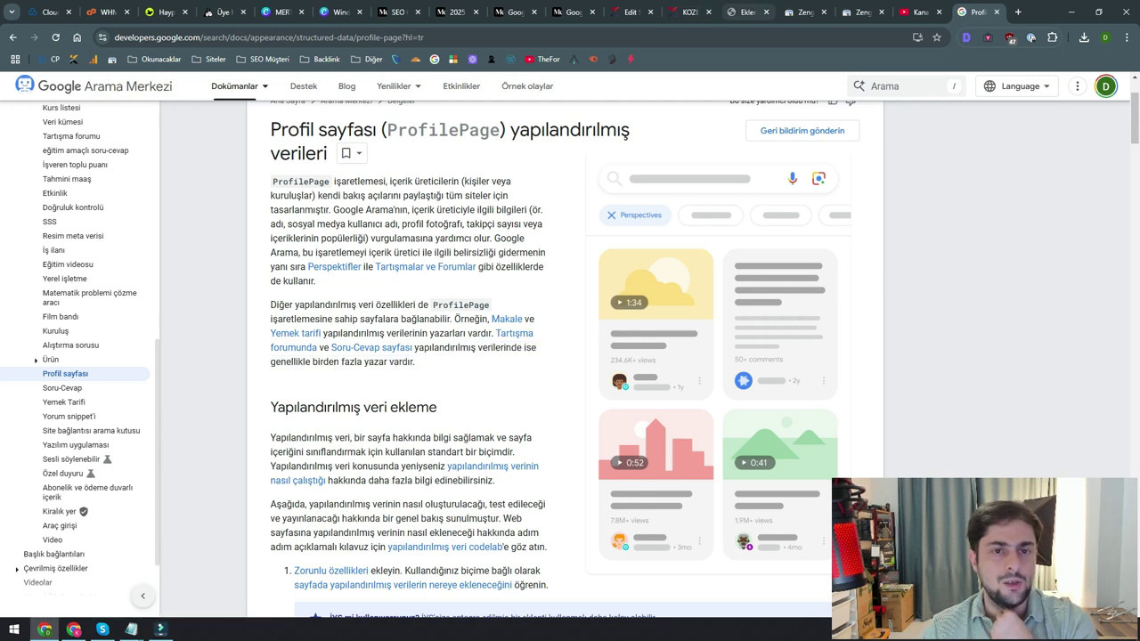
- Open the unparsable structured data issue in the Hakkımızda test results and locate the faulty line in the tested HTML
{"action": "left_click", "coordinate": [806, 13]}
{"action": "left_click", "coordinate": [859, 12]}
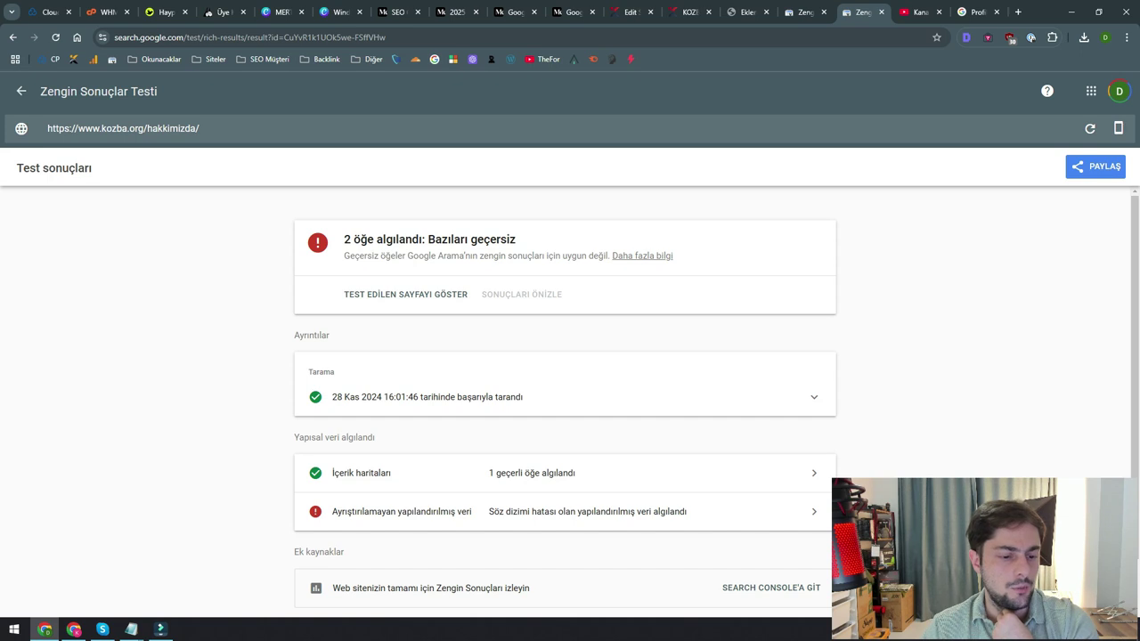
{"action": "left_click", "coordinate": [570, 511]}
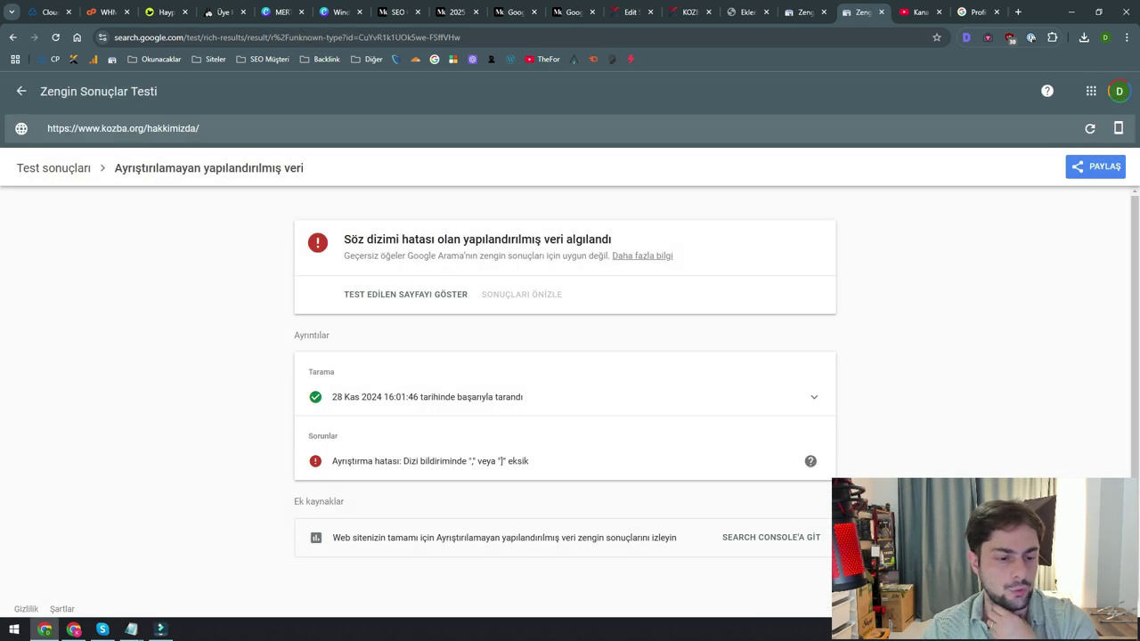
{"action": "left_click", "coordinate": [498, 461]}
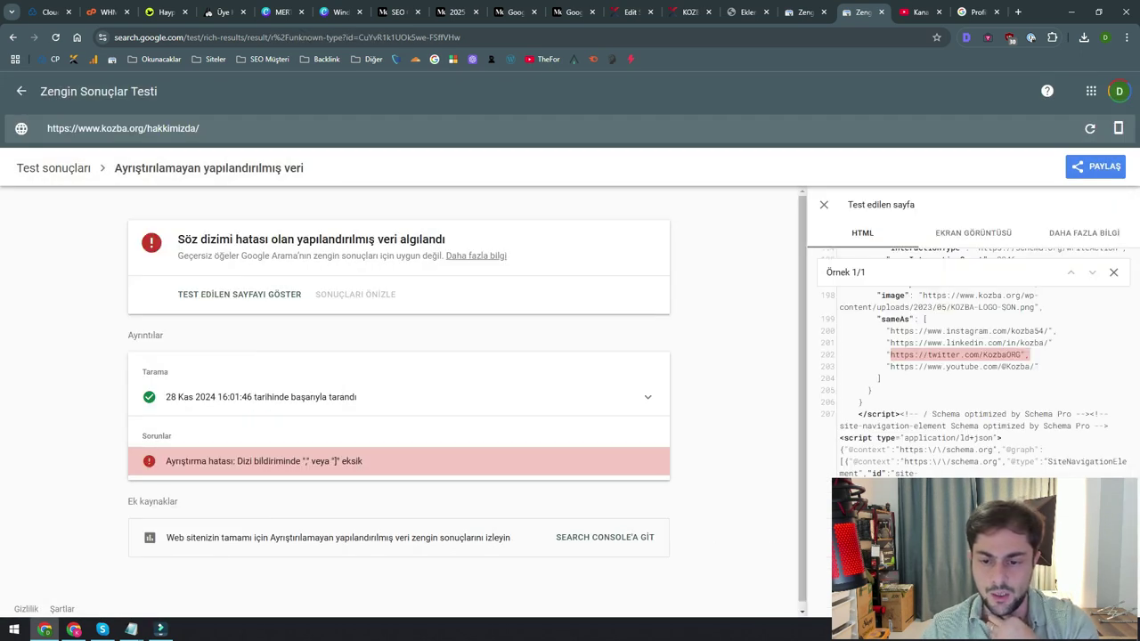
- Add the missing comma after the LinkedIn address in the Notepad markup and check the remaining sameAs lines
{"action": "left_click", "coordinate": [131, 629]}
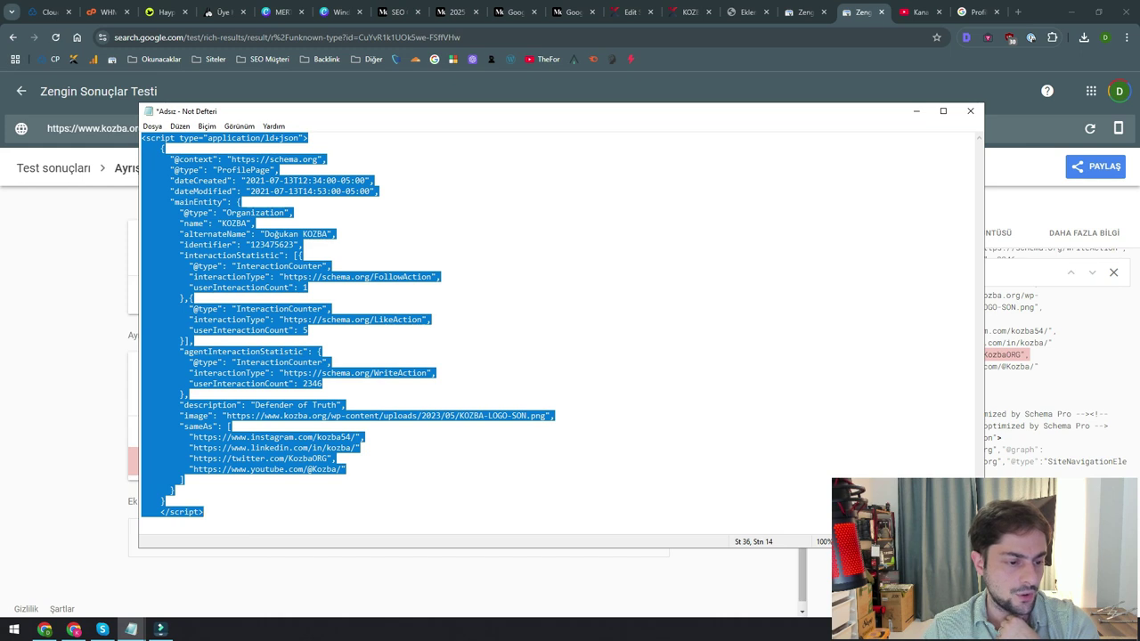
{"action": "left_click", "coordinate": [348, 416]}
{"action": "type", "text": ","}
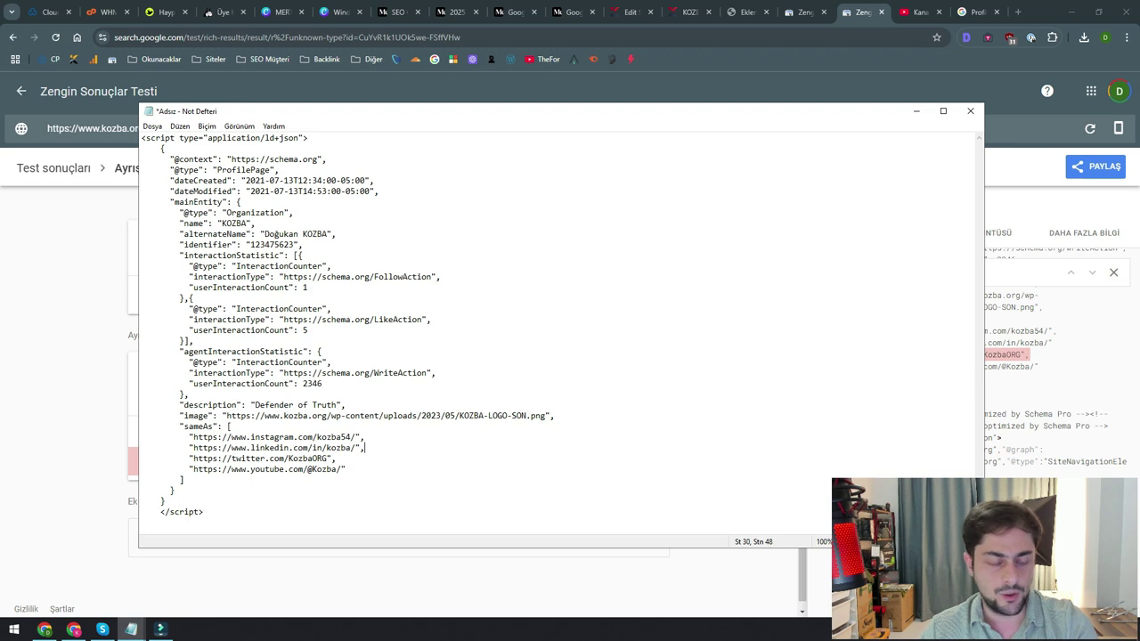
{"action": "key", "text": "Up"}
{"action": "key", "text": "Down"}
{"action": "key", "text": "Down"}
{"action": "key", "text": "Down"}
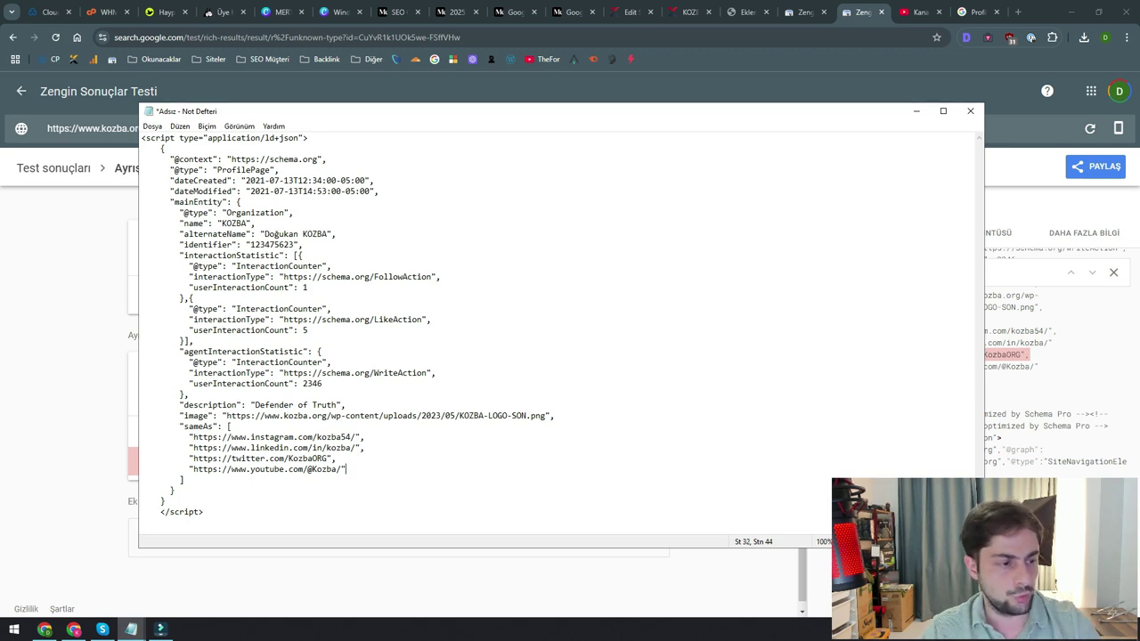
- Replace the Profil schema's Custom Markup with the corrected Notepad markup and update the schema
{"action": "key", "text": "alt+Tab"}
{"action": "left_click", "coordinate": [53, 168]}
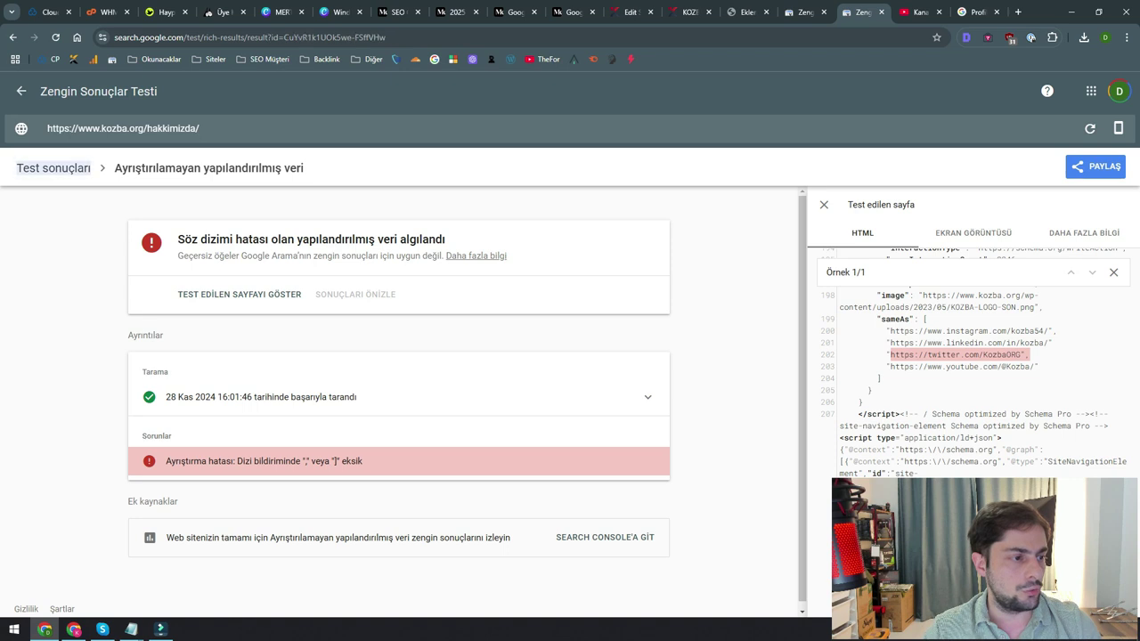
{"action": "left_click", "coordinate": [746, 12]}
{"action": "left_click", "coordinate": [630, 12]}
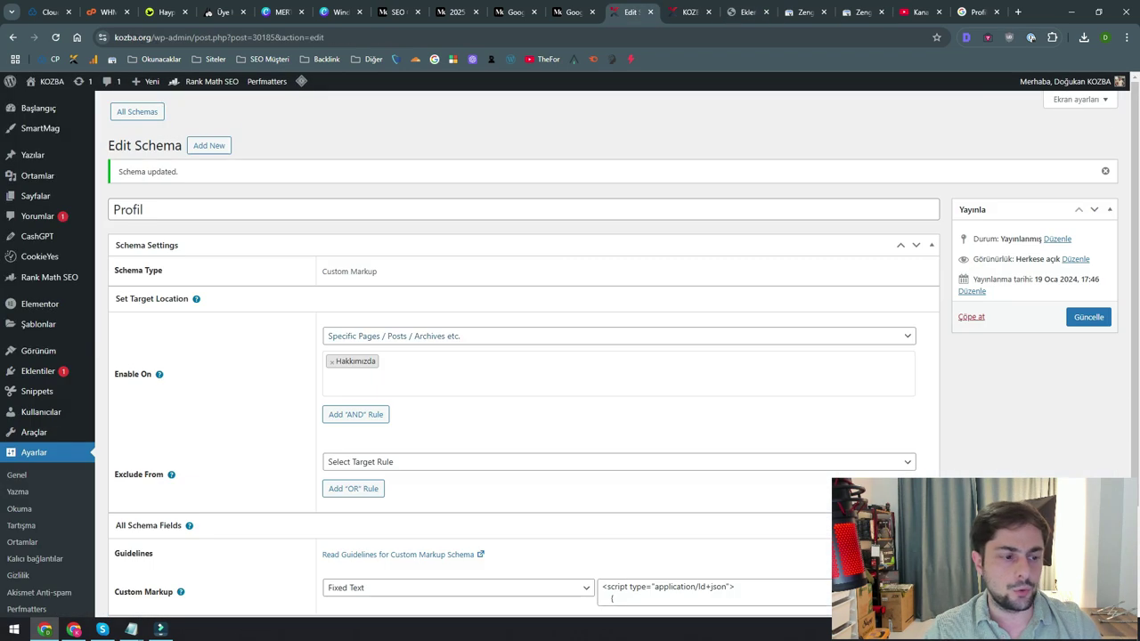
{"action": "scroll", "coordinate": [641, 357], "scroll_direction": "down", "scroll_amount": 3}
{"action": "left_click", "coordinate": [695, 458]}
{"action": "key", "text": "ctrl+a"}
{"action": "key", "text": "ctrl+v"}
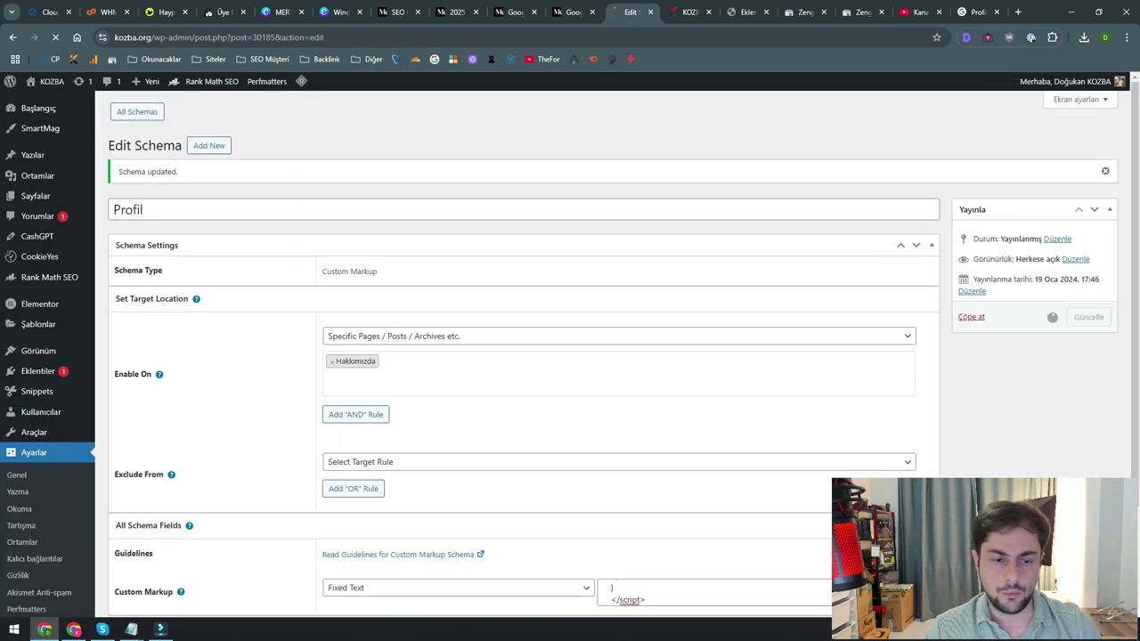
- Retest the Hakkımızda page in the rich results test with the corrected profile markup
{"action": "left_click", "coordinate": [860, 12]}
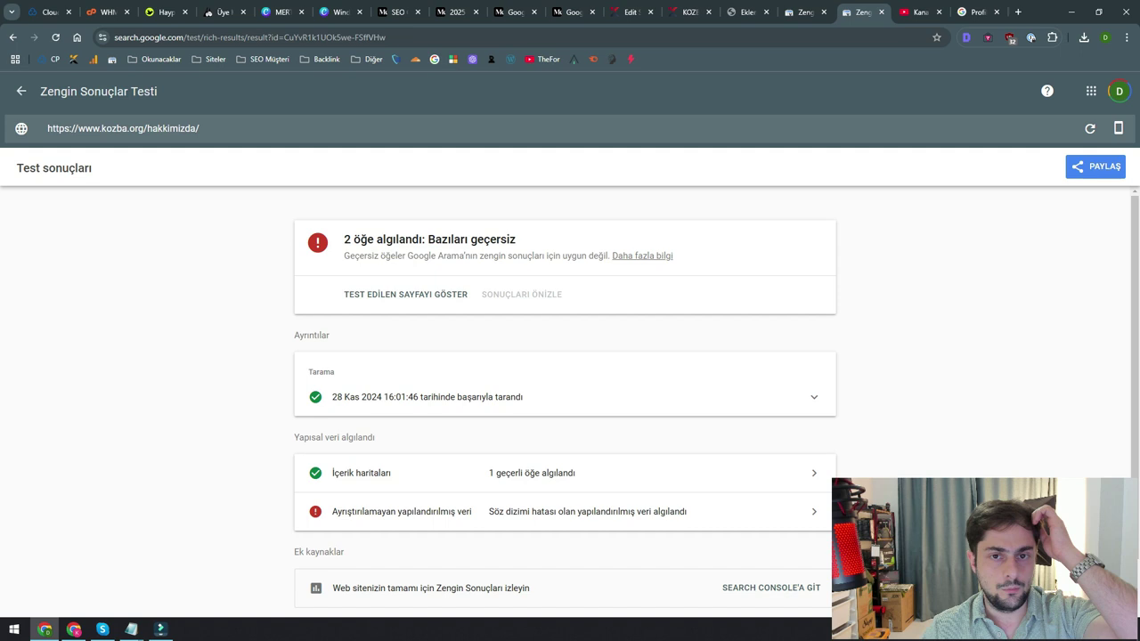
{"action": "left_click", "coordinate": [1090, 129]}
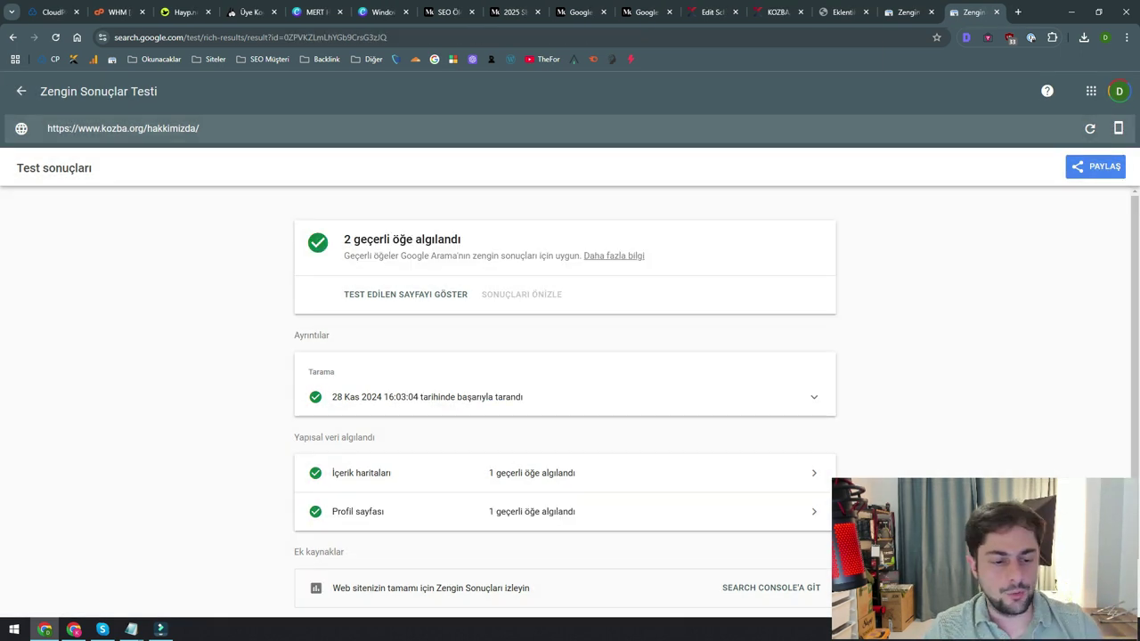
- Open the Profil sayfası result for the Hakkımızda page and inspect its detected KOZBA item
{"action": "left_click", "coordinate": [552, 511]}
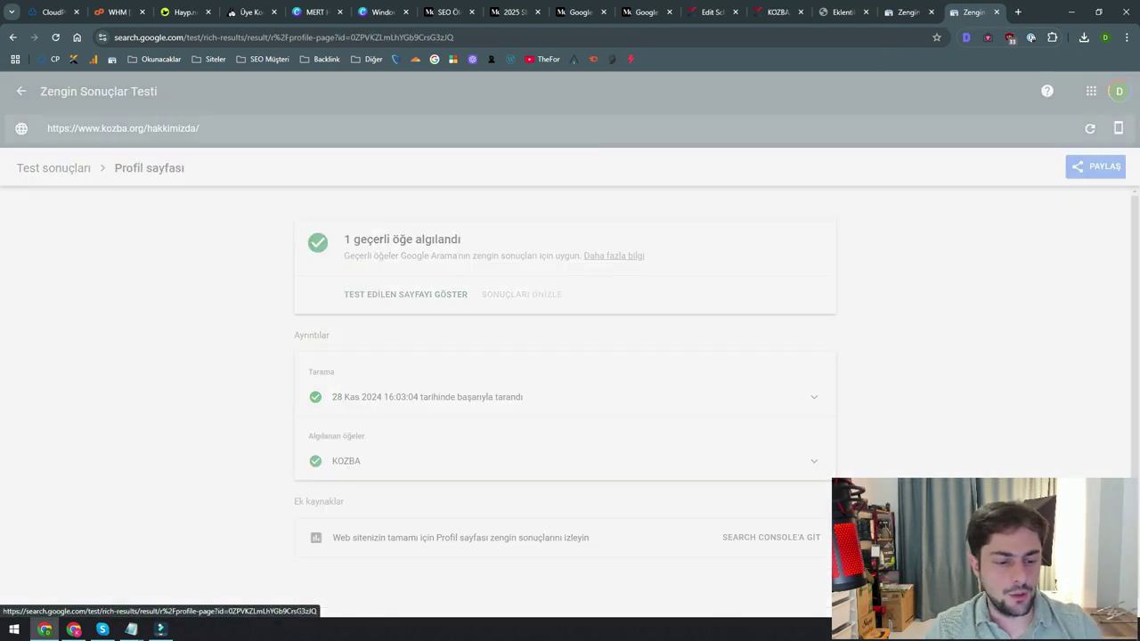
{"action": "left_click", "coordinate": [813, 460]}
{"action": "left_click", "coordinate": [21, 91]}
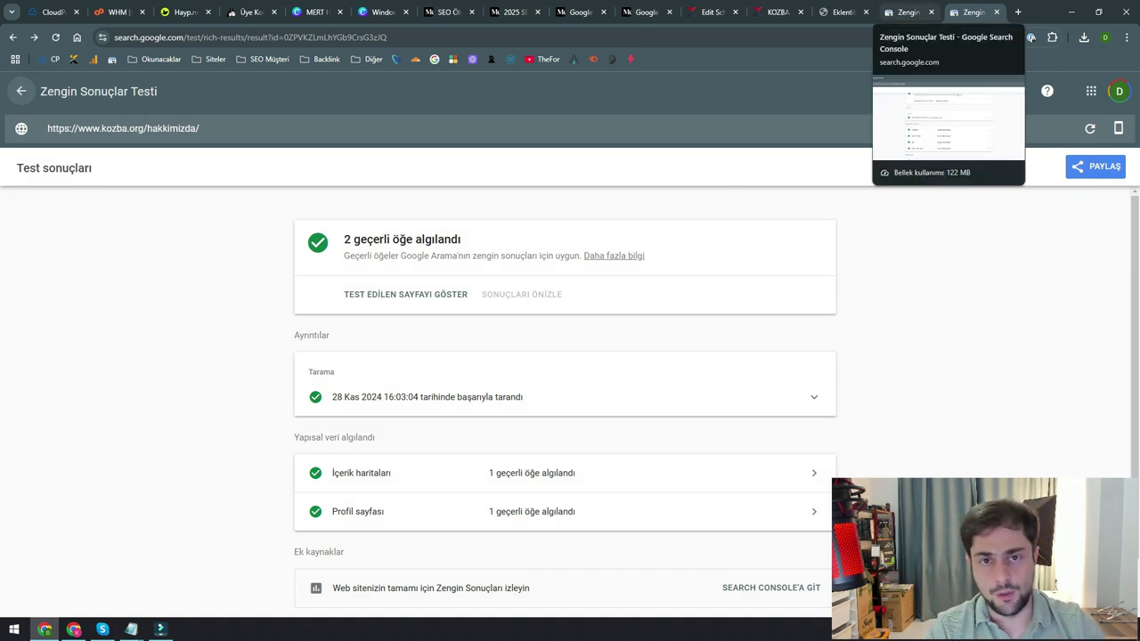
- Review the Rank Math SEO module list alongside the Windows 10 ürün anahtarı page's rich results
{"action": "left_click", "coordinate": [908, 13]}
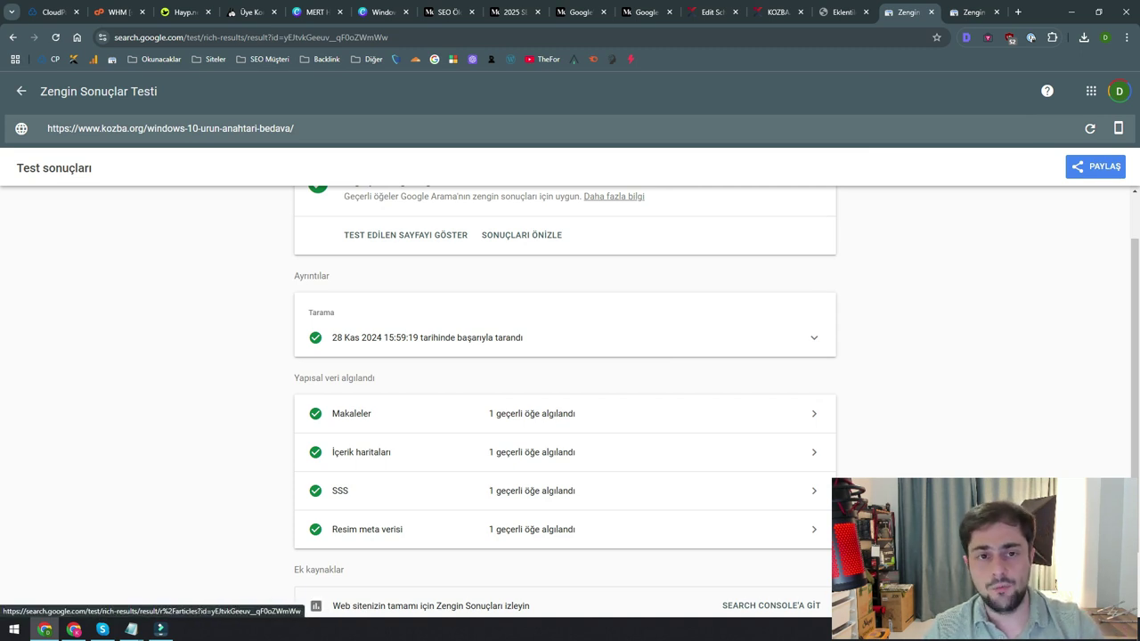
{"action": "left_click", "coordinate": [712, 13]}
{"action": "left_click", "coordinate": [53, 277]}
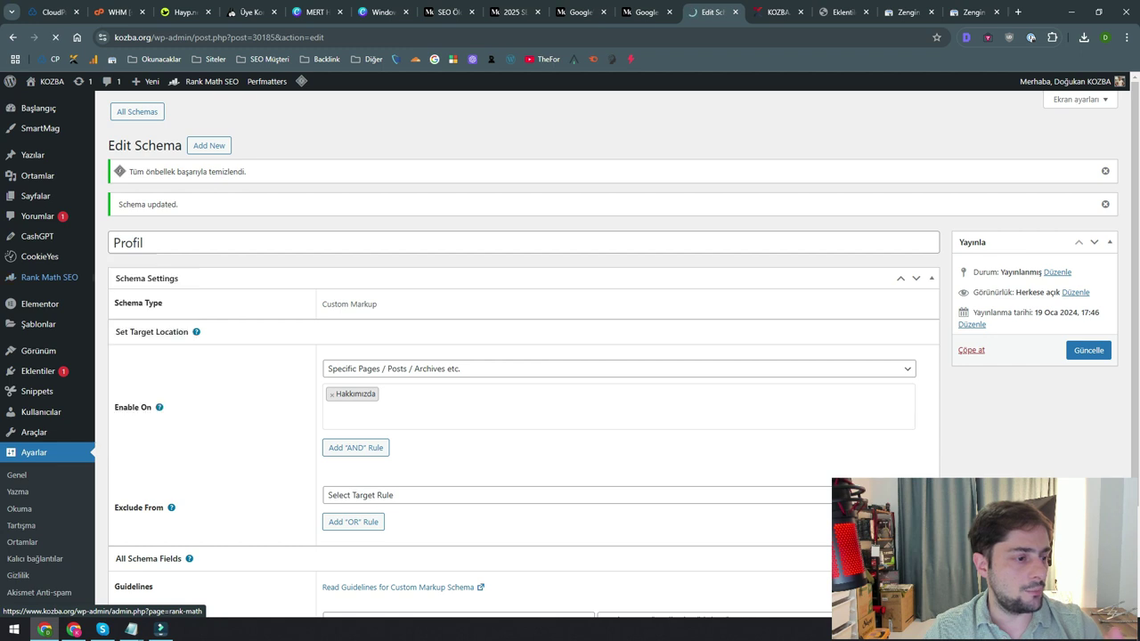
{"action": "scroll", "coordinate": [552, 357], "scroll_direction": "down", "scroll_amount": 6}
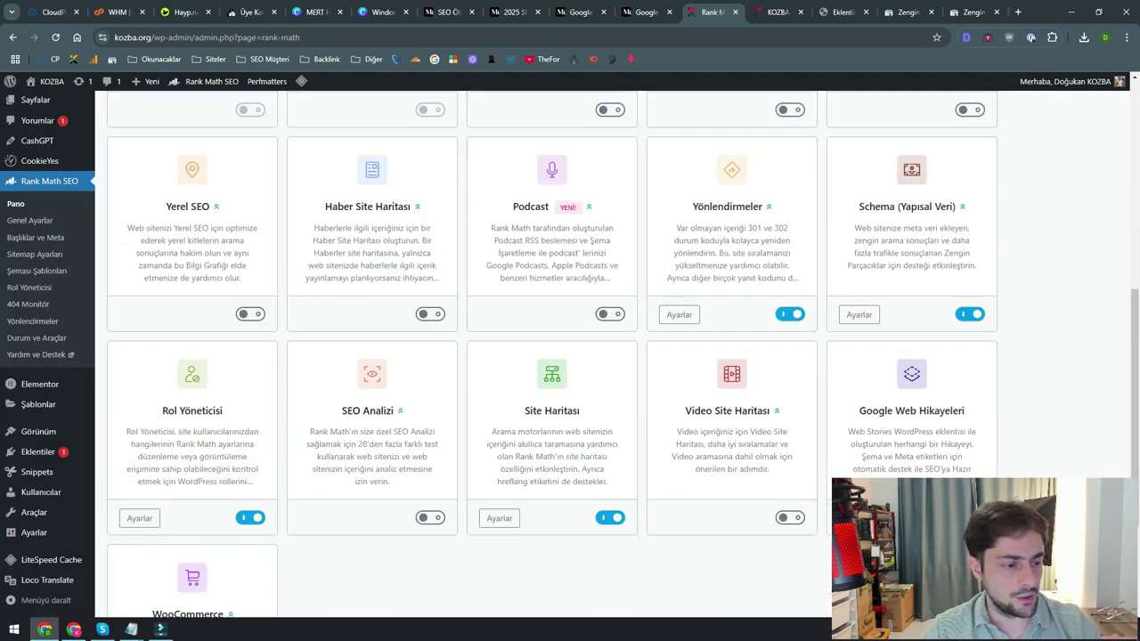
{"action": "scroll", "coordinate": [552, 356], "scroll_direction": "down", "scroll_amount": 1}
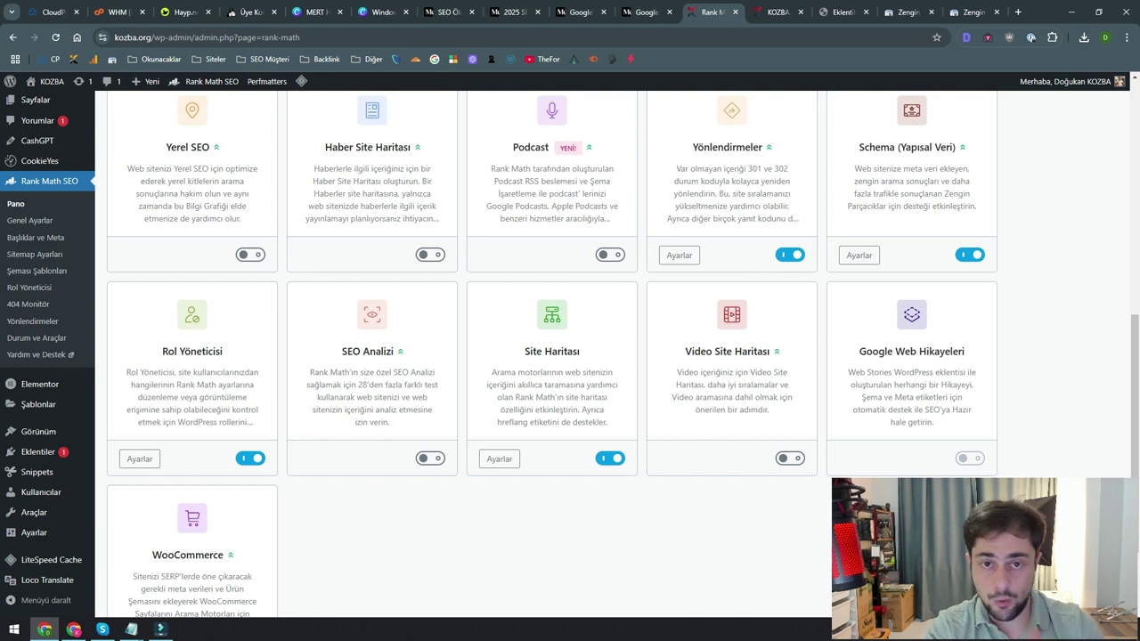
{"action": "scroll", "coordinate": [552, 355], "scroll_direction": "up", "scroll_amount": 9}
{"action": "left_click", "coordinate": [909, 12]}
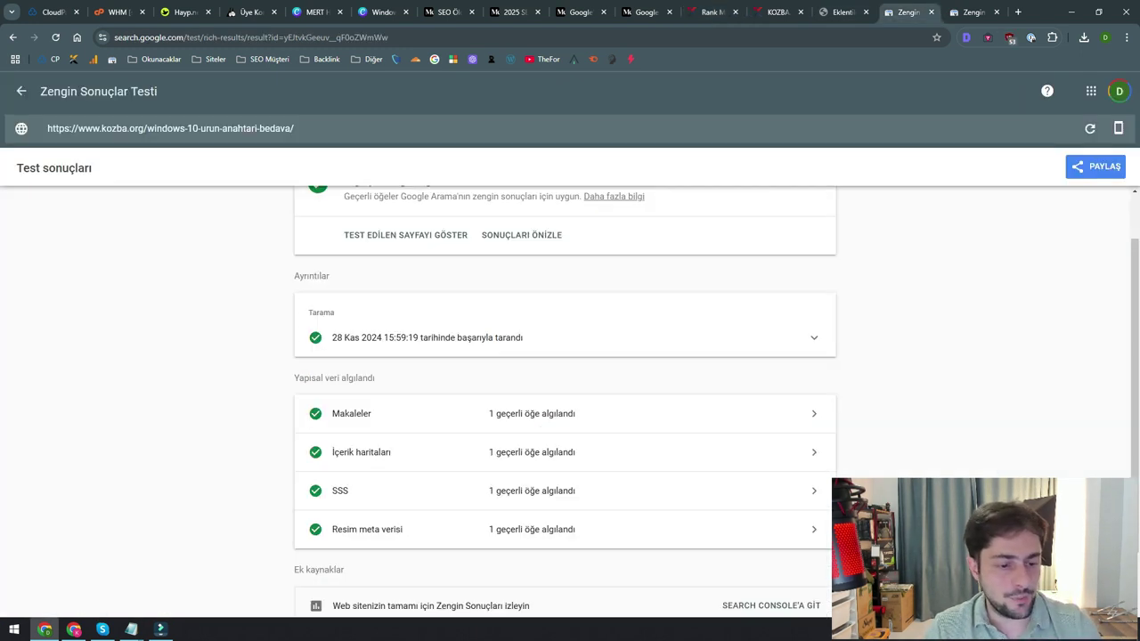
- Start a new schema in Schema Pro with Software Application as its type
{"action": "left_click", "coordinate": [712, 13]}
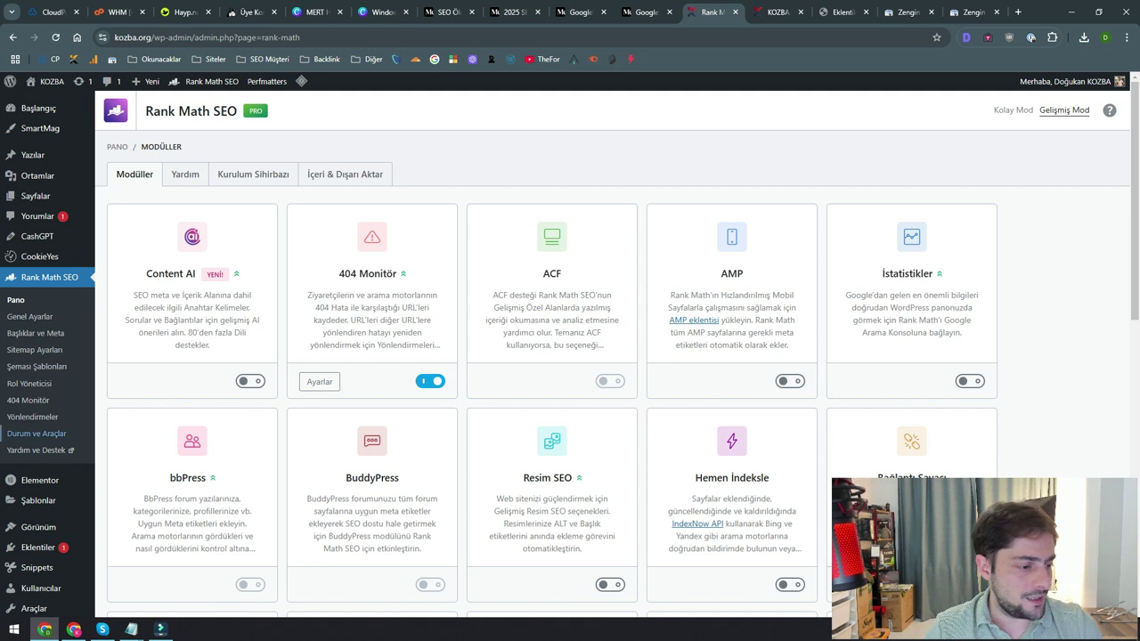
{"action": "scroll", "coordinate": [36, 434], "scroll_direction": "down", "scroll_amount": 2}
{"action": "mouse_move", "coordinate": [34, 532]}
{"action": "left_click", "coordinate": [126, 583]}
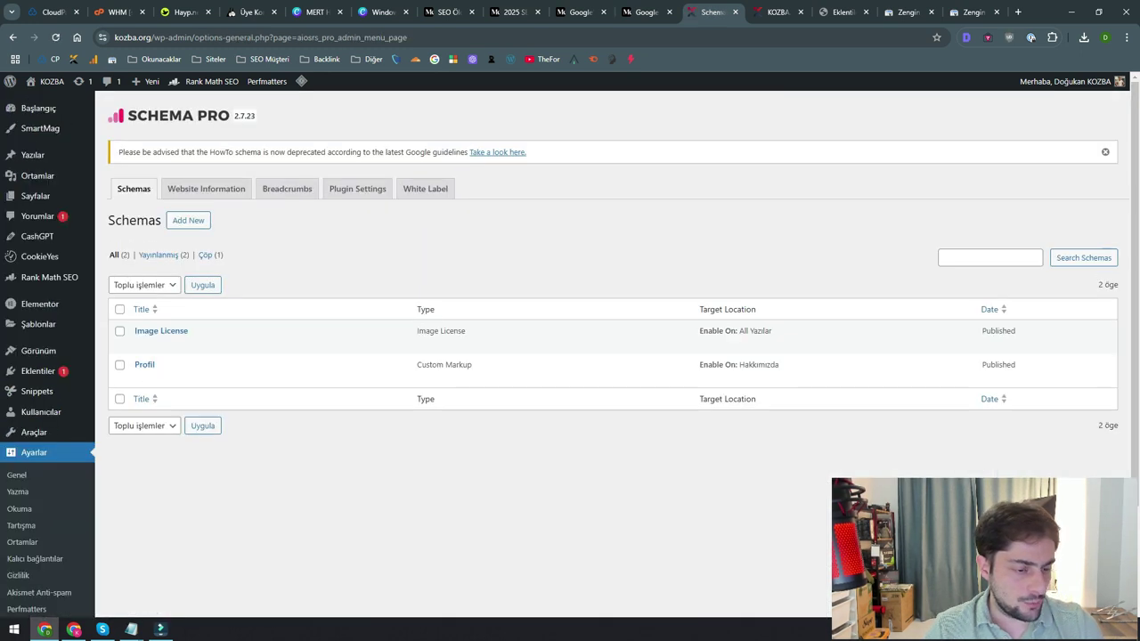
{"action": "left_click", "coordinate": [188, 220]}
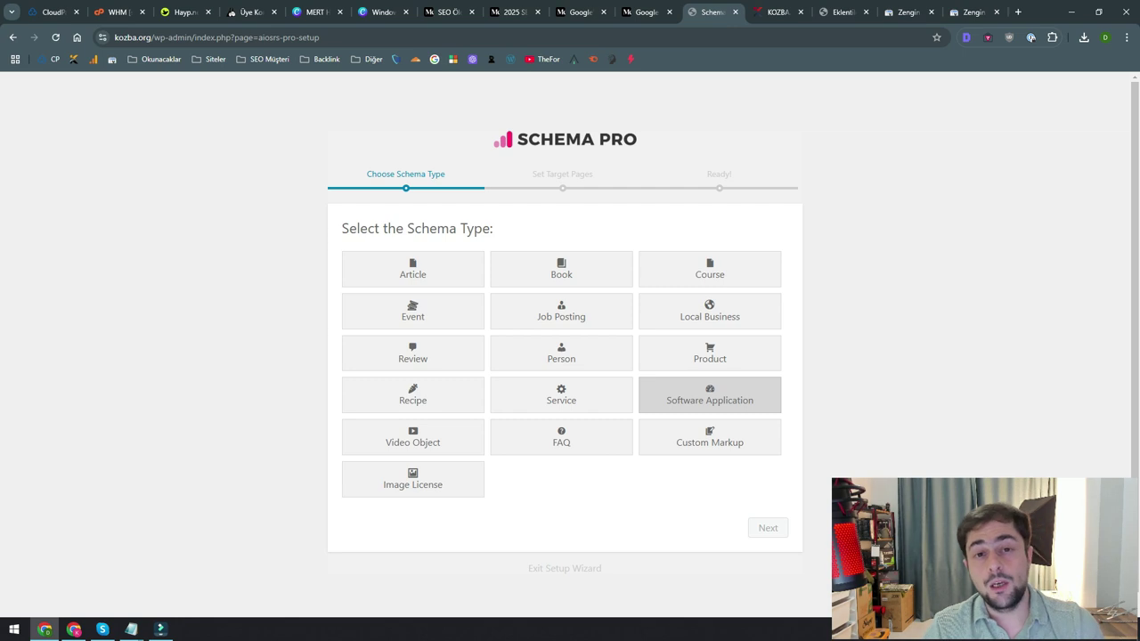
{"action": "left_click", "coordinate": [709, 396]}
{"action": "left_click", "coordinate": [767, 528]}
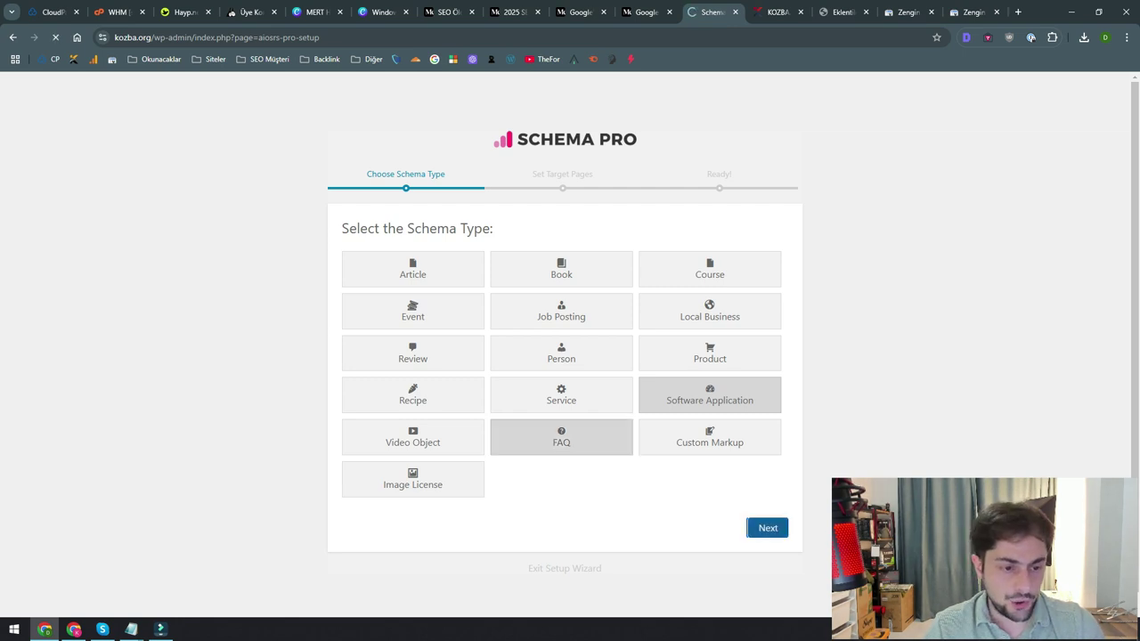
- Enable the Software Application schema only on the specific post KMSpico İndir – 2024 – Etkinleştirme Yazılımı! and complete the setup
{"action": "left_click", "coordinate": [583, 279]}
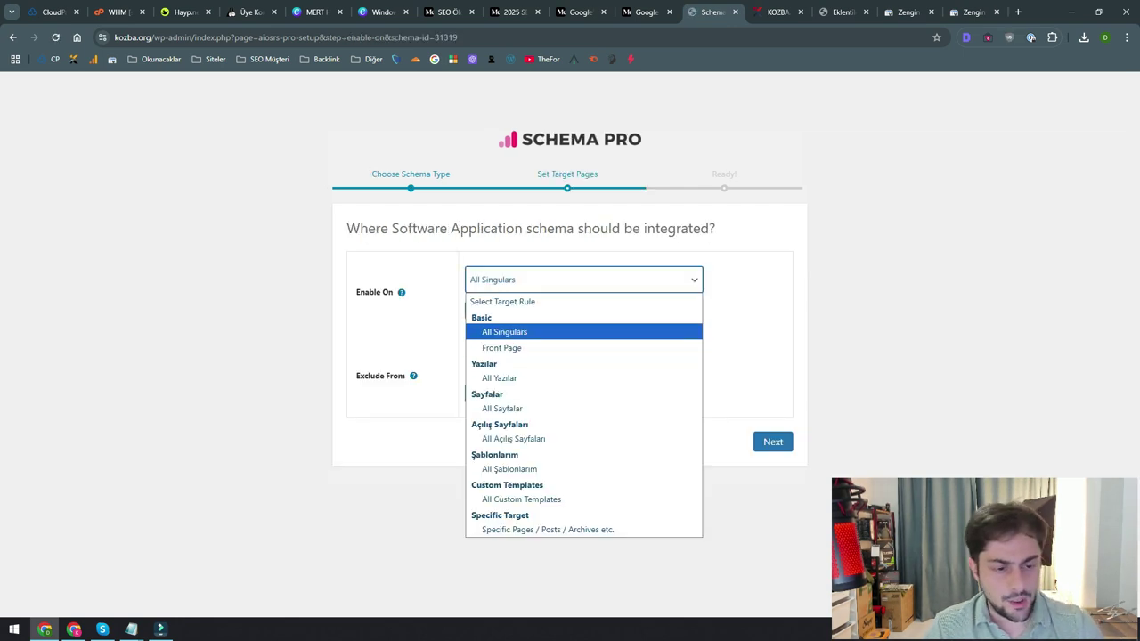
{"action": "left_click", "coordinate": [534, 302]}
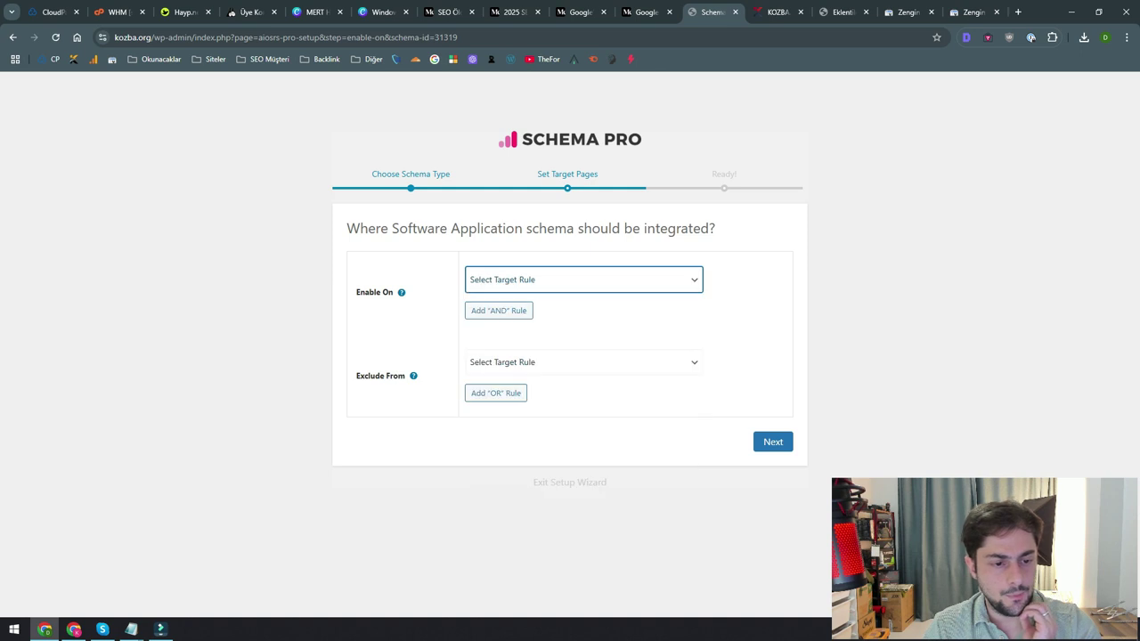
{"action": "left_click", "coordinate": [508, 280]}
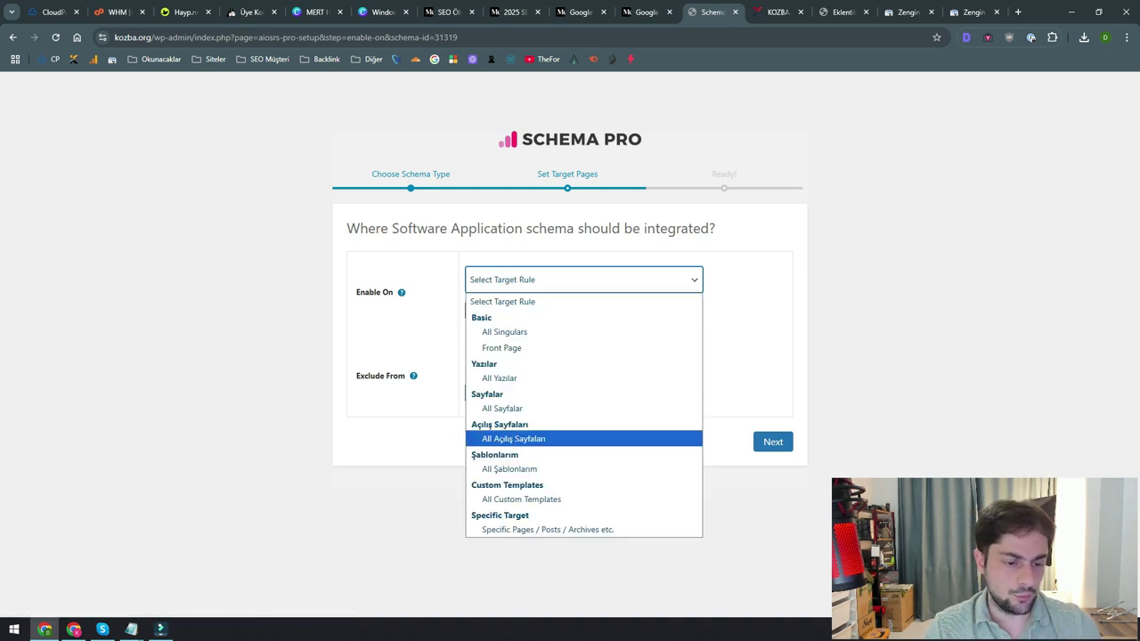
{"action": "left_click", "coordinate": [534, 529]}
{"action": "left_click", "coordinate": [534, 309]}
{"action": "type", "text": "KM"}
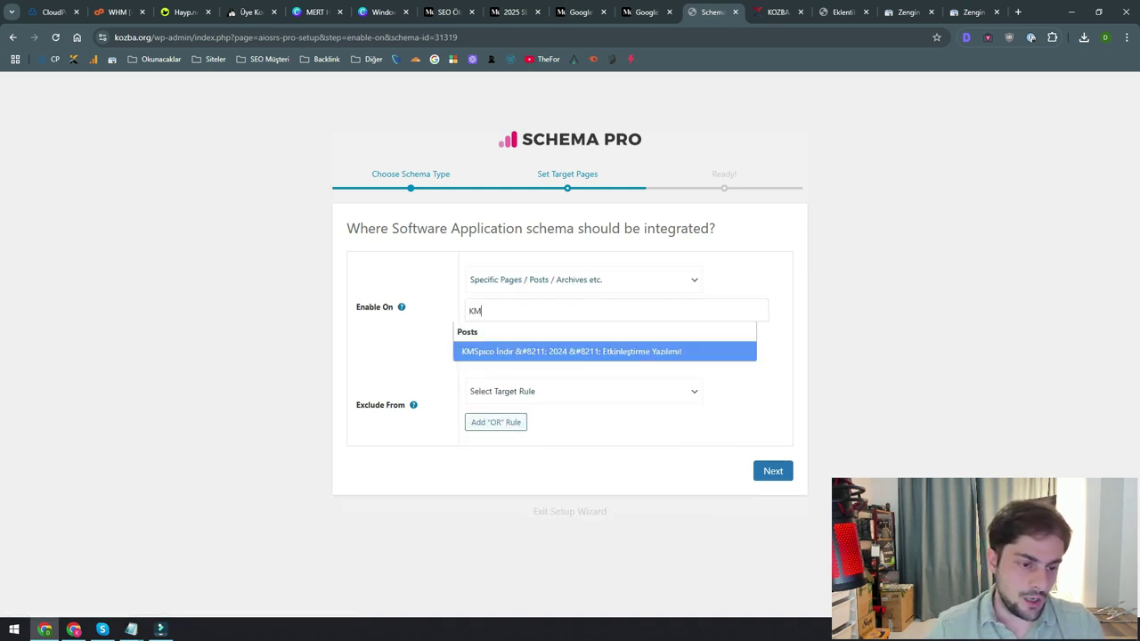
{"action": "left_click", "coordinate": [572, 351]}
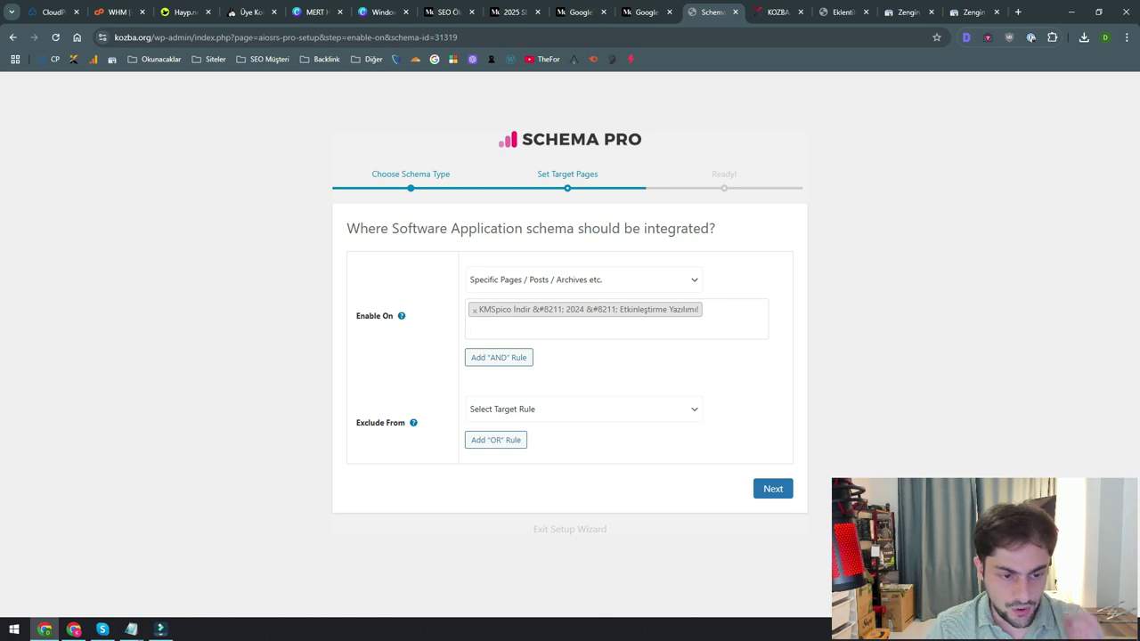
{"action": "left_click", "coordinate": [773, 488]}
{"action": "left_click", "coordinate": [570, 403]}
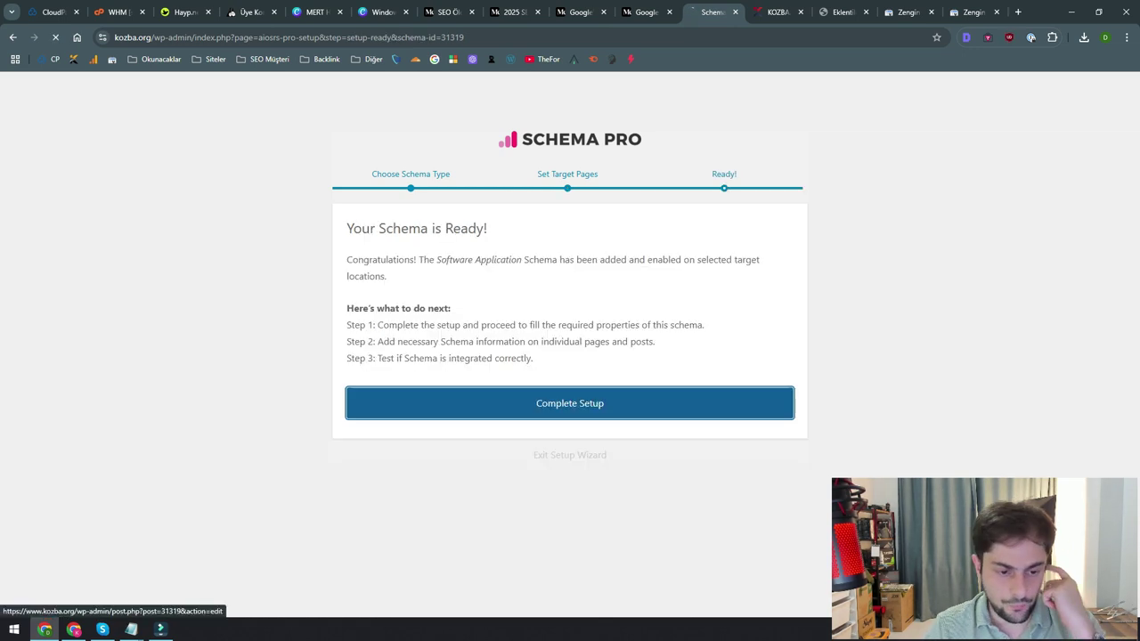
- Keep Title as the application name source and set Application Type to the fixed option Driver App
{"action": "scroll", "coordinate": [570, 402], "scroll_direction": "down", "scroll_amount": 4}
{"action": "left_click", "coordinate": [459, 334]}
{"action": "left_click", "coordinate": [459, 334]}
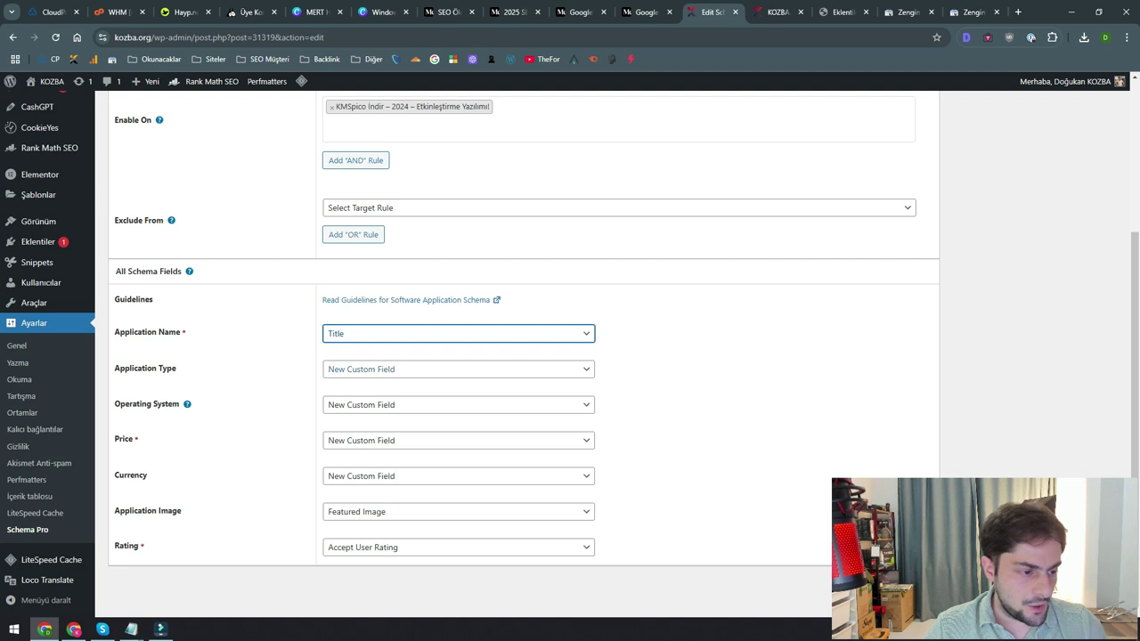
{"action": "left_click", "coordinate": [374, 368]}
{"action": "scroll", "coordinate": [374, 331], "scroll_direction": "down", "scroll_amount": 1}
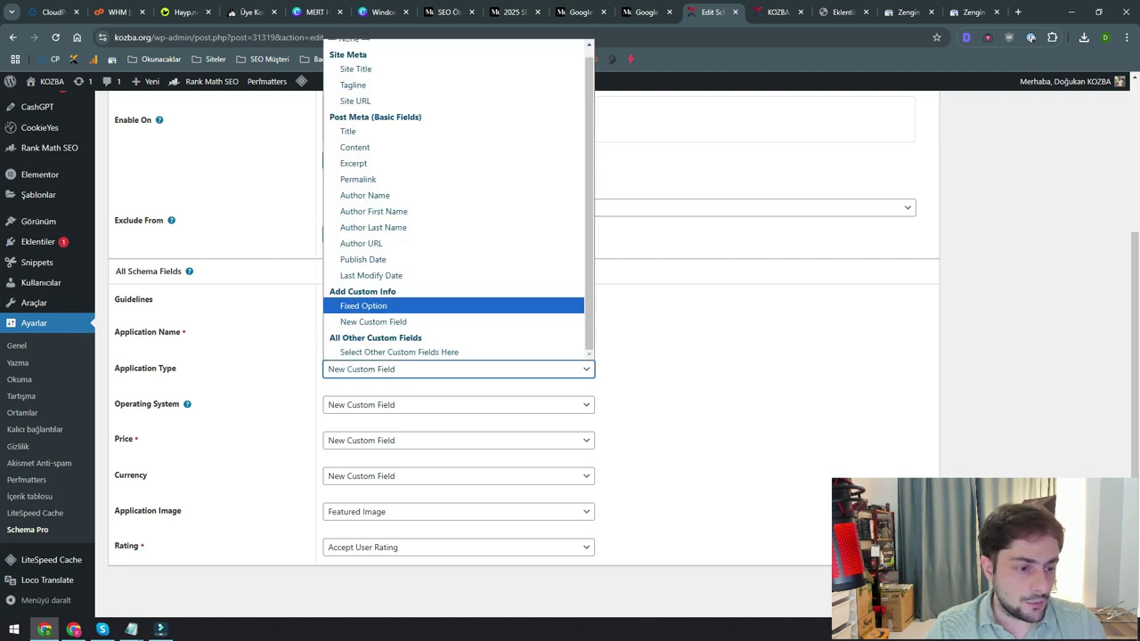
{"action": "left_click", "coordinate": [365, 305]}
{"action": "left_click", "coordinate": [677, 369]}
{"action": "scroll", "coordinate": [757, 207], "scroll_direction": "down", "scroll_amount": 2}
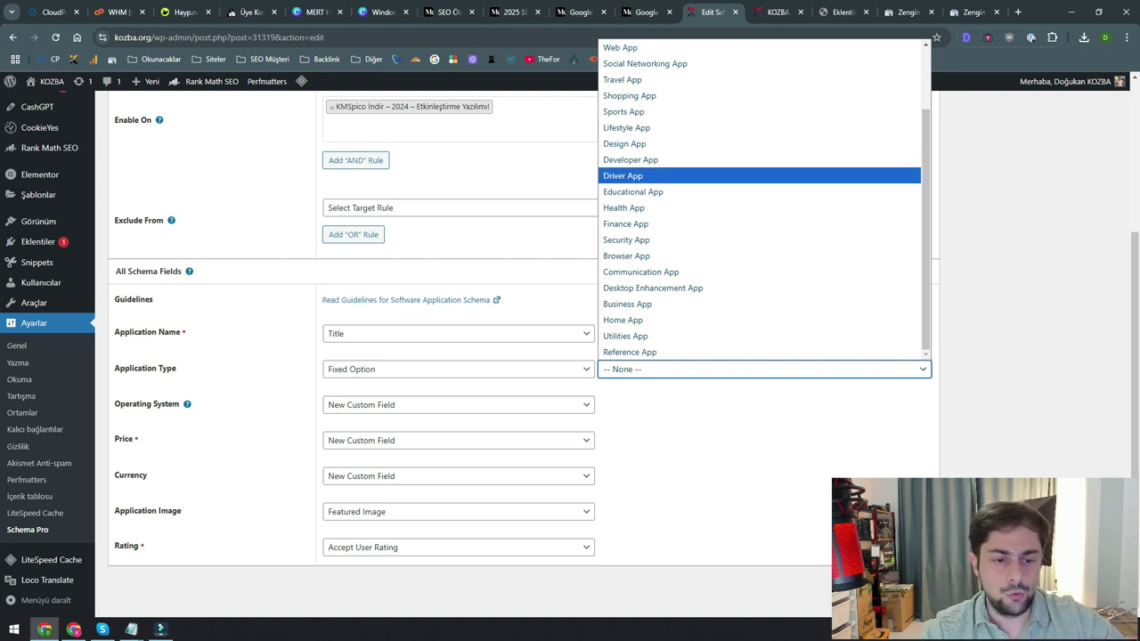
{"action": "left_click", "coordinate": [623, 176]}
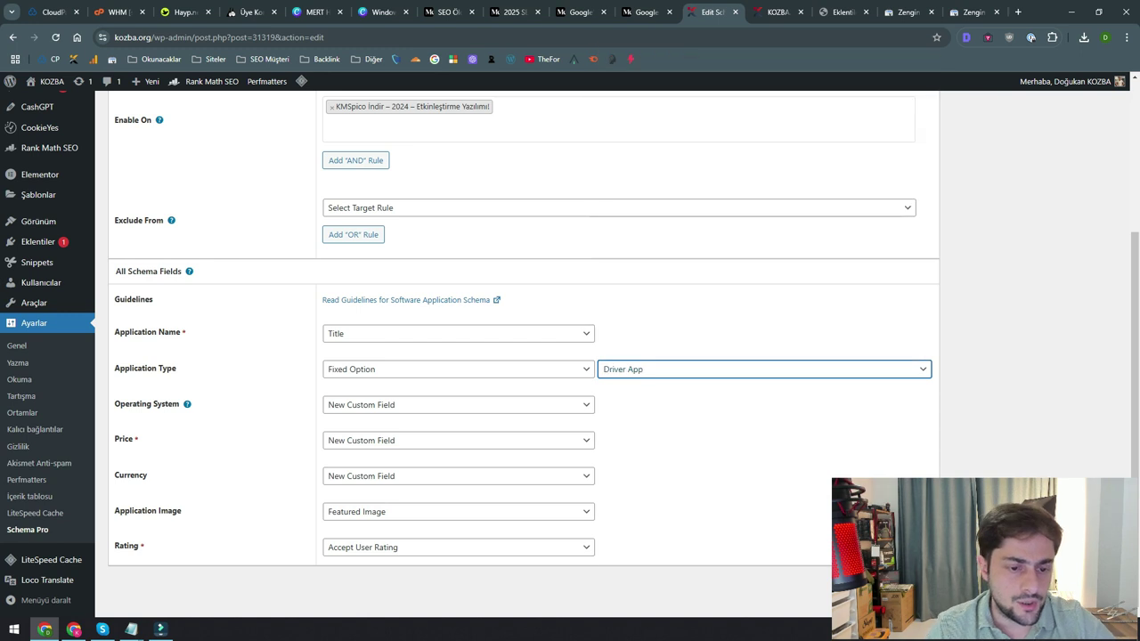
- Set the Operating System field to the fixed text Windows 10
{"action": "left_click", "coordinate": [454, 405]}
{"action": "left_click", "coordinate": [374, 342]}
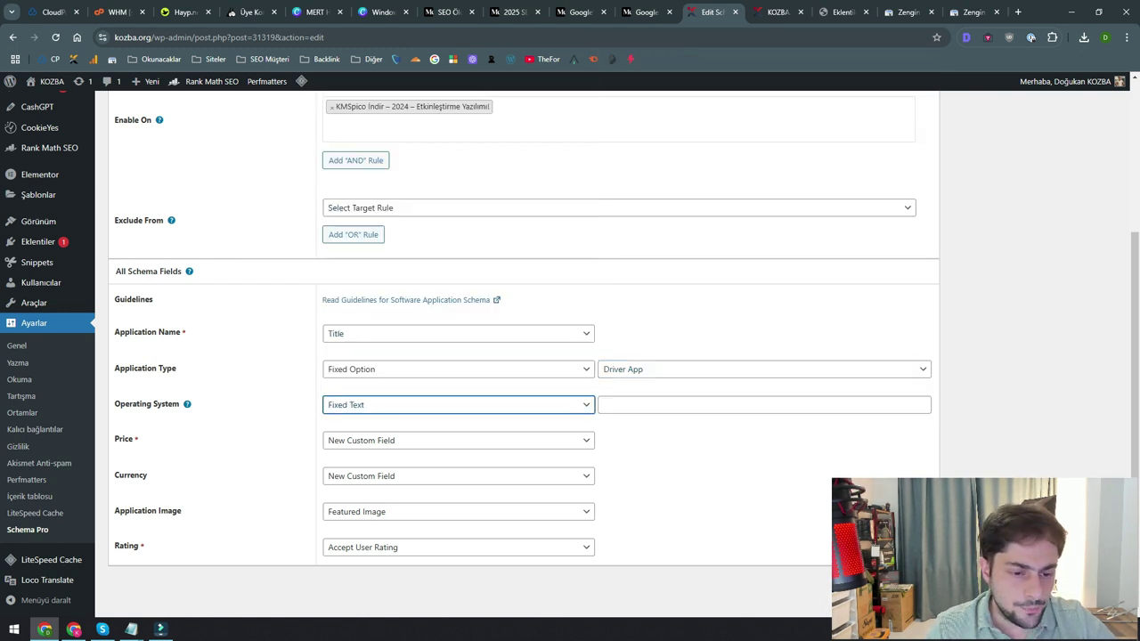
{"action": "left_click", "coordinate": [677, 406]}
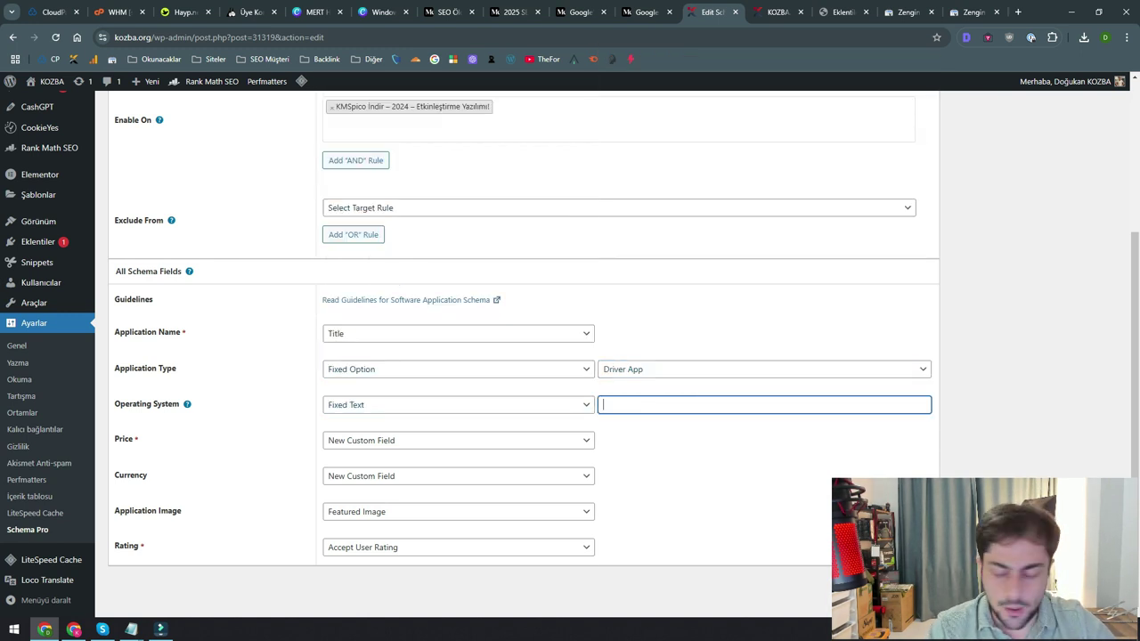
{"action": "type", "text": "Wind"}
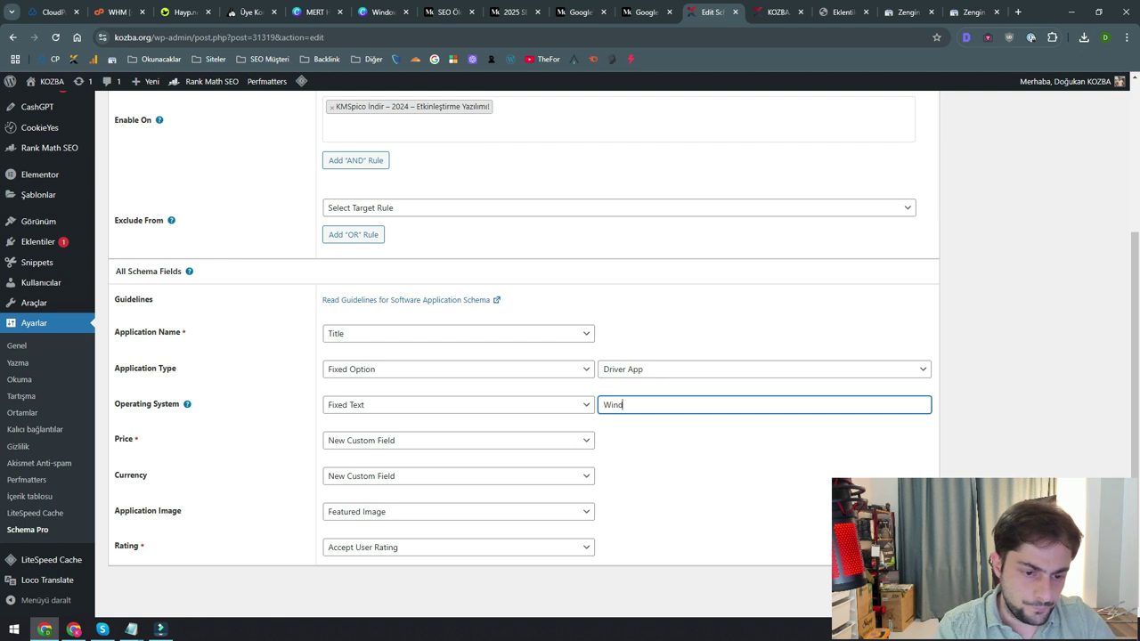
{"action": "type", "text": "ows 190"}
{"action": "key", "text": "BackSpace"}
{"action": "type", "text": "0"}
- Set Price to a fixed number of 0 and Currency to the fixed option Turkish Lira
{"action": "left_click", "coordinate": [391, 441]}
{"action": "scroll", "coordinate": [378, 383], "scroll_direction": "down", "scroll_amount": 1}
{"action": "left_click", "coordinate": [374, 377]}
{"action": "left_click", "coordinate": [655, 441]}
{"action": "key", "text": "Tab"}
{"action": "key", "text": "alt+Down"}
{"action": "key", "text": "Up"}
{"action": "key", "text": "Return"}
{"action": "key", "text": "Tab"}
{"action": "key", "text": "alt+Down"}
{"action": "scroll", "coordinate": [655, 411], "scroll_direction": "down", "scroll_amount": 20}
{"action": "left_click", "coordinate": [628, 251]}
- Keep Featured Image as the application image and set Rating to a fixed rating of 5 stars
{"action": "left_click", "coordinate": [459, 512]}
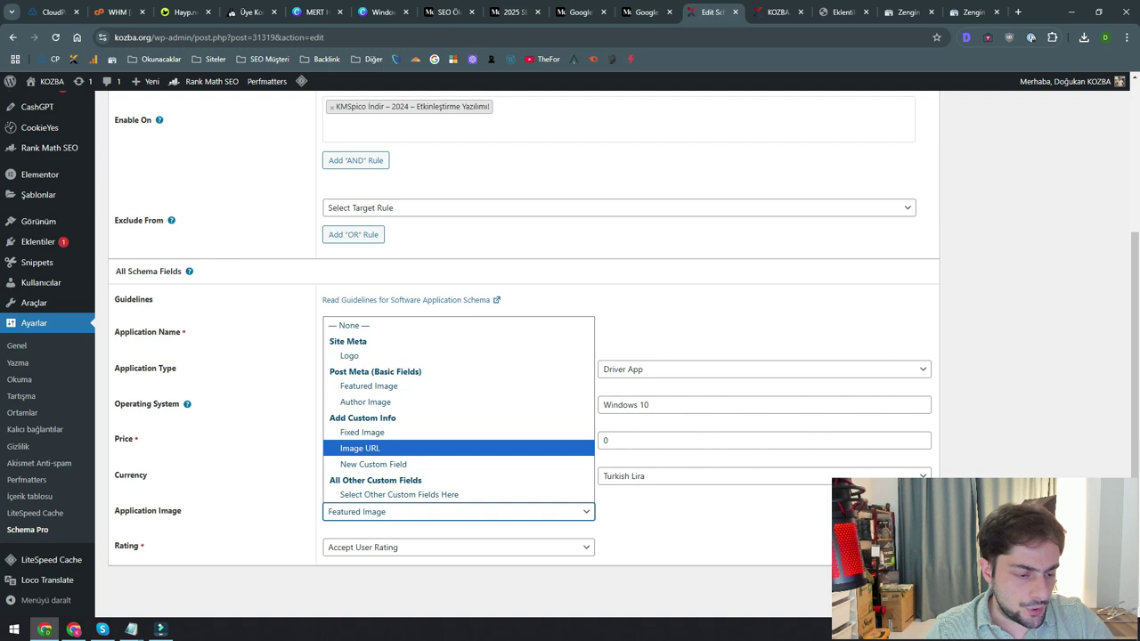
{"action": "key", "text": "Escape"}
{"action": "key", "text": "Tab"}
{"action": "key", "text": "alt+Down"}
{"action": "key", "text": "Up"}
{"action": "key", "text": "Up"}
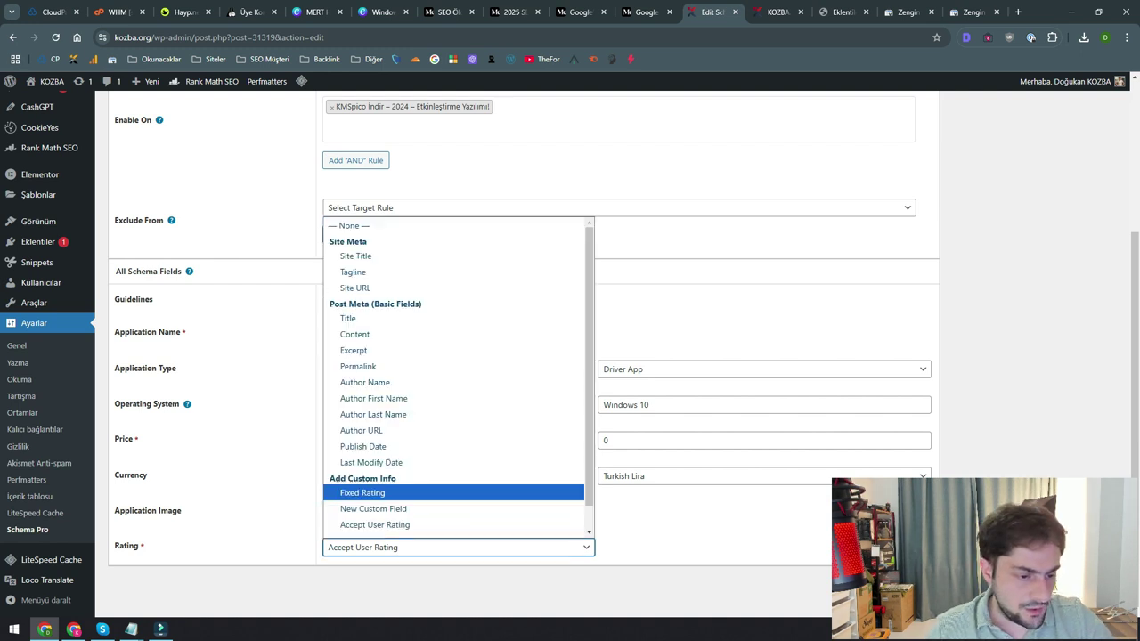
{"action": "left_click", "coordinate": [362, 492]}
{"action": "left_click", "coordinate": [694, 512]}
- Set Review Count to a fixed number of 3 and update the Software Application schema
{"action": "left_click", "coordinate": [458, 548]}
{"action": "key", "text": "Up"}
{"action": "key", "text": "Return"}
{"action": "key", "text": "Tab"}
{"action": "type", "text": "3"}
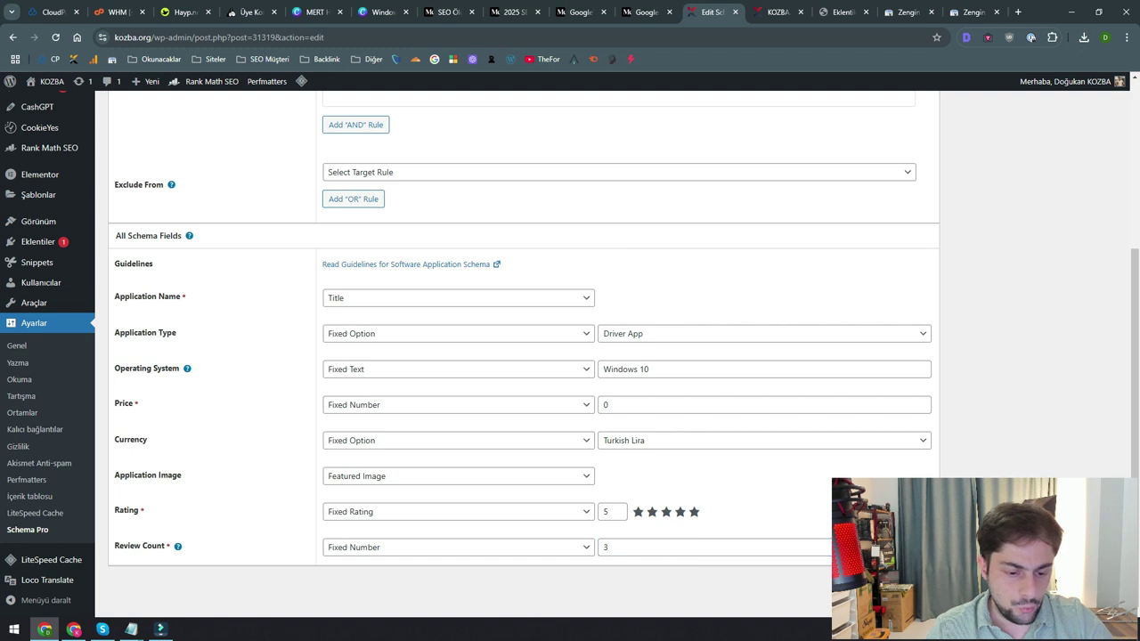
{"action": "key", "text": "Return"}
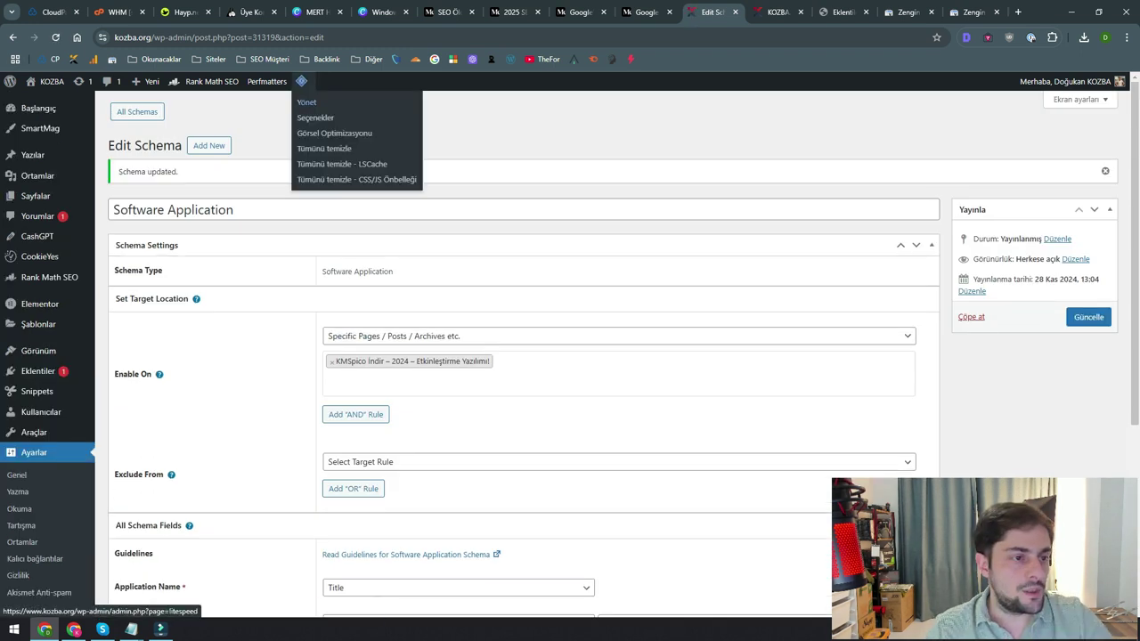
- Search the Kozba site for kmspico, open the KMSpico İndir post and copy its address
{"action": "key", "text": "ctrl+Tab"}
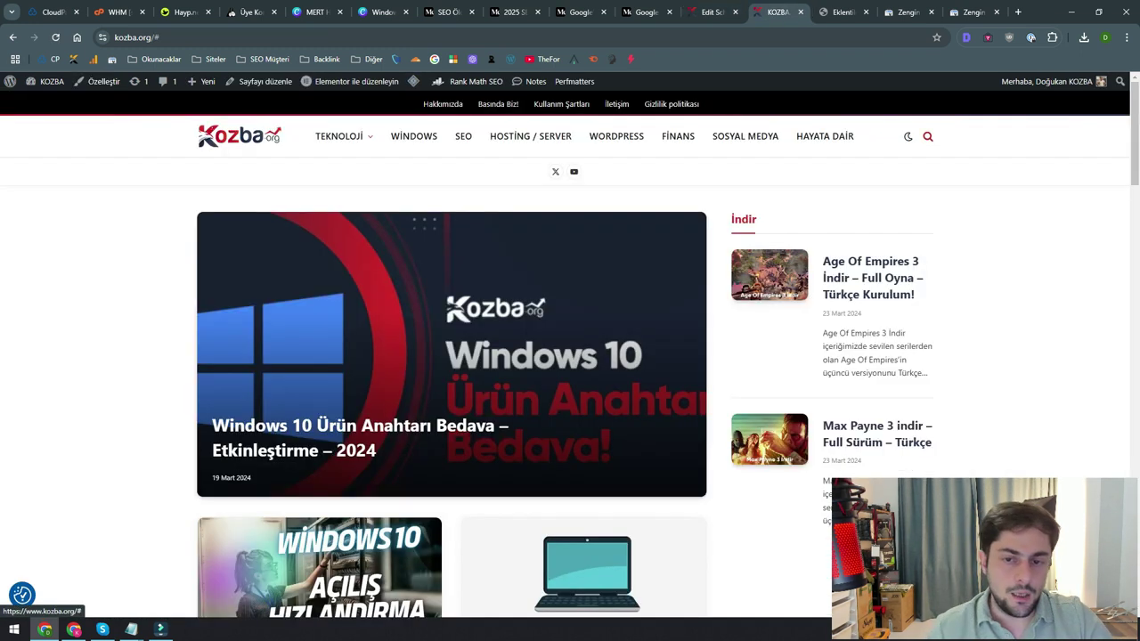
{"action": "left_click", "coordinate": [927, 136]}
{"action": "type", "text": "kmspico"}
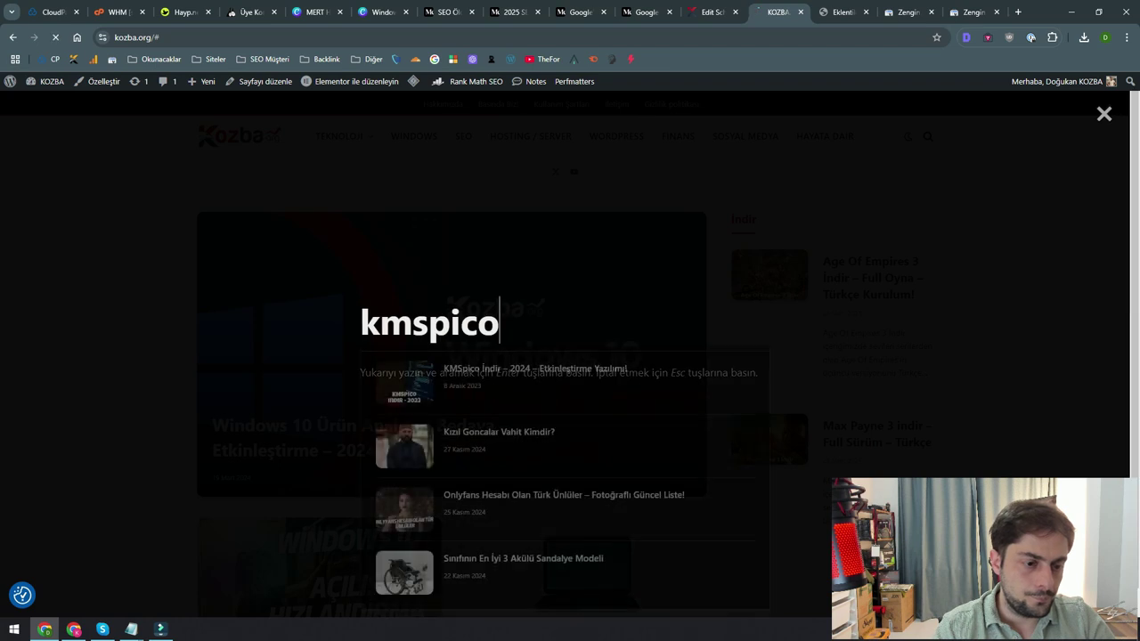
{"action": "key", "text": "Return"}
{"action": "left_click", "coordinate": [356, 37]}
{"action": "key", "text": "ctrl+c"}
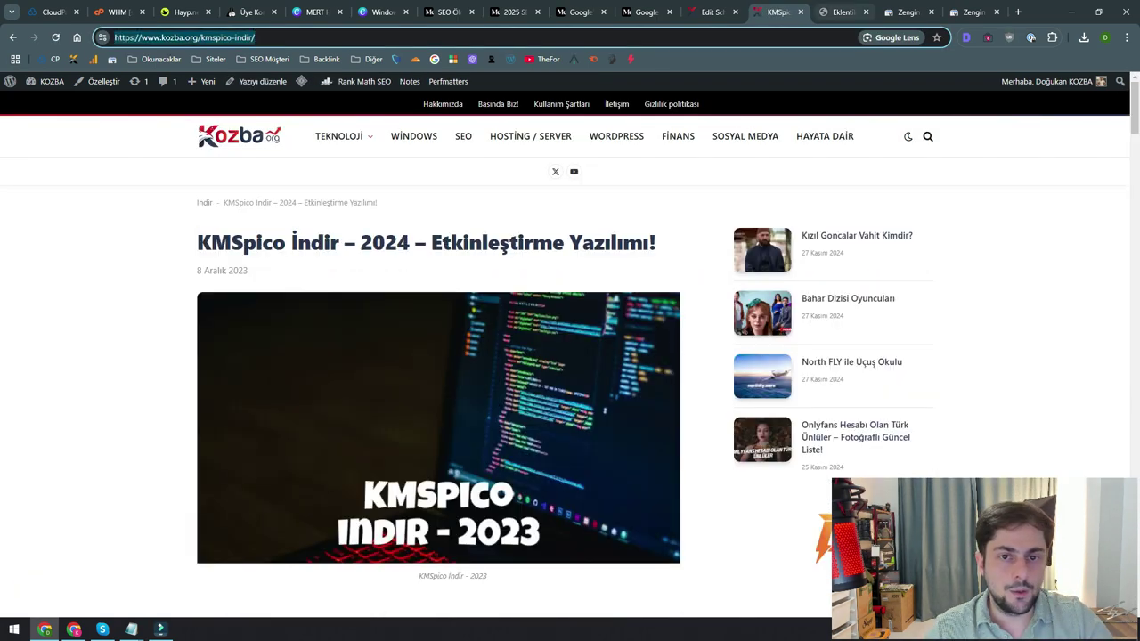
- Run the rich results test on the copied KMSpico İndir address and review the detected structured data
{"action": "left_click", "coordinate": [841, 13]}
{"action": "key", "text": "ctrl+Tab"}
{"action": "left_click", "coordinate": [21, 90]}
{"action": "key", "text": "ctrl+v"}
{"action": "left_click", "coordinate": [762, 310]}
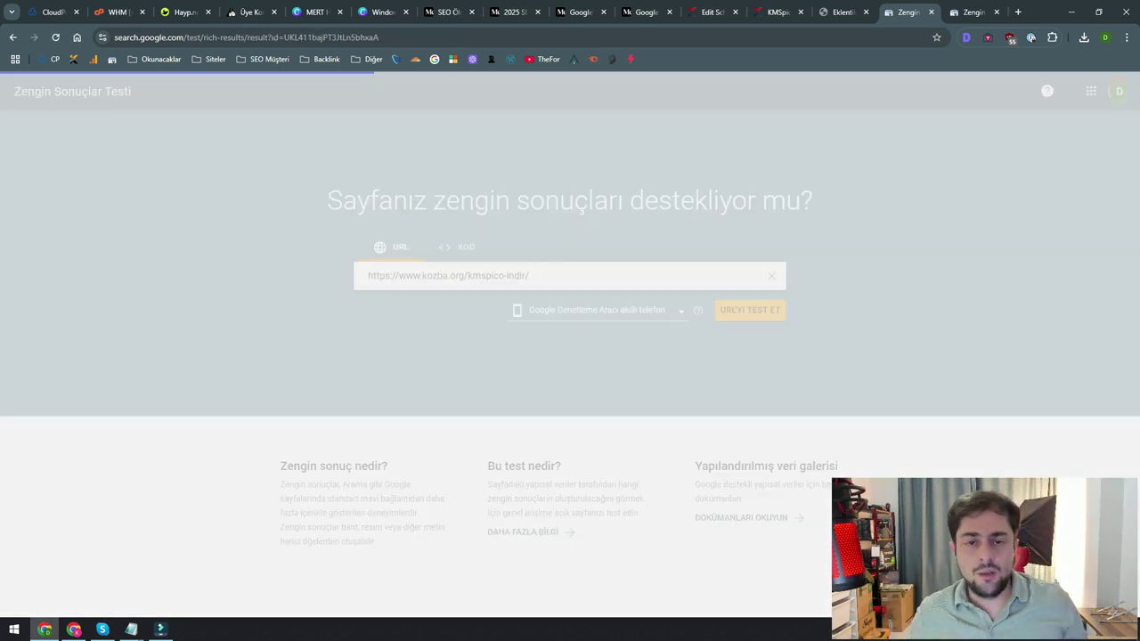
{"action": "scroll", "coordinate": [565, 401], "scroll_direction": "down", "scroll_amount": 2}
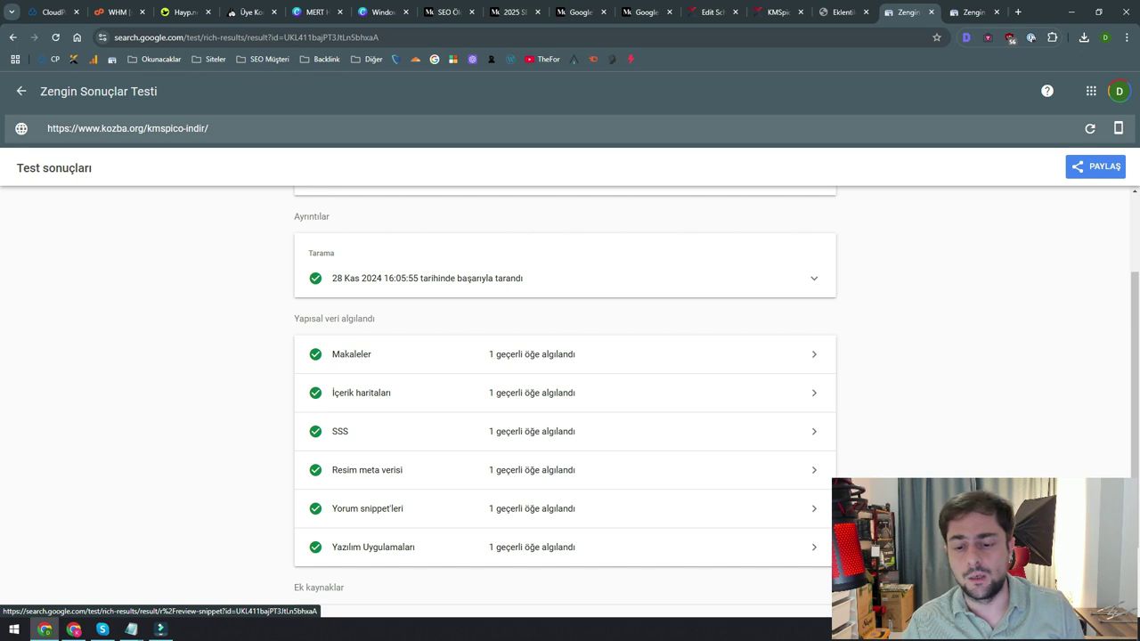
{"action": "scroll", "coordinate": [565, 401], "scroll_direction": "up", "scroll_amount": 2}
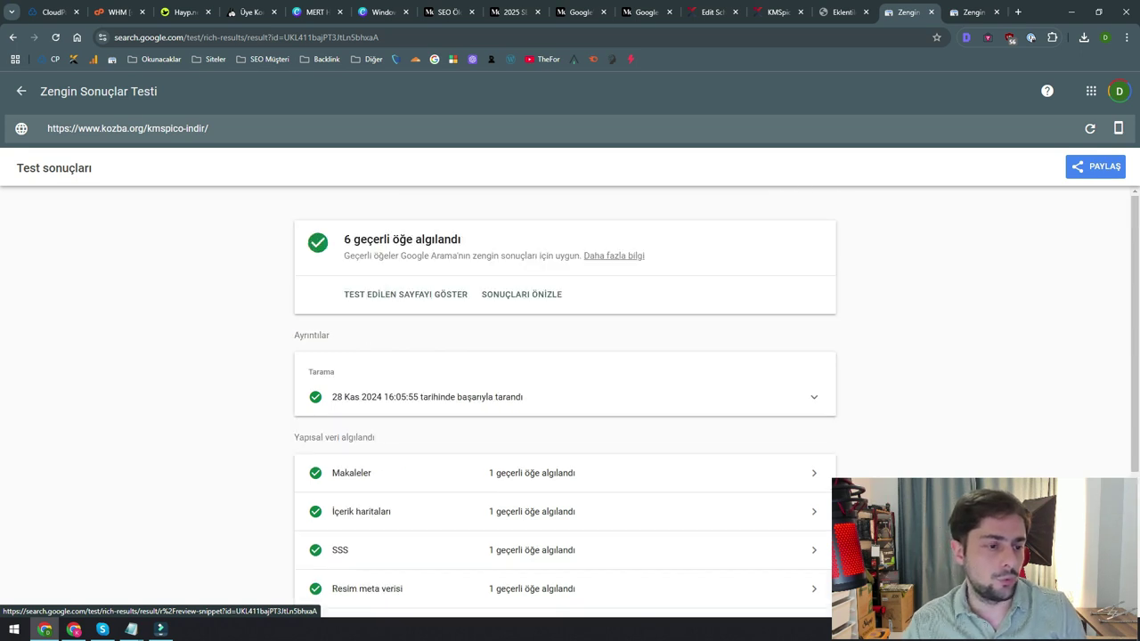
{"action": "scroll", "coordinate": [564, 401], "scroll_direction": "down", "scroll_amount": 3}
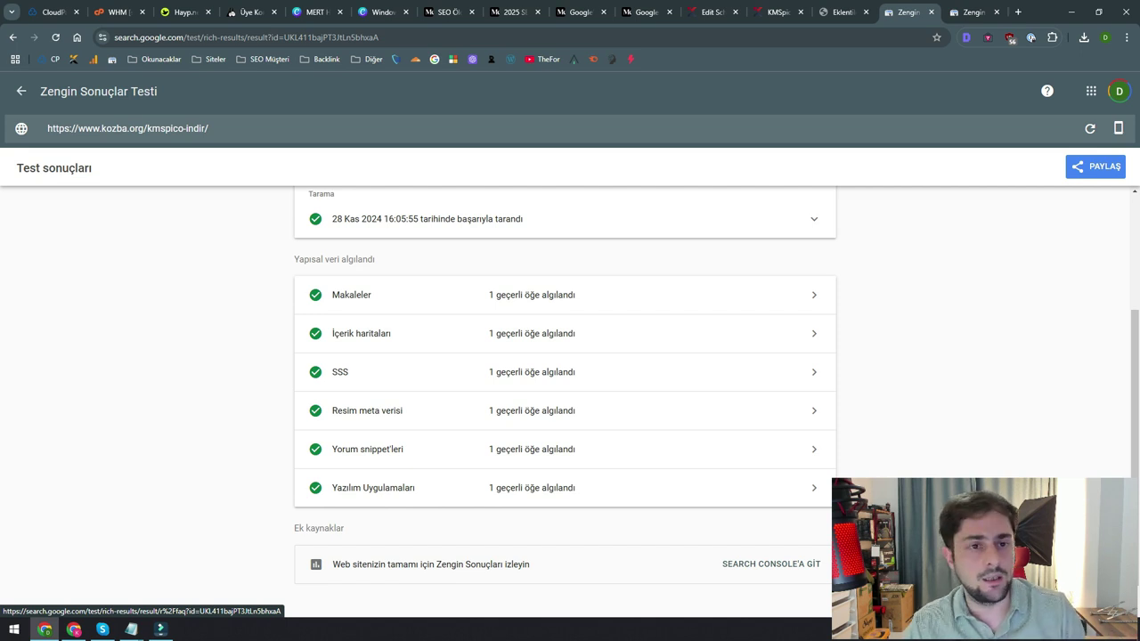
- Review the installed WordPress plugins, including Rank Math SEO and Schema Pro, and visit the site's front page
{"action": "left_click", "coordinate": [714, 13]}
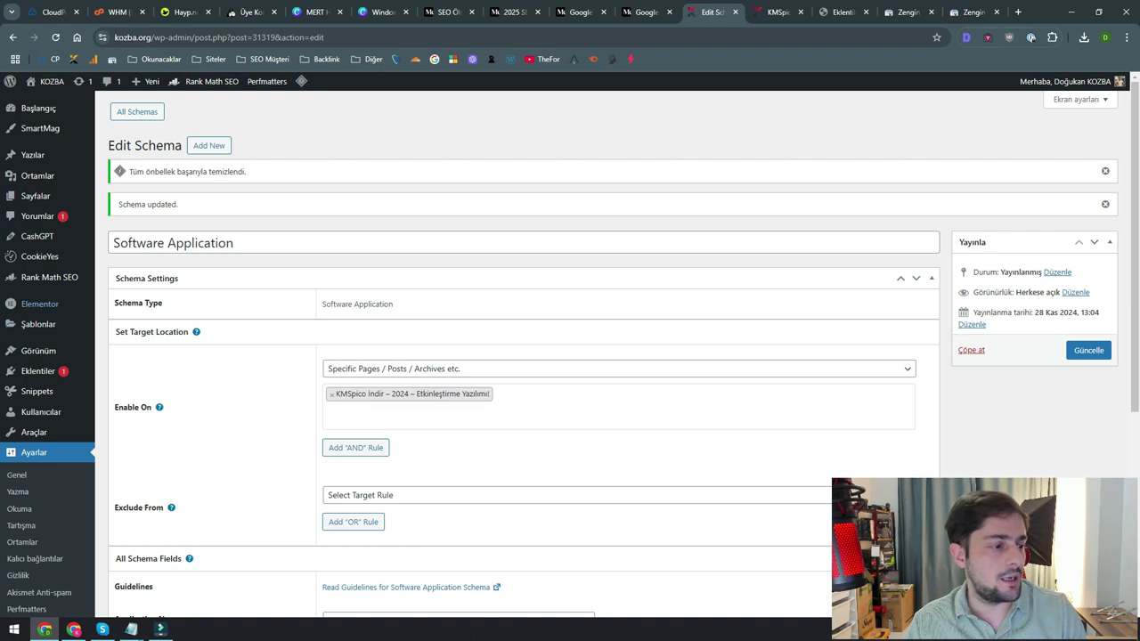
{"action": "left_click", "coordinate": [39, 372]}
{"action": "left_click", "coordinate": [37, 371]}
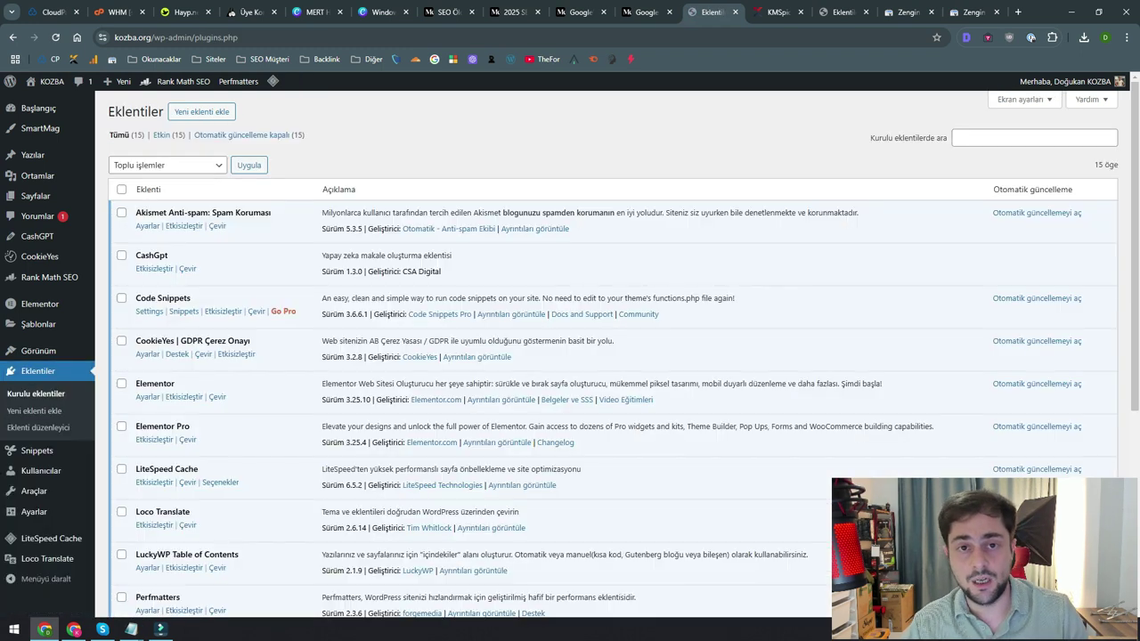
{"action": "scroll", "coordinate": [570, 357], "scroll_direction": "down", "scroll_amount": 4}
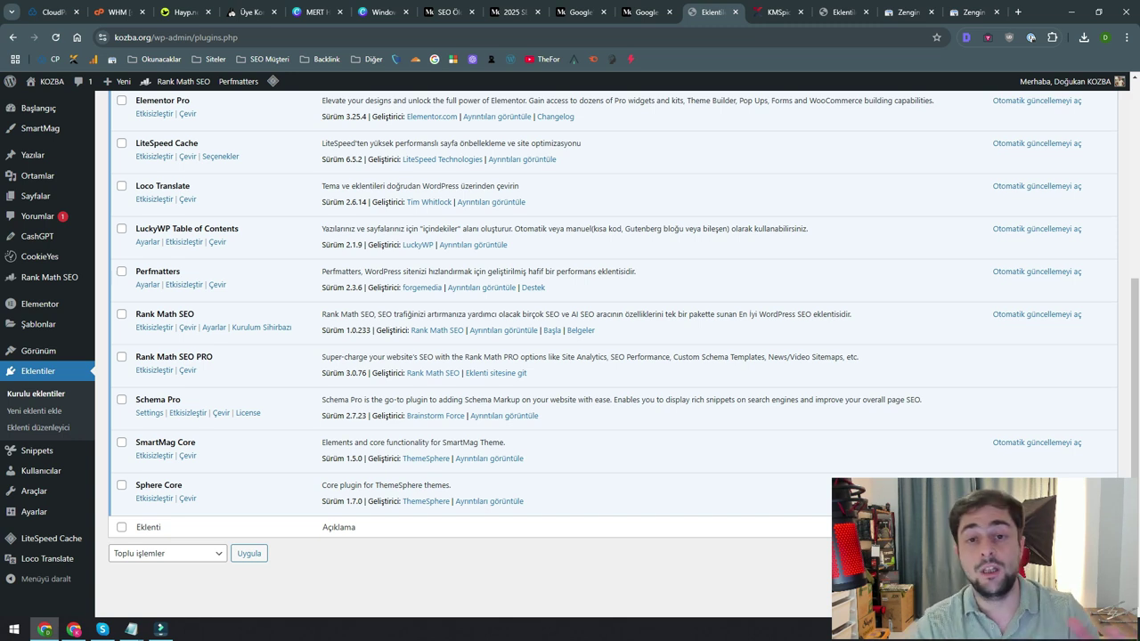
{"action": "scroll", "coordinate": [570, 357], "scroll_direction": "up", "scroll_amount": 4}
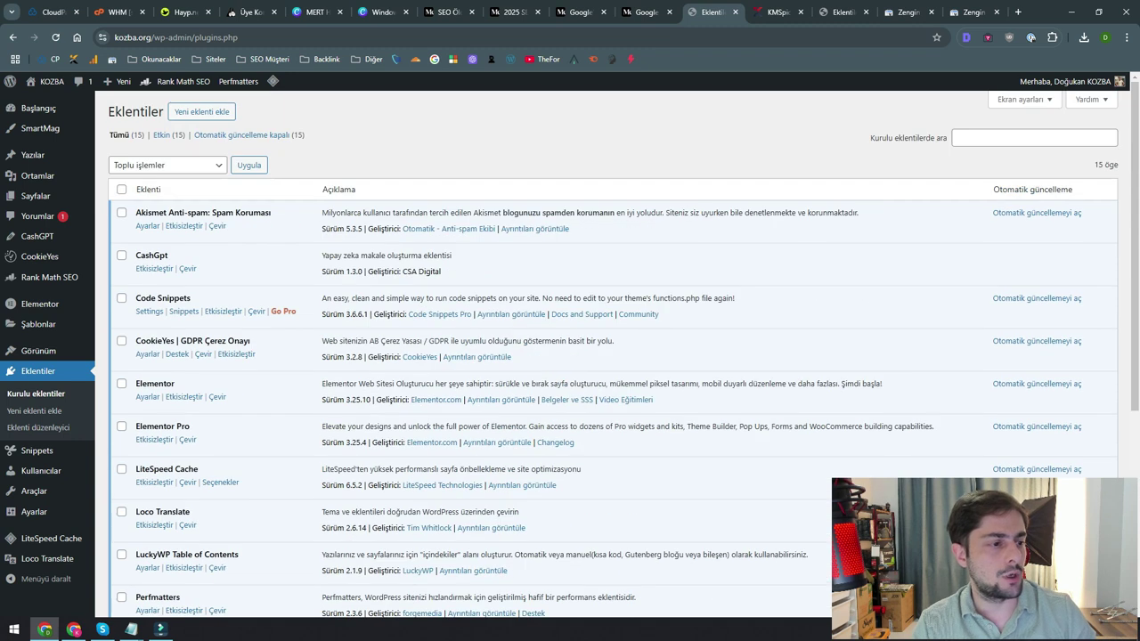
{"action": "left_click", "coordinate": [50, 82]}
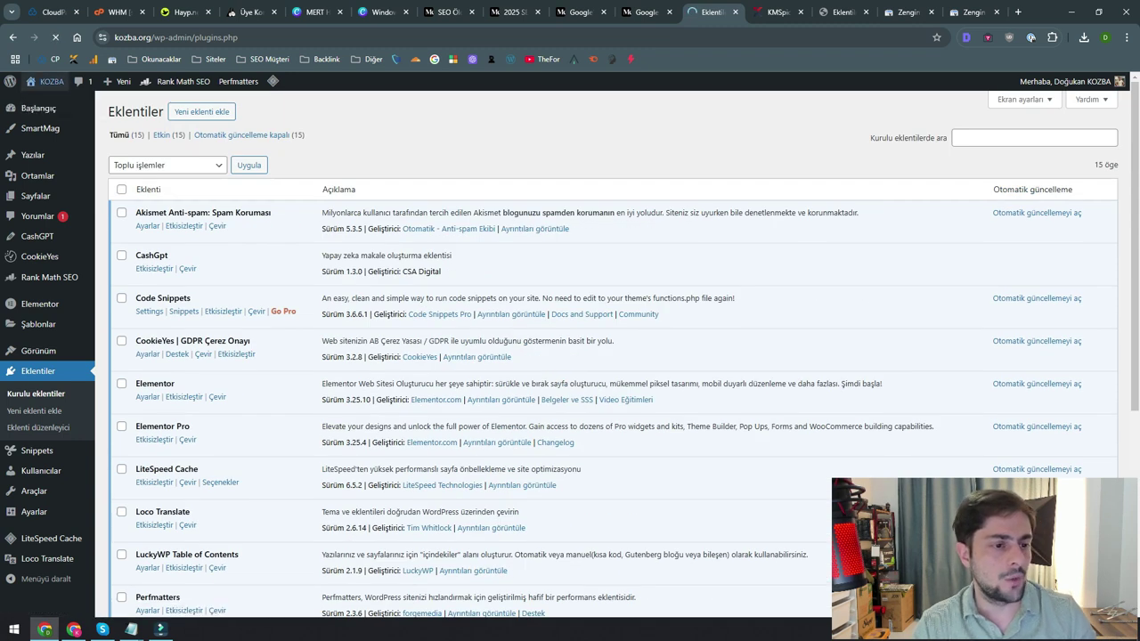